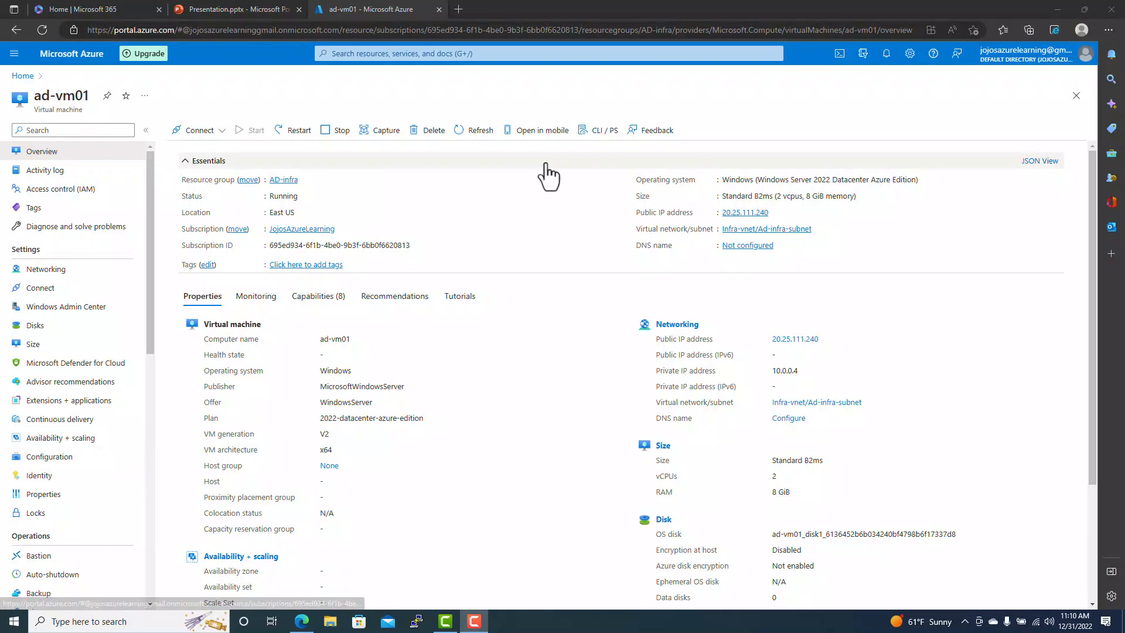
- From Home, go to Azure Active Directory and view its Azure AD Connect status page
{"action": "left_click", "coordinate": [21, 76]}
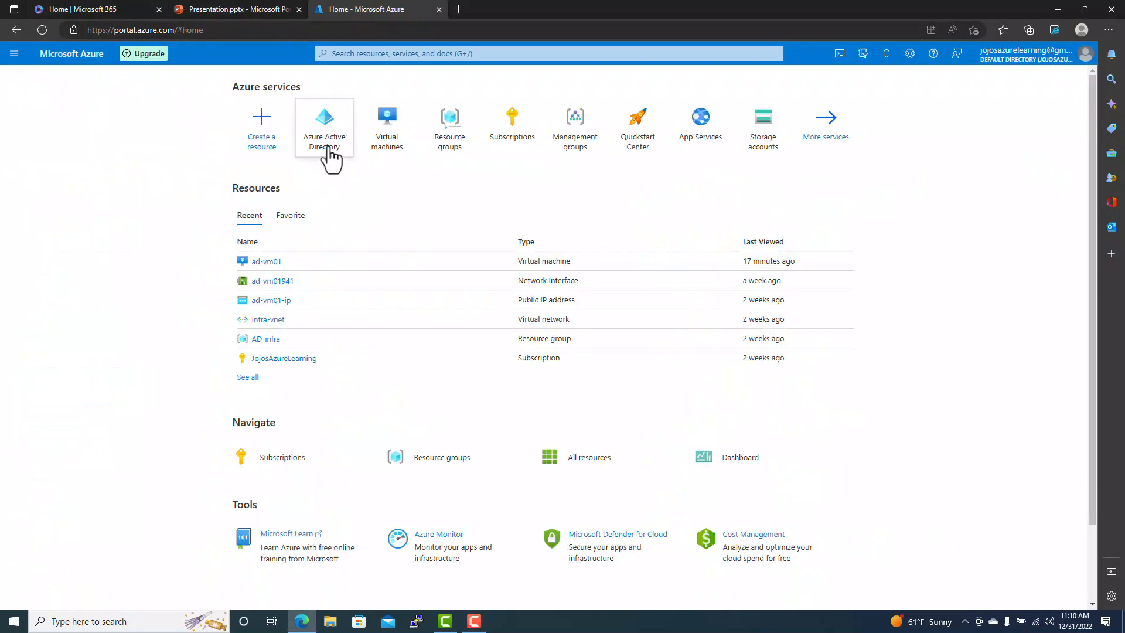
{"action": "left_click", "coordinate": [328, 147]}
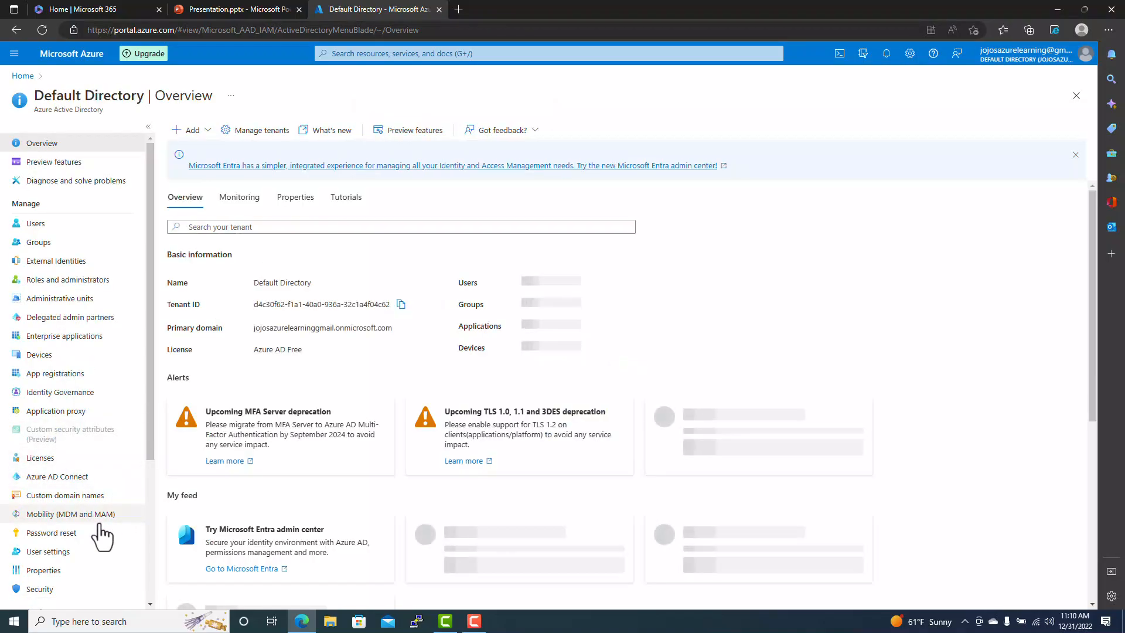
{"action": "left_click", "coordinate": [81, 476]}
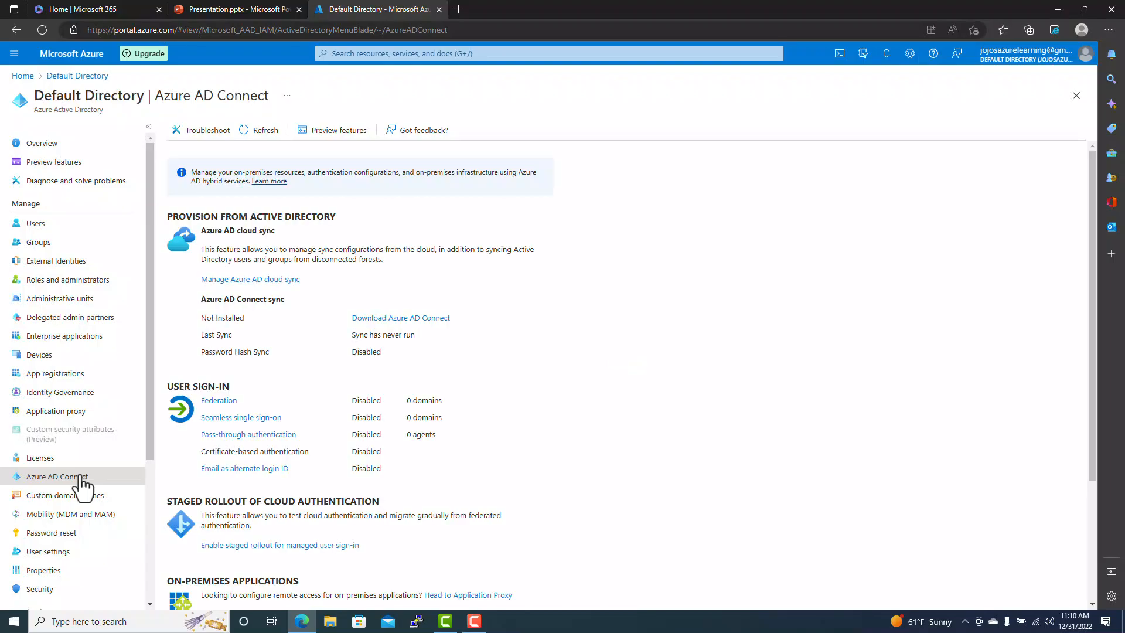
{"action": "scroll", "coordinate": [486, 352], "scroll_direction": "down", "scroll_amount": 1}
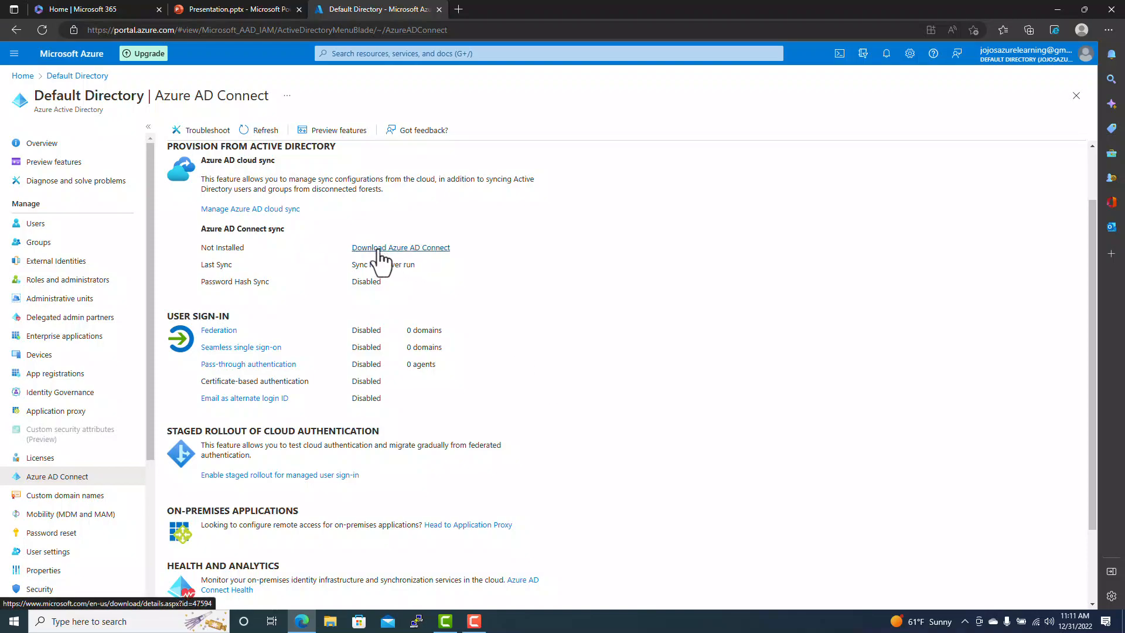
- Open the Azure AD Connect download page, then sign in via Remote Desktop to 20.25.111.240
{"action": "left_click", "coordinate": [378, 249]}
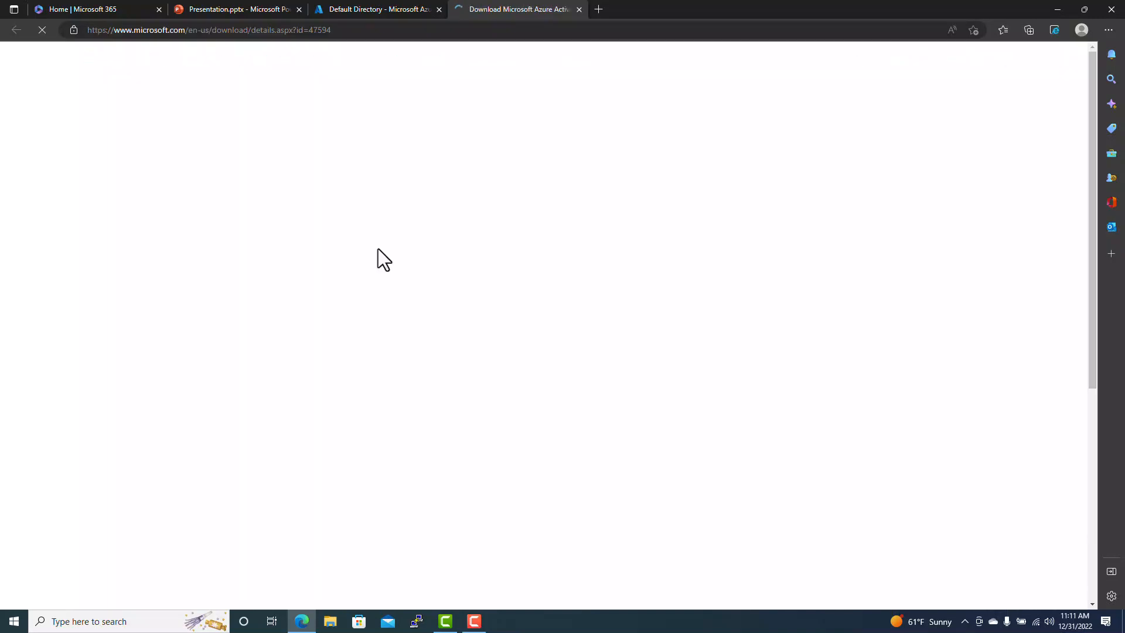
{"action": "scroll", "coordinate": [377, 249], "scroll_direction": "down", "scroll_amount": 4}
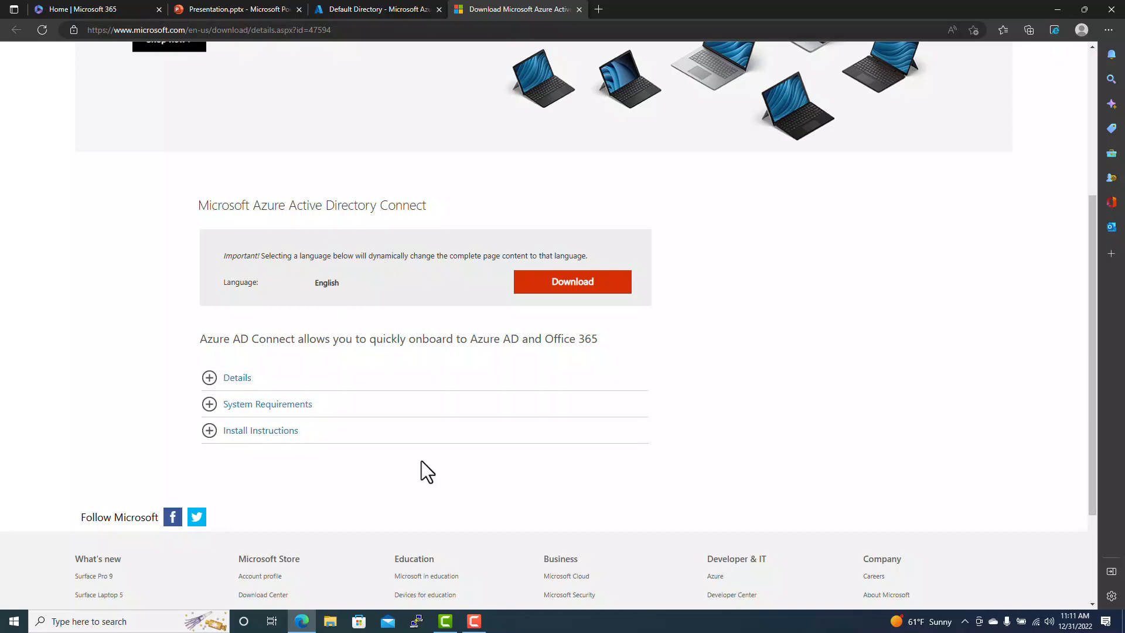
{"action": "left_click", "coordinate": [104, 621]}
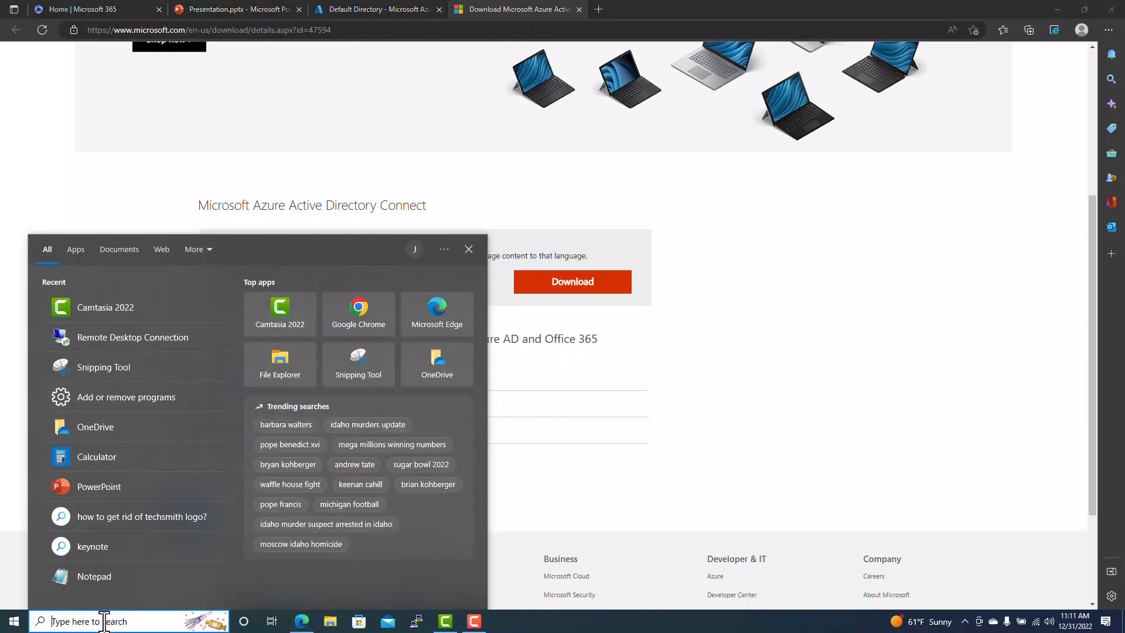
{"action": "type", "text": "msts"}
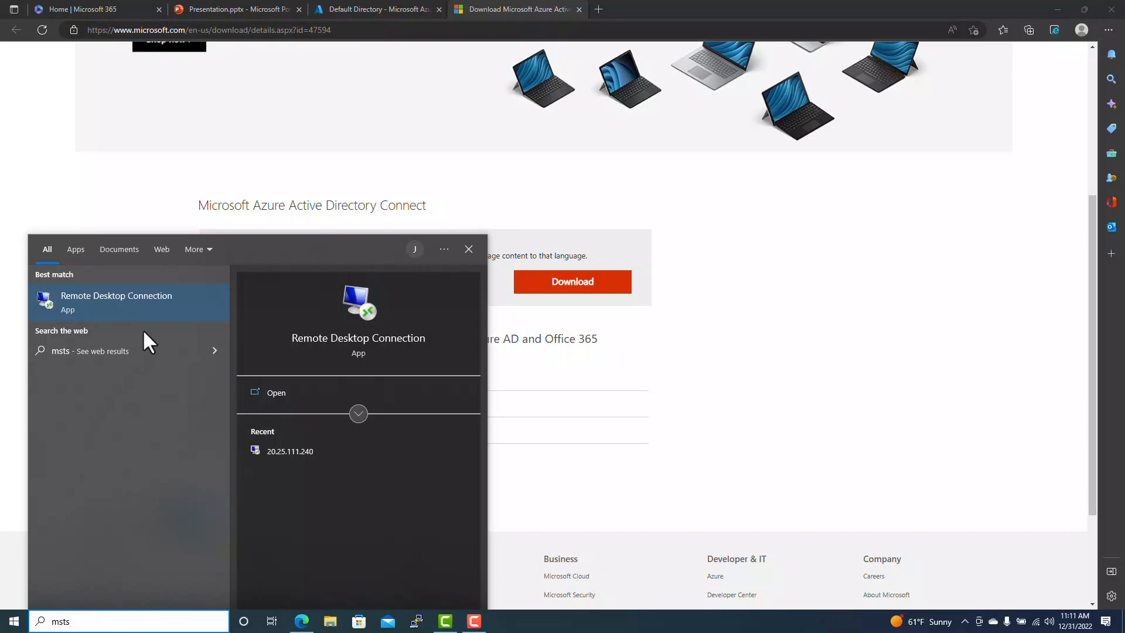
{"action": "left_click", "coordinate": [297, 447]}
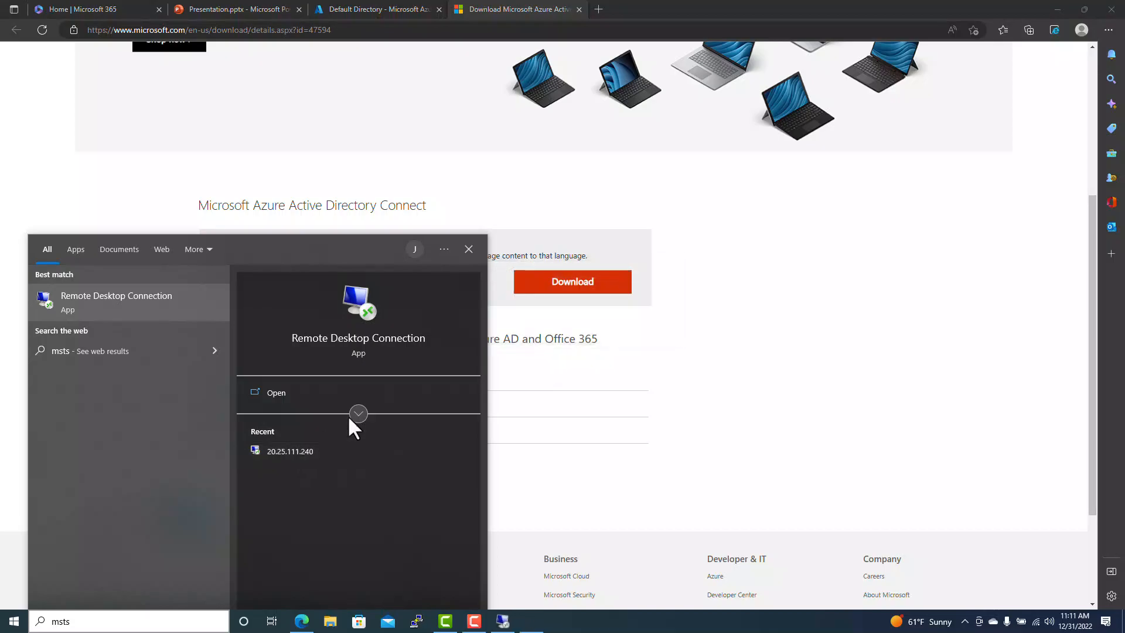
{"action": "left_click", "coordinate": [540, 340]}
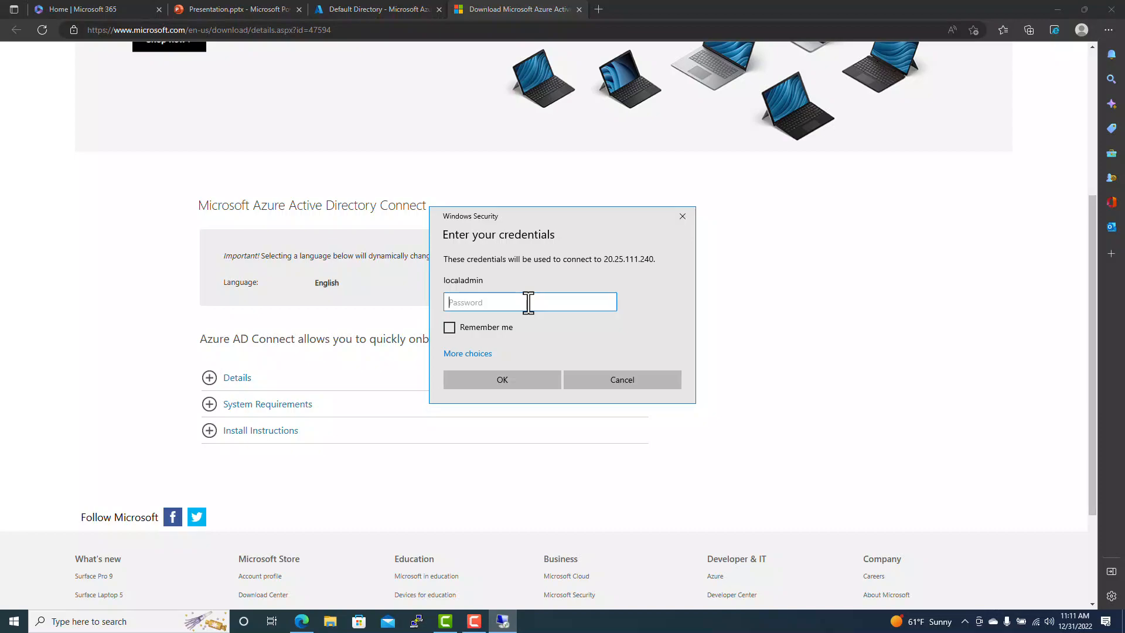
{"action": "type", "text": "***************"}
{"action": "key", "text": "Return"}
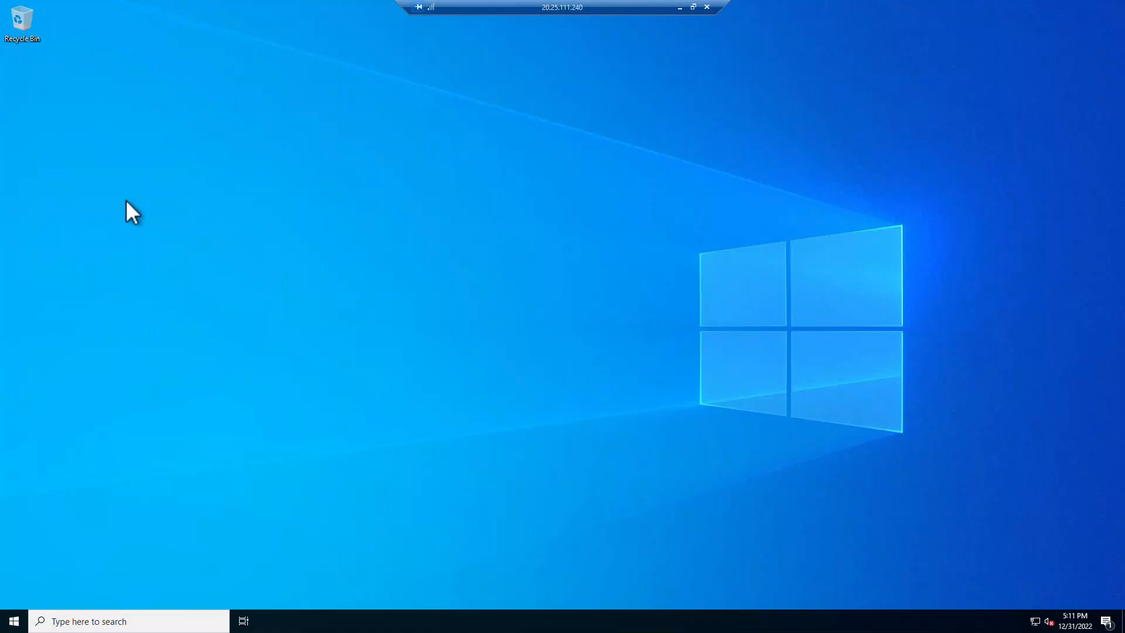
- Shrink the remote session to a window and copy the download page address from Edge
{"action": "left_click", "coordinate": [693, 7]}
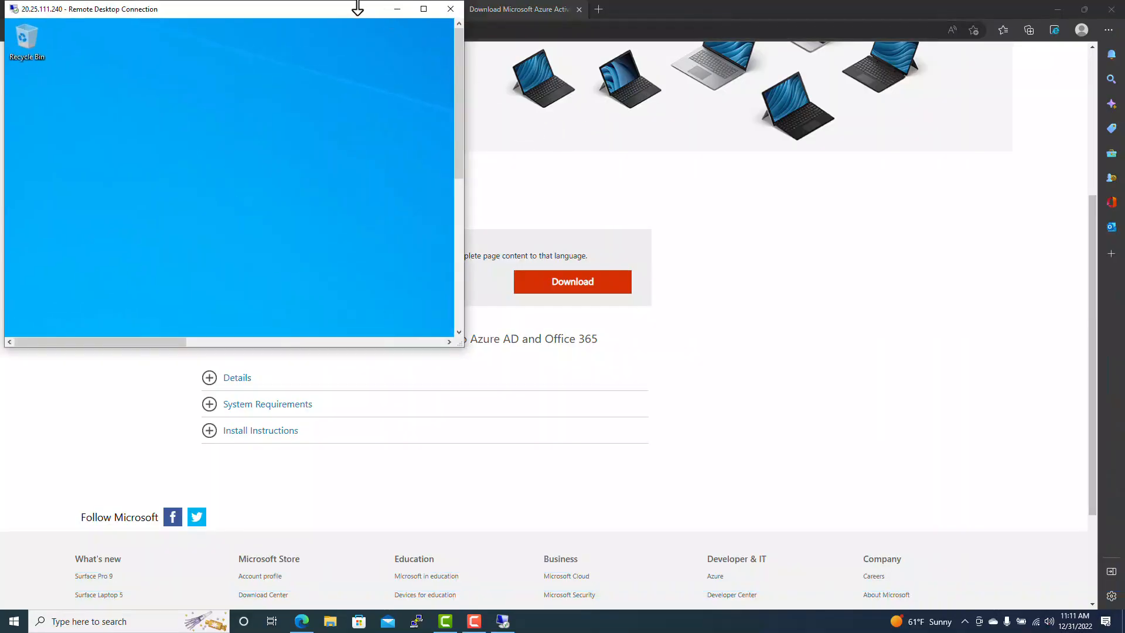
{"action": "left_click_drag", "start_coordinate": [357, 8], "coordinate": [794, 116]}
{"action": "left_click", "coordinate": [346, 32]}
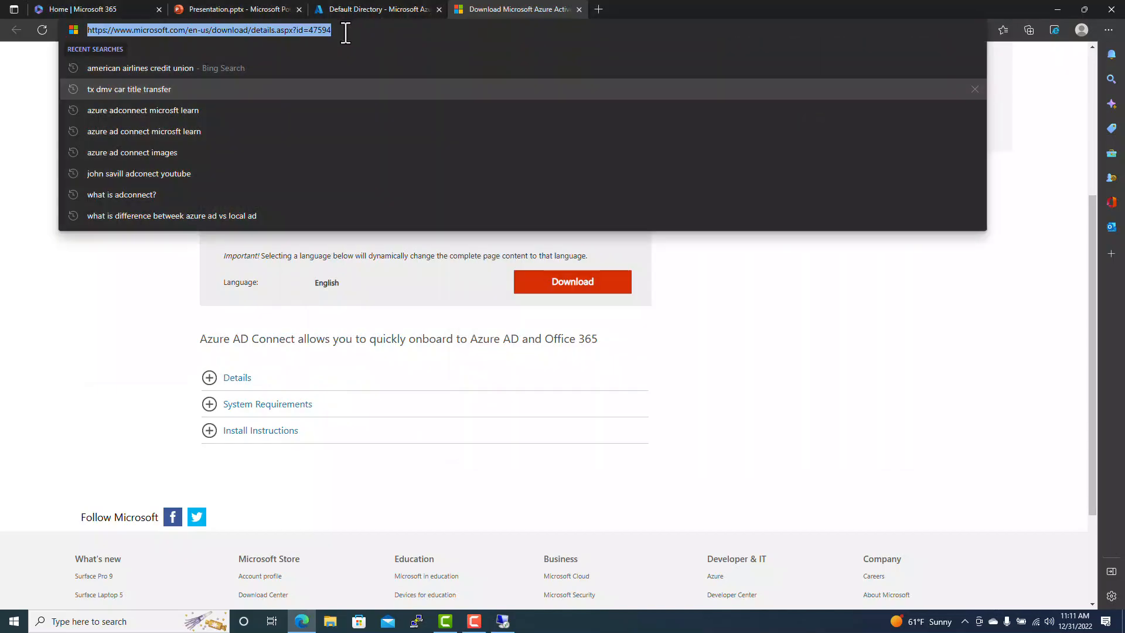
{"action": "right_click", "coordinate": [290, 30]}
{"action": "left_click", "coordinate": [342, 144]}
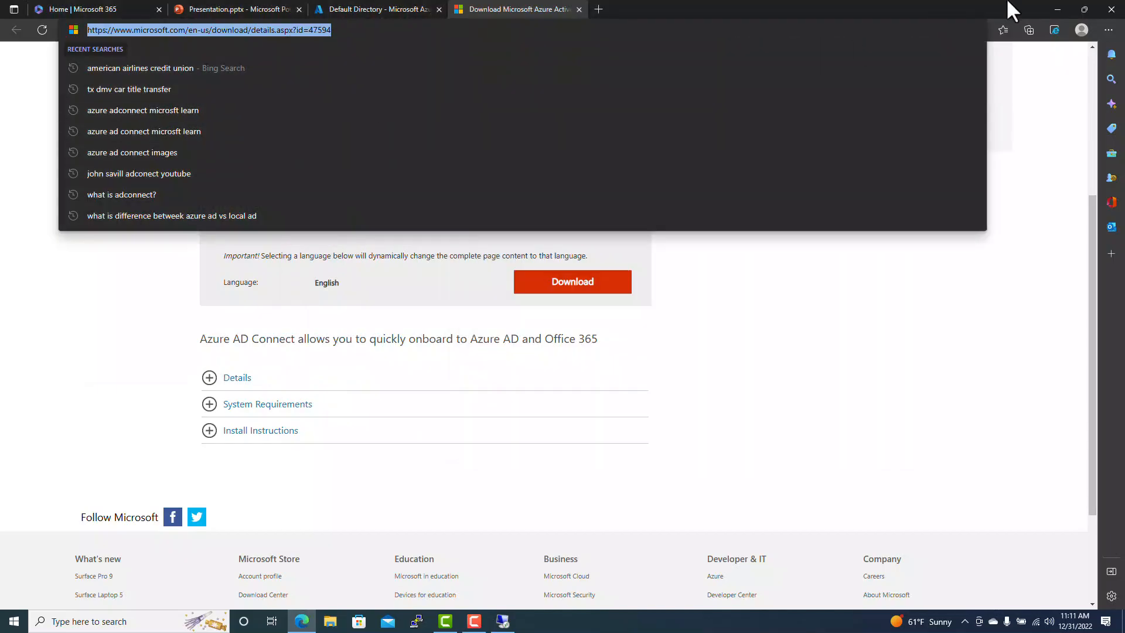
- In the server's Internet Explorer, accept recommended settings and load the pasted download URL, dismissing security alerts
{"action": "left_click", "coordinate": [502, 621]}
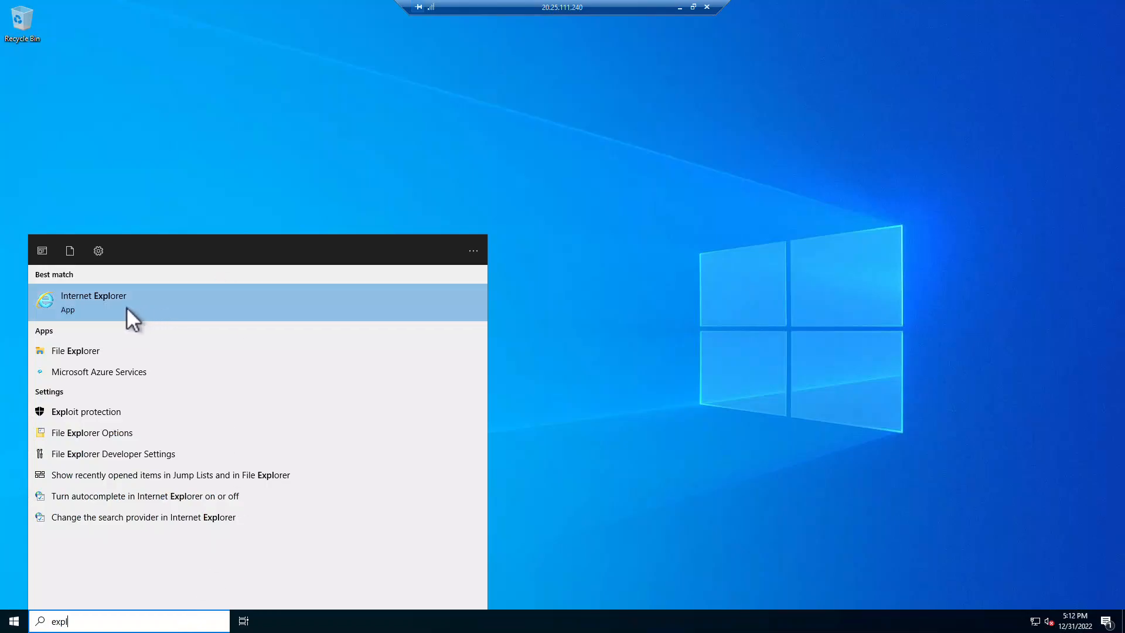
{"action": "left_click", "coordinate": [126, 307]}
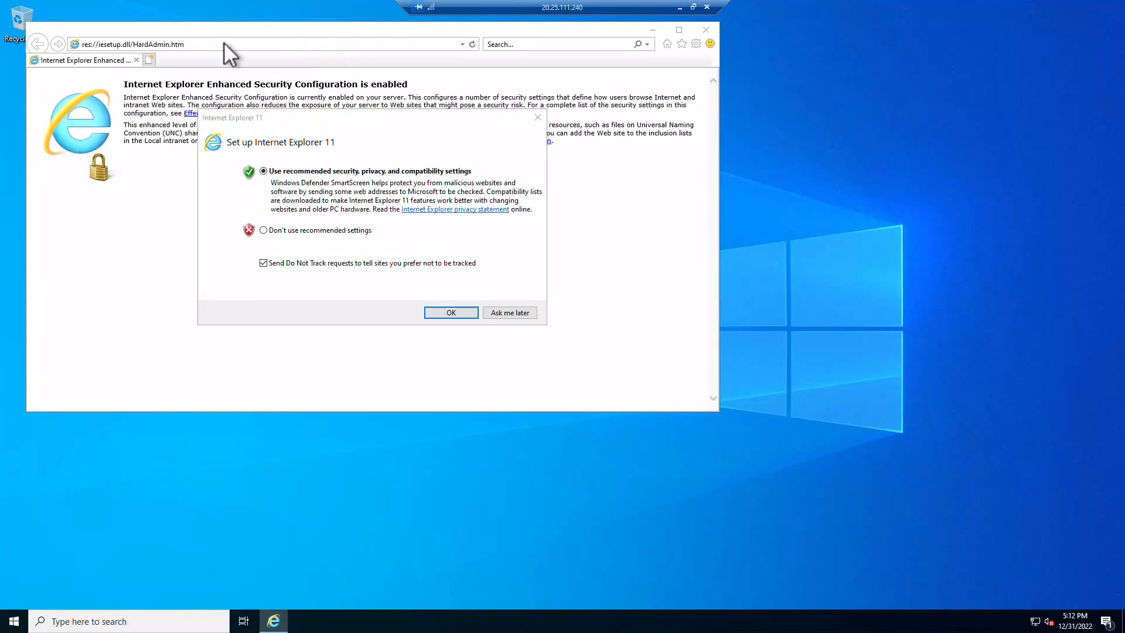
{"action": "left_click", "coordinate": [450, 312]}
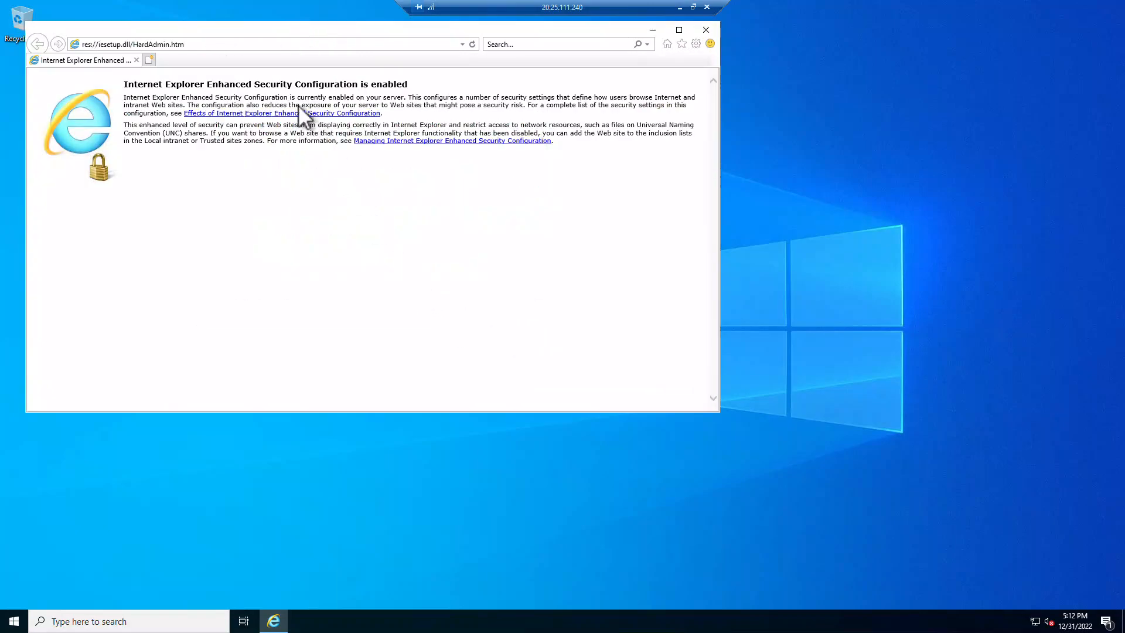
{"action": "left_click", "coordinate": [255, 45]}
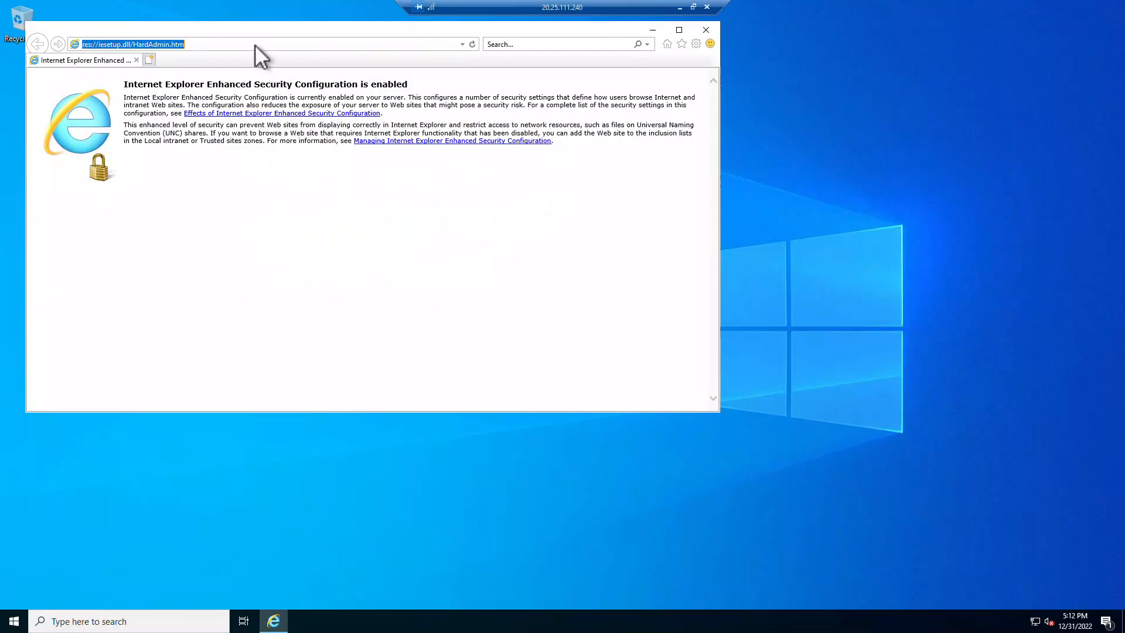
{"action": "key", "text": "ctrl+v"}
{"action": "key", "text": "Return"}
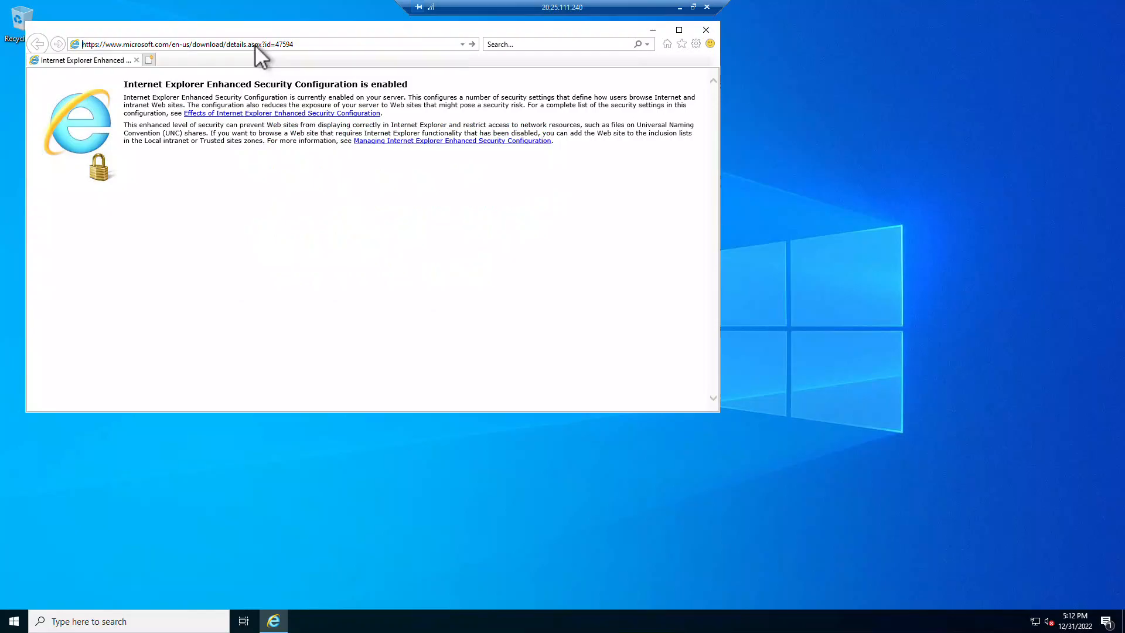
{"action": "left_click", "coordinate": [578, 342]}
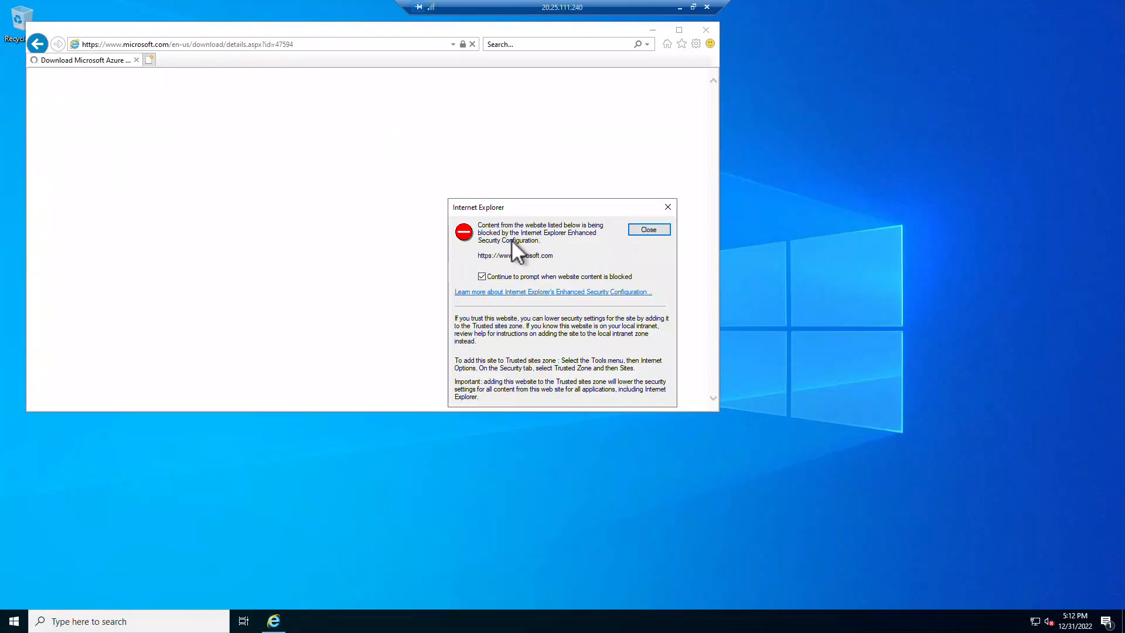
{"action": "left_click", "coordinate": [643, 229]}
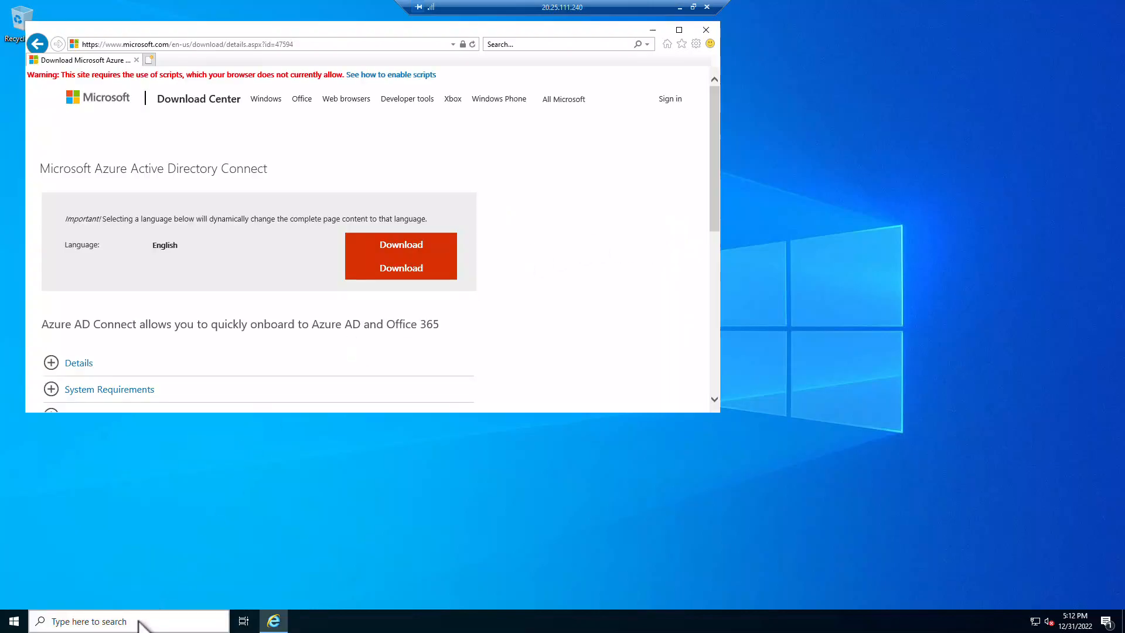
{"action": "left_click", "coordinate": [140, 626]}
- In Server Manager's Local Server, set IE Enhanced Security Configuration Off for Administrators and Users, then close it
{"action": "type", "text": "sever"}
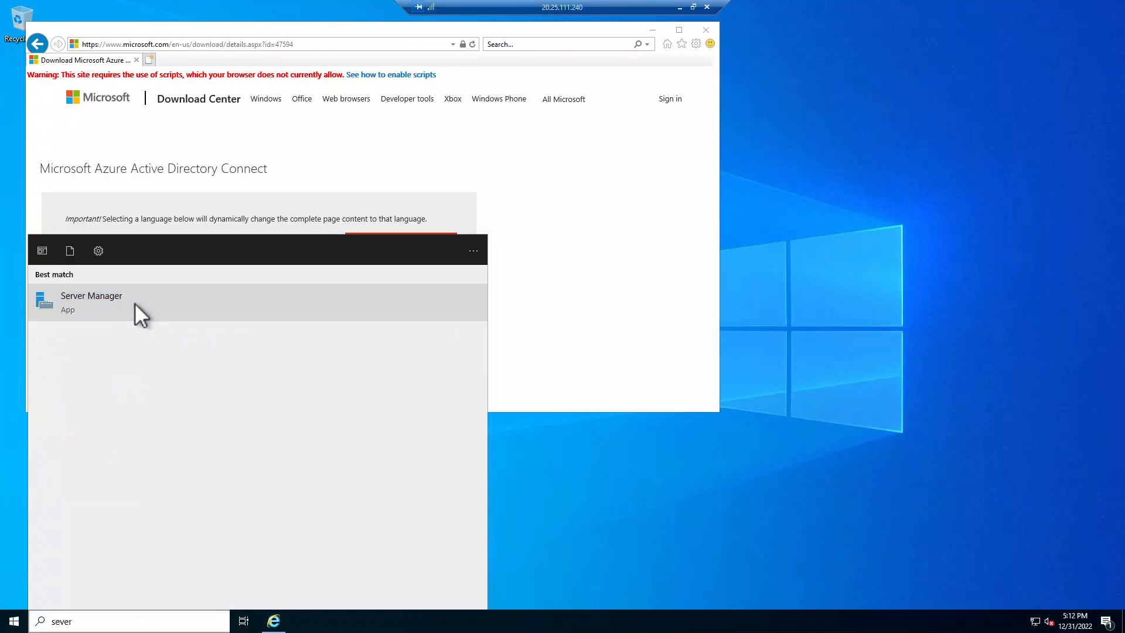
{"action": "left_click", "coordinate": [135, 302]}
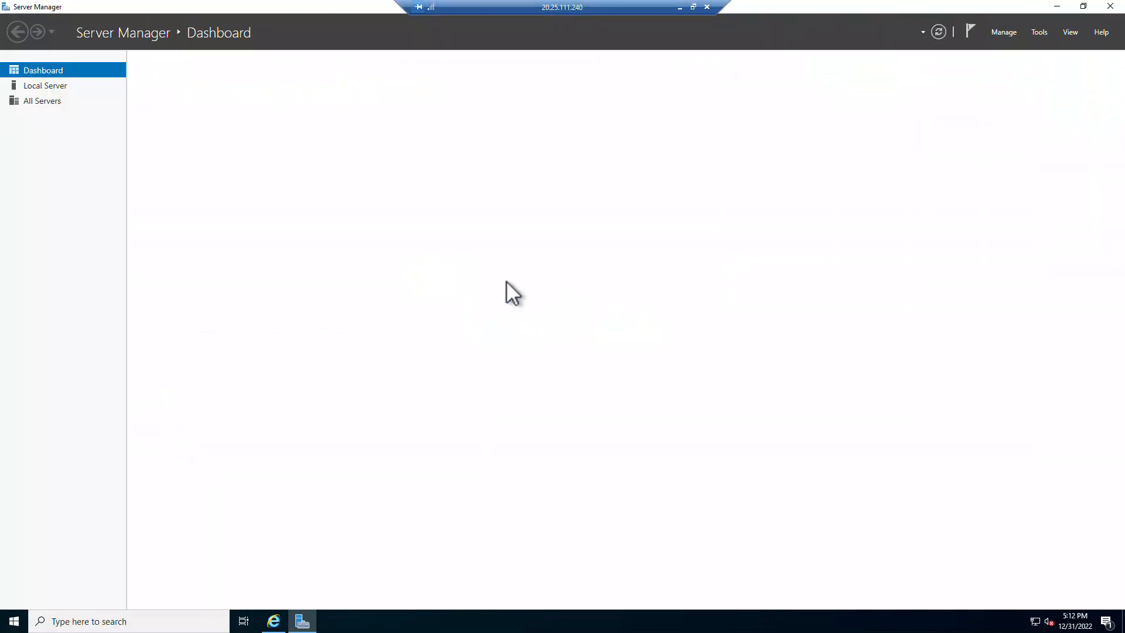
{"action": "left_click", "coordinate": [50, 86]}
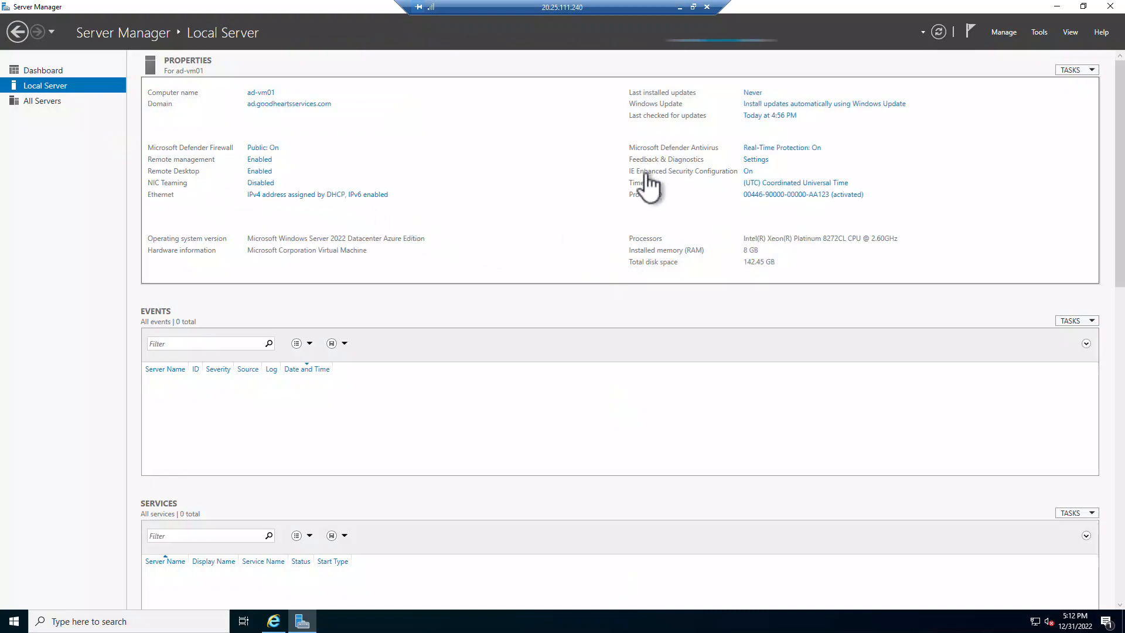
{"action": "left_click", "coordinate": [748, 171]}
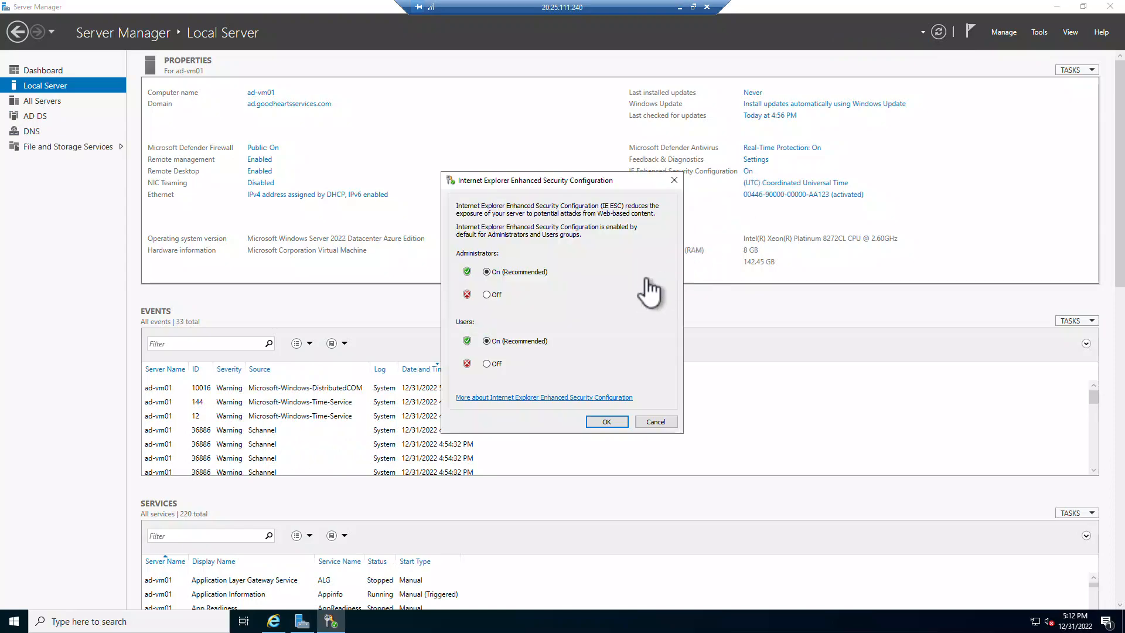
{"action": "left_click", "coordinate": [487, 294]}
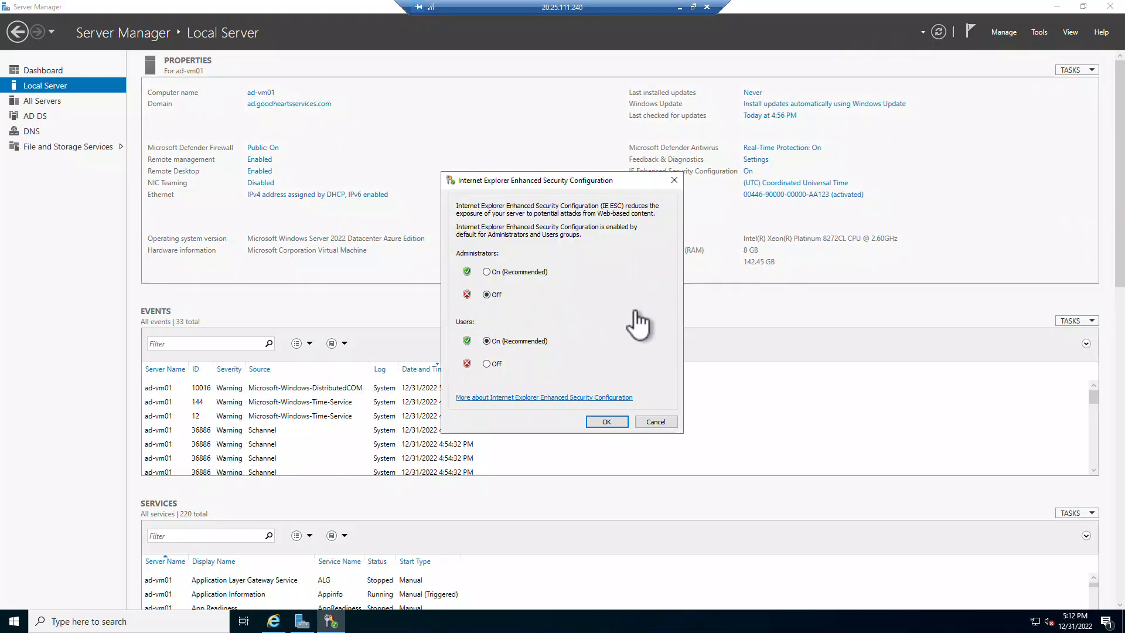
{"action": "left_click", "coordinate": [486, 364]}
{"action": "left_click", "coordinate": [605, 422]}
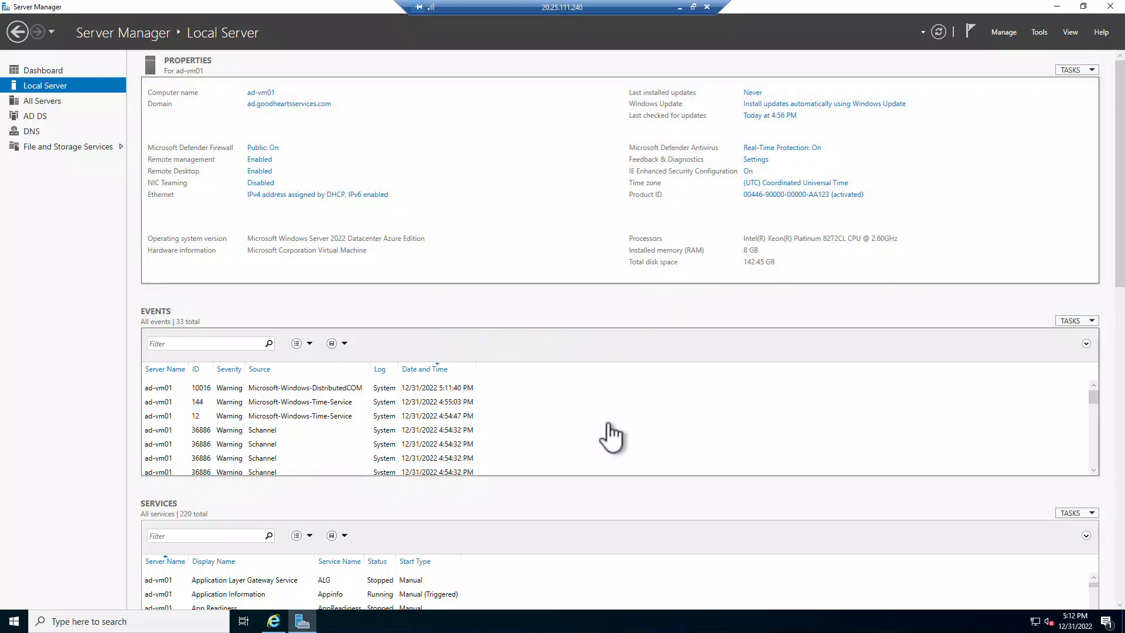
{"action": "left_click", "coordinate": [1111, 6]}
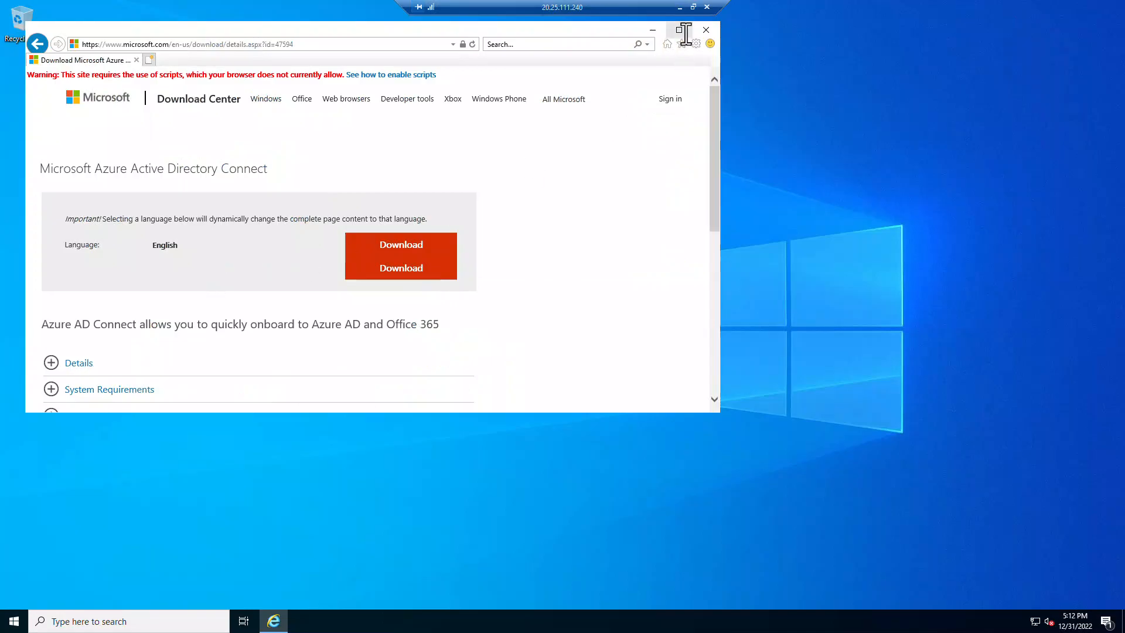
- Expand Install Instructions and start the AzureADConnect.msi download, dismissing blocked-content warnings
{"action": "left_click", "coordinate": [679, 29]}
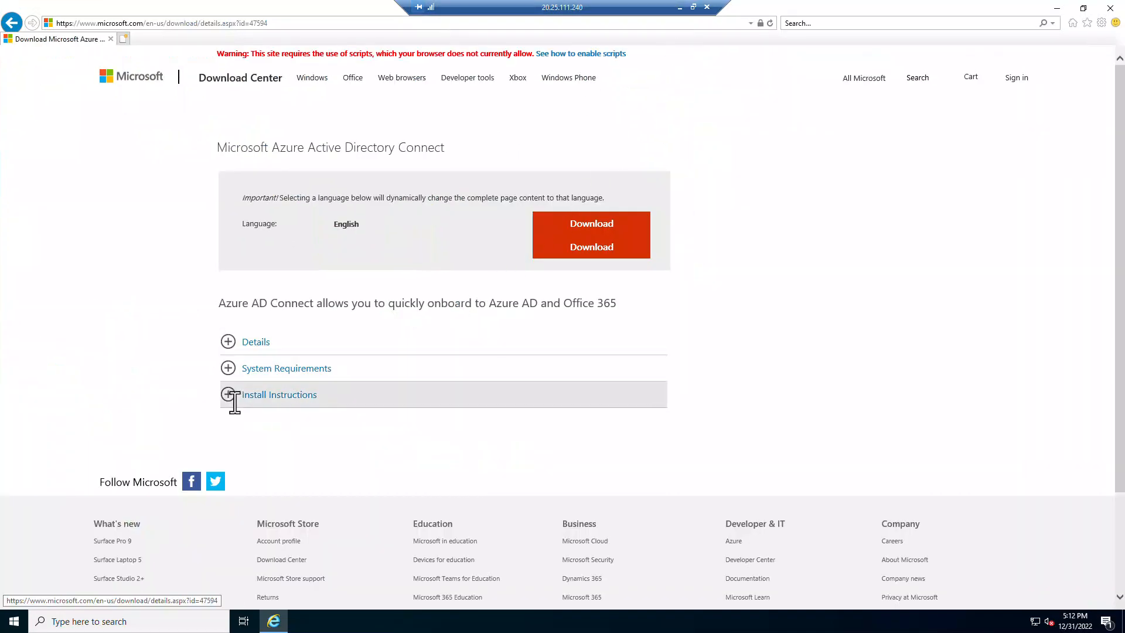
{"action": "left_click", "coordinate": [228, 394]}
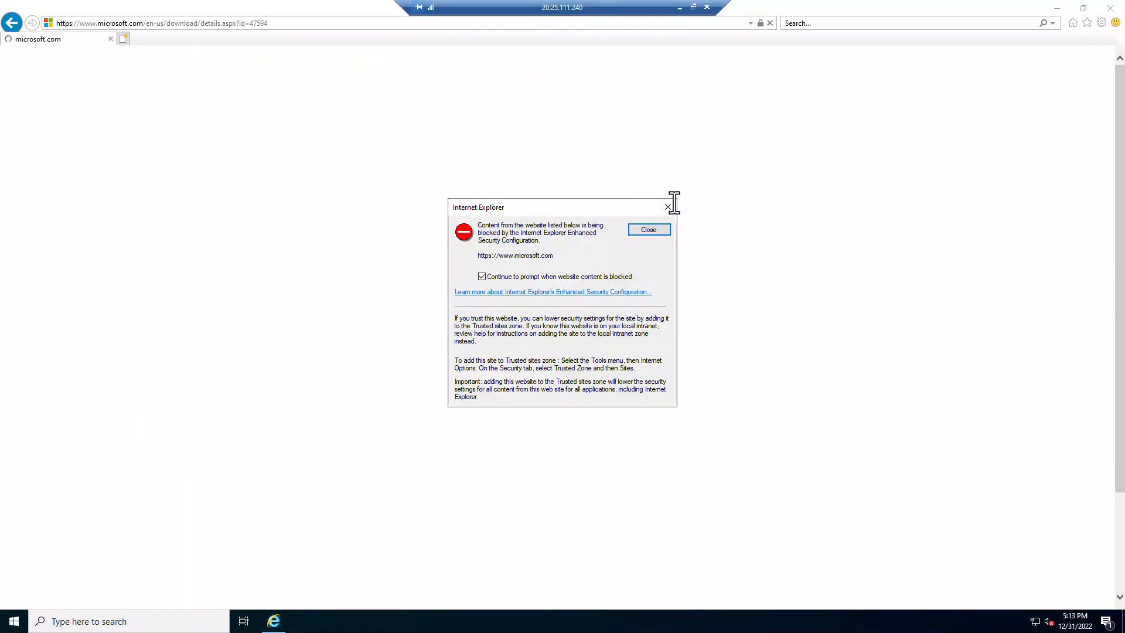
{"action": "left_click", "coordinate": [668, 207]}
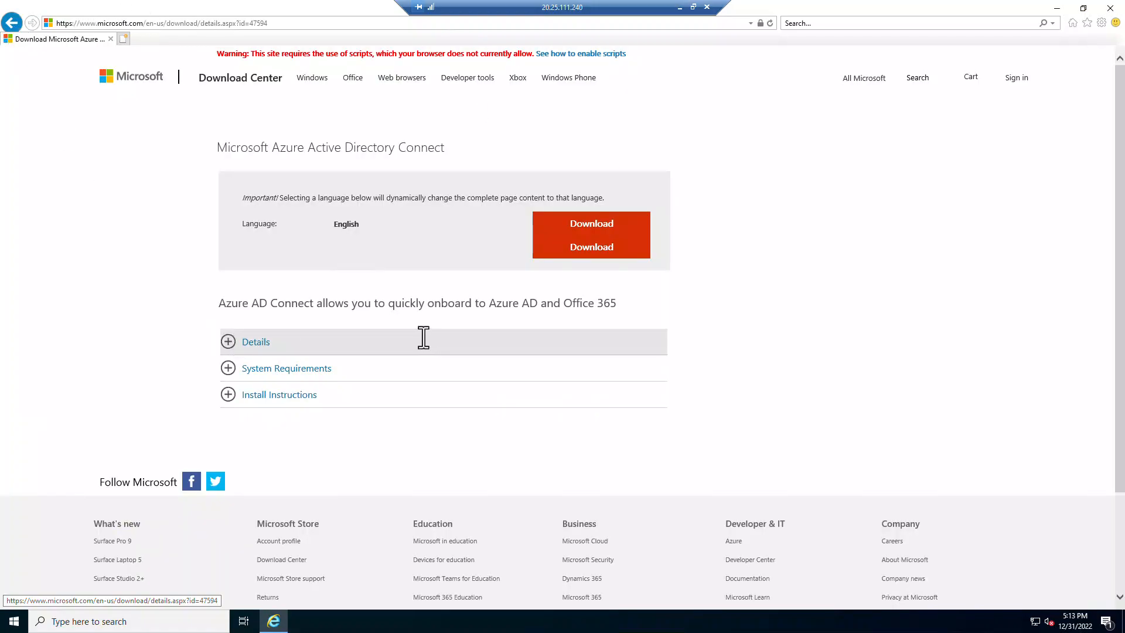
{"action": "left_click", "coordinate": [604, 223]}
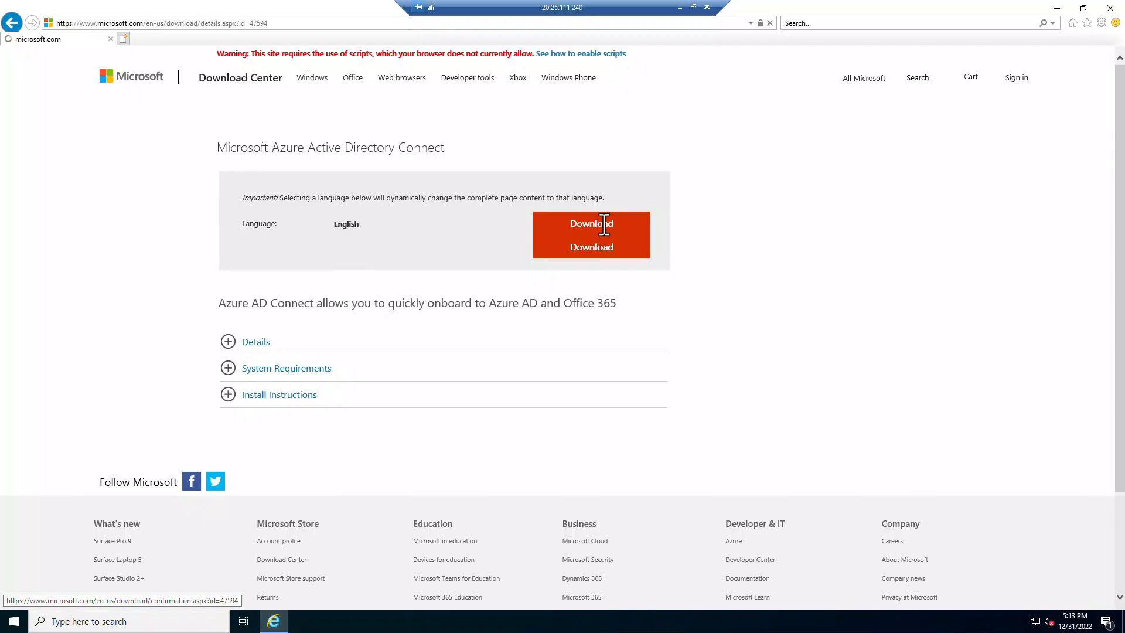
{"action": "left_click", "coordinate": [648, 231]}
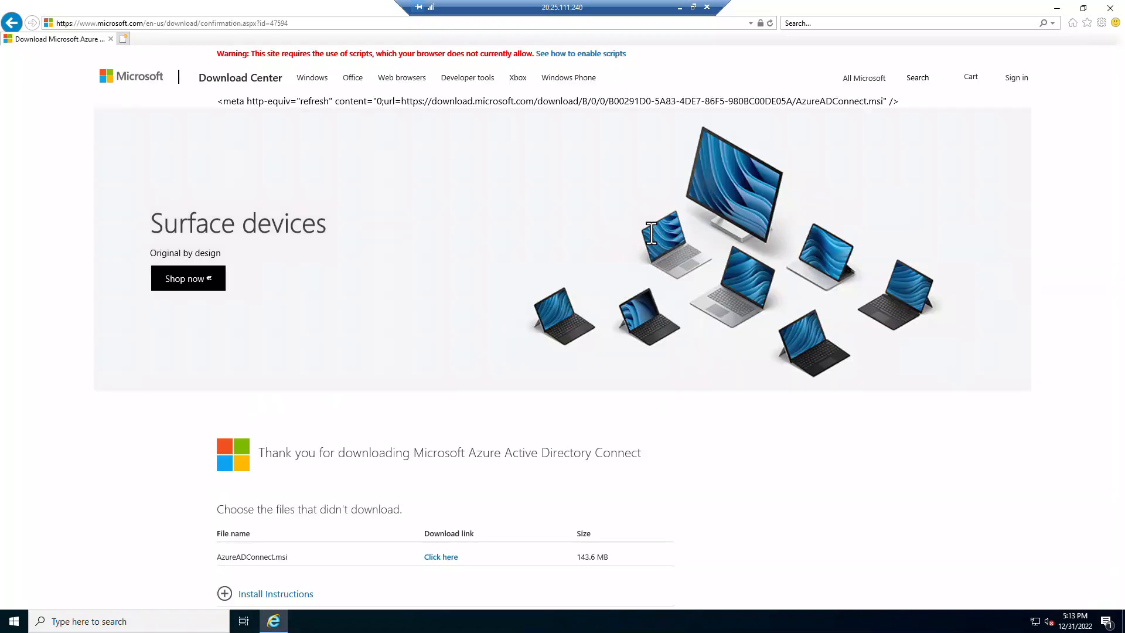
{"action": "scroll", "coordinate": [469, 329], "scroll_direction": "down", "scroll_amount": 4}
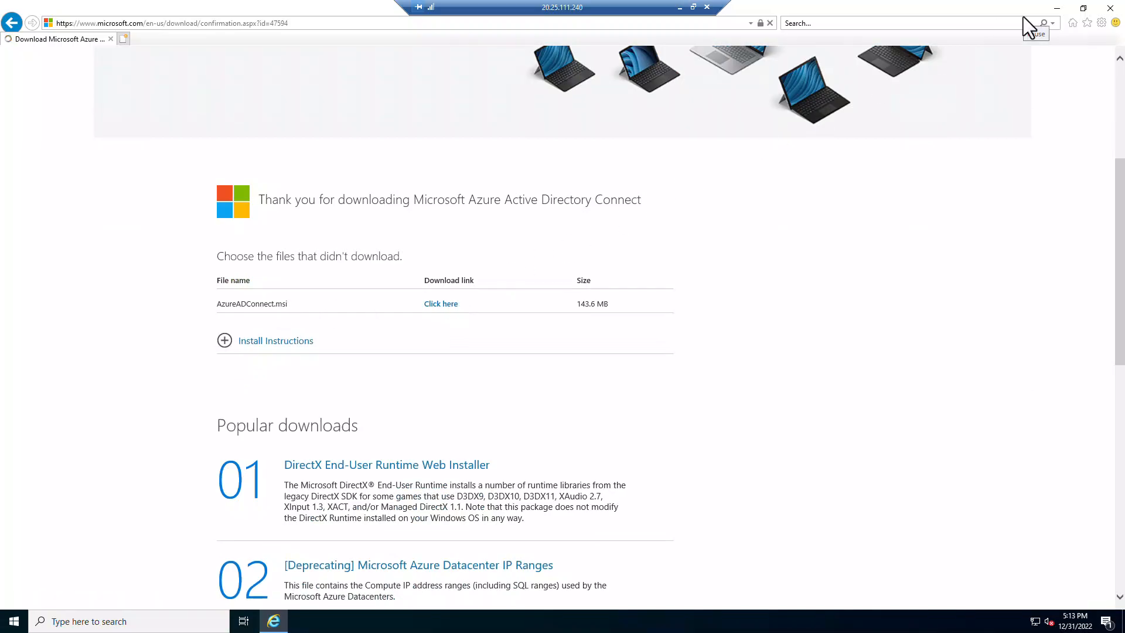
{"action": "left_click", "coordinate": [1082, 8]}
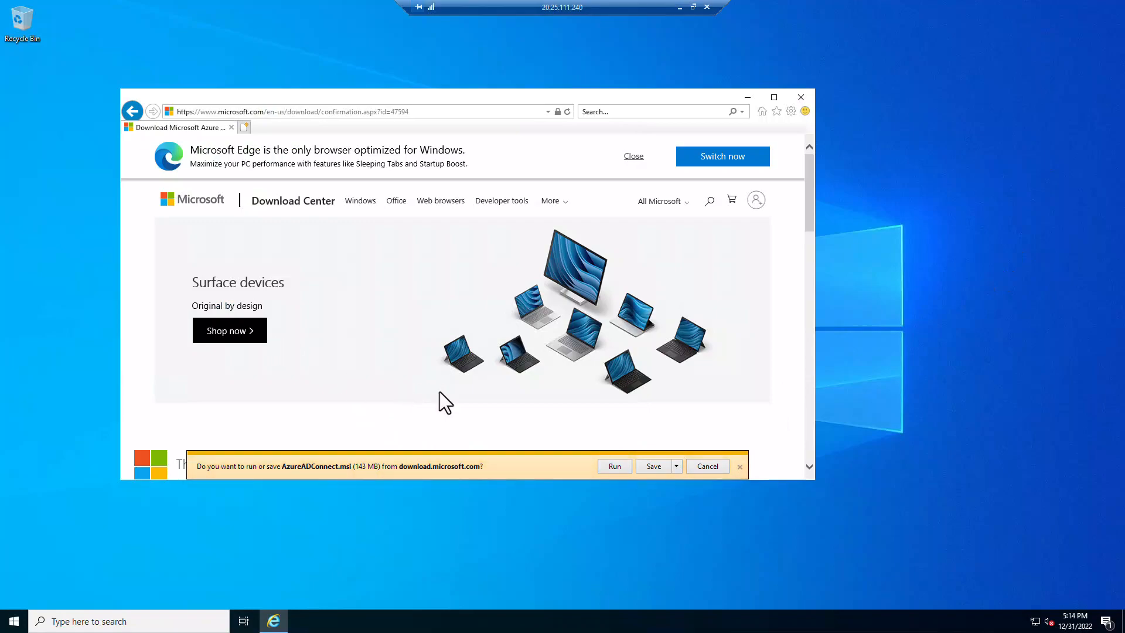
- Save AzureADConnect.msi and open its Downloads folder from the downloads list
{"action": "left_click", "coordinate": [674, 467]}
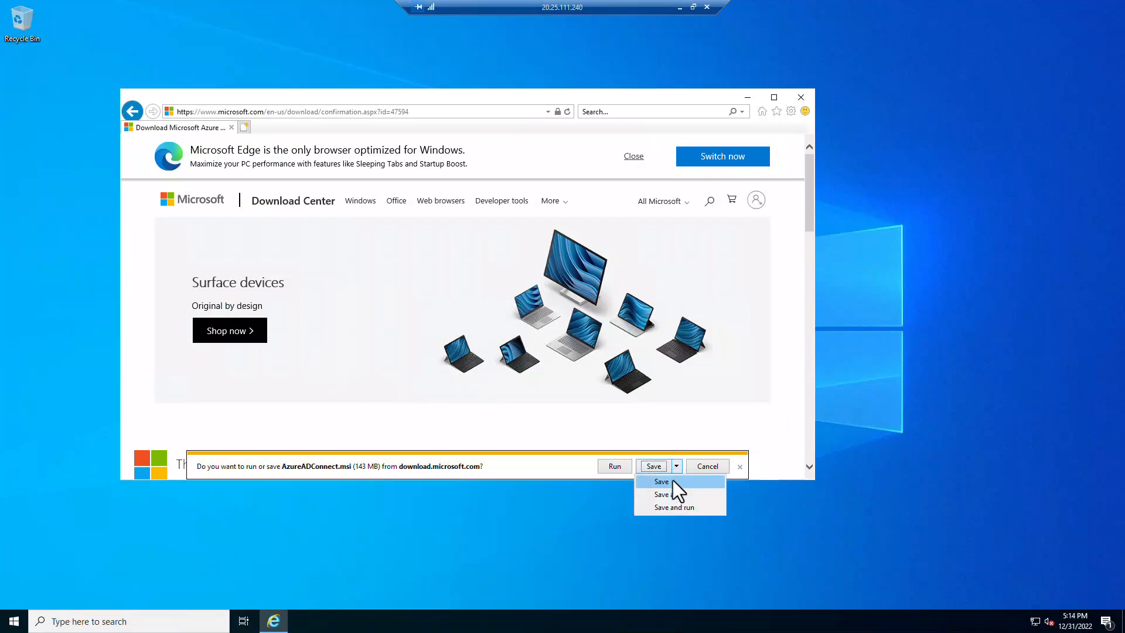
{"action": "left_click", "coordinate": [669, 480]}
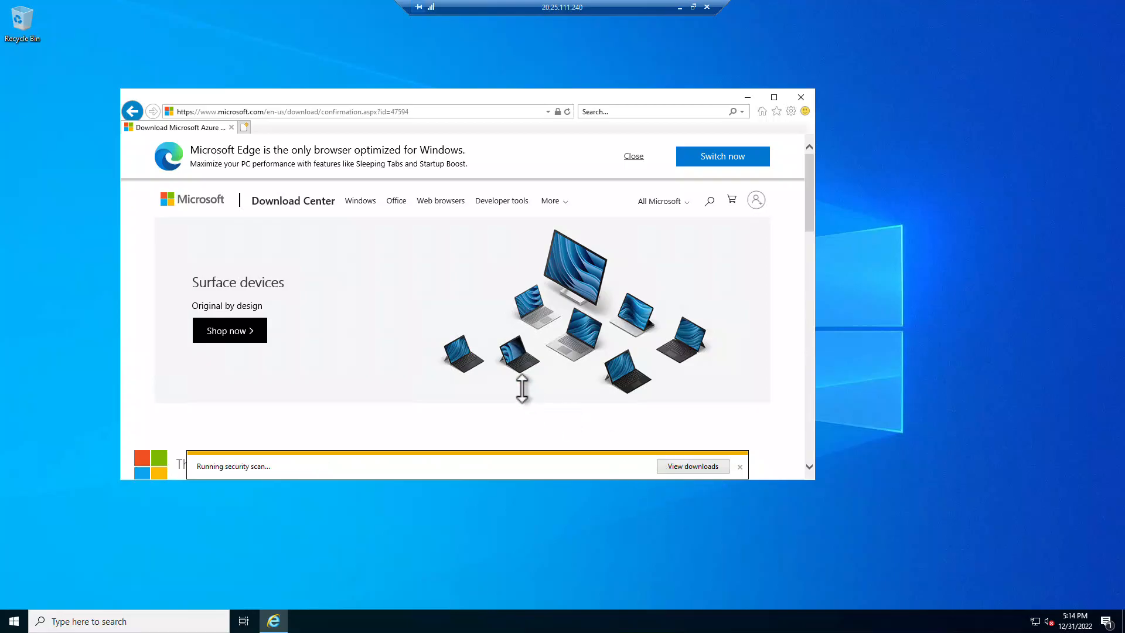
{"action": "left_click", "coordinate": [710, 467]}
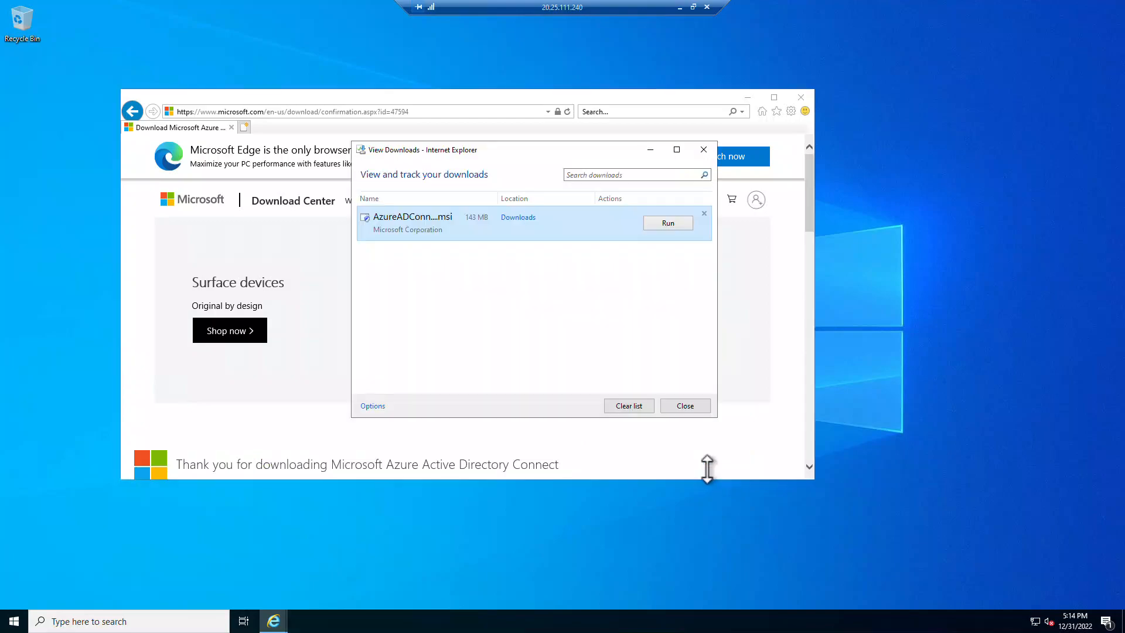
{"action": "left_click", "coordinate": [527, 218]}
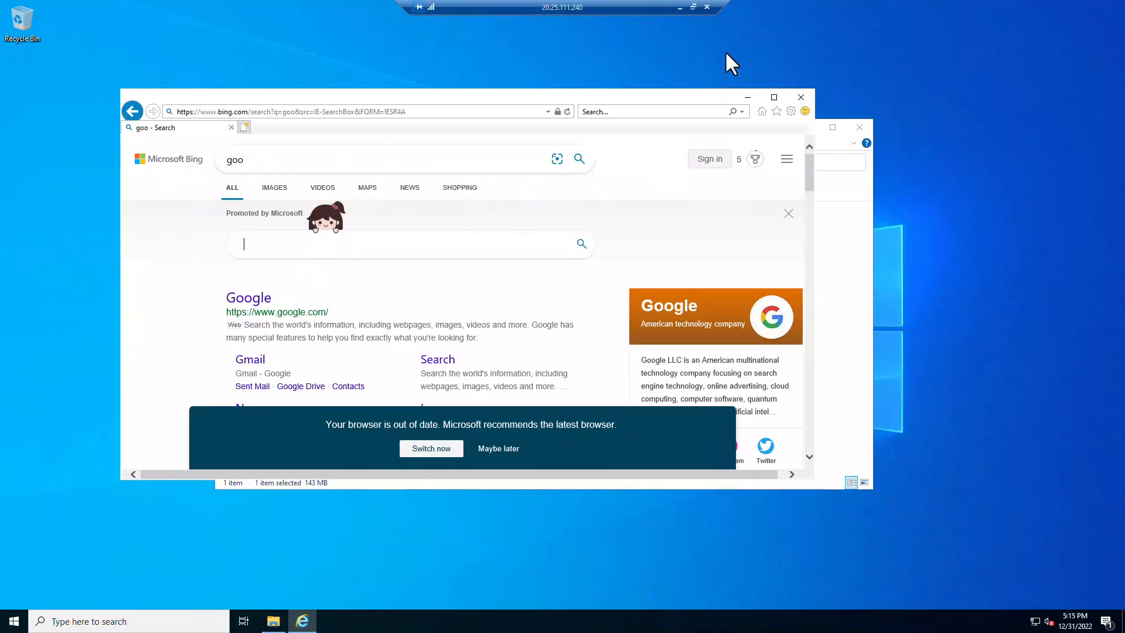
{"action": "left_click", "coordinate": [834, 315]}
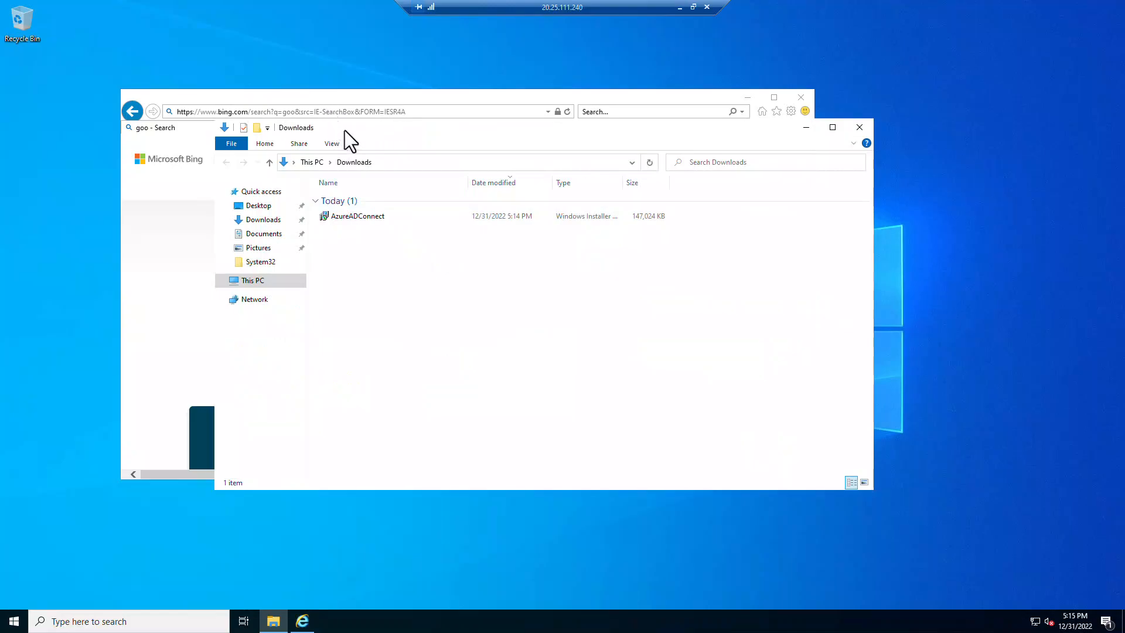
- Search Bing for 'adconnect archive versions'
{"action": "left_click_drag", "start_coordinate": [344, 131], "coordinate": [737, 236]}
{"action": "left_click", "coordinate": [362, 251]}
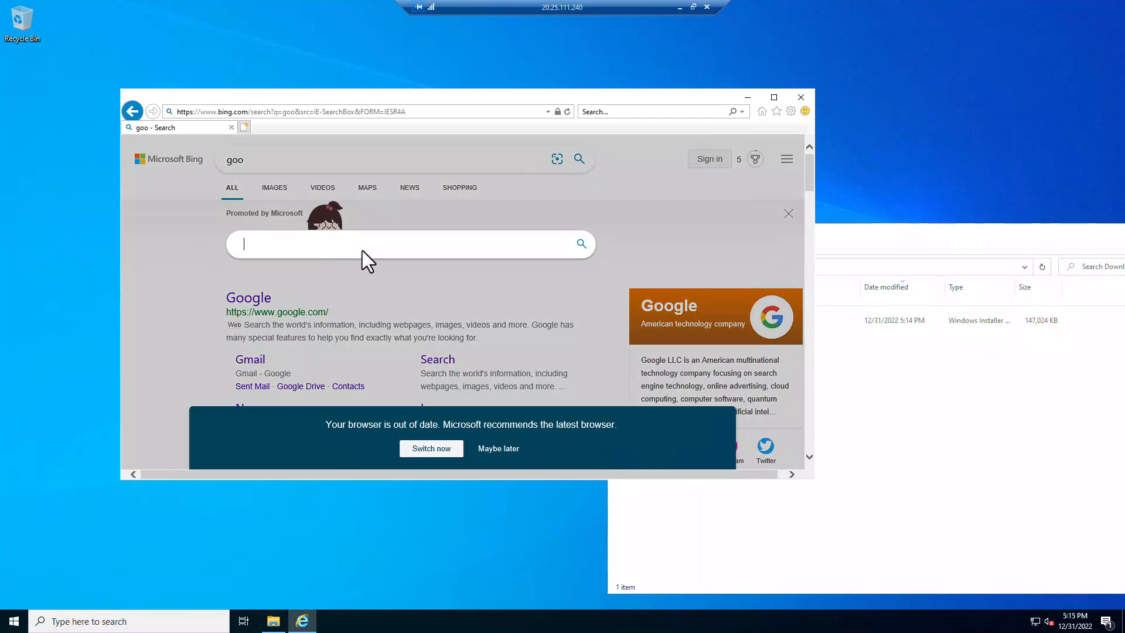
{"action": "type", "text": "adconnect archive ver"}
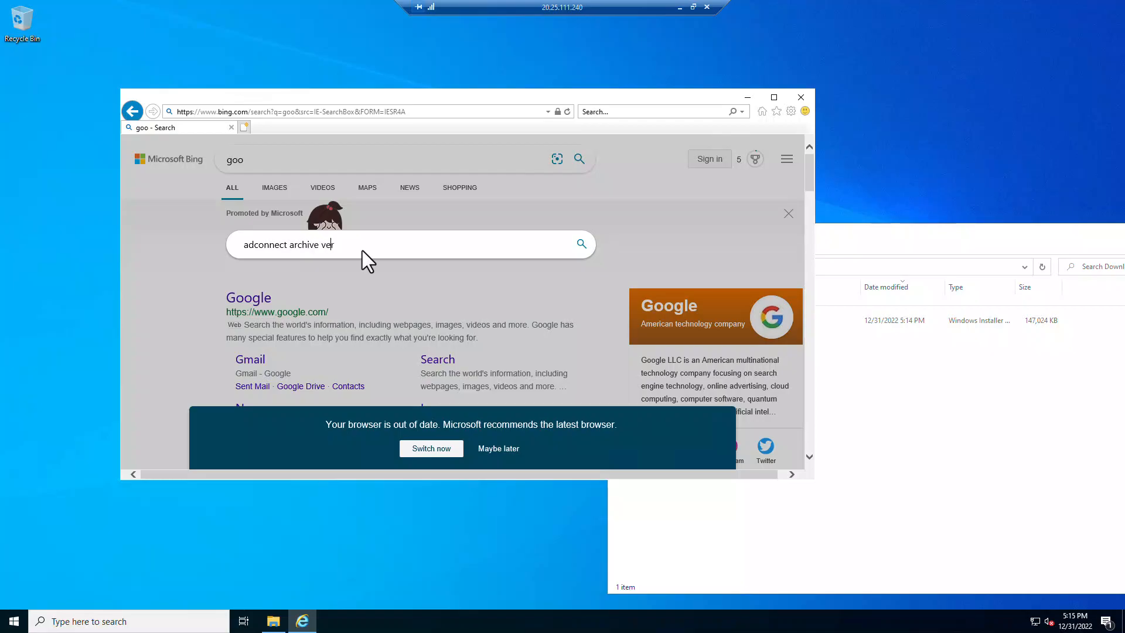
{"action": "type", "text": "sions"}
{"action": "key", "text": "Return"}
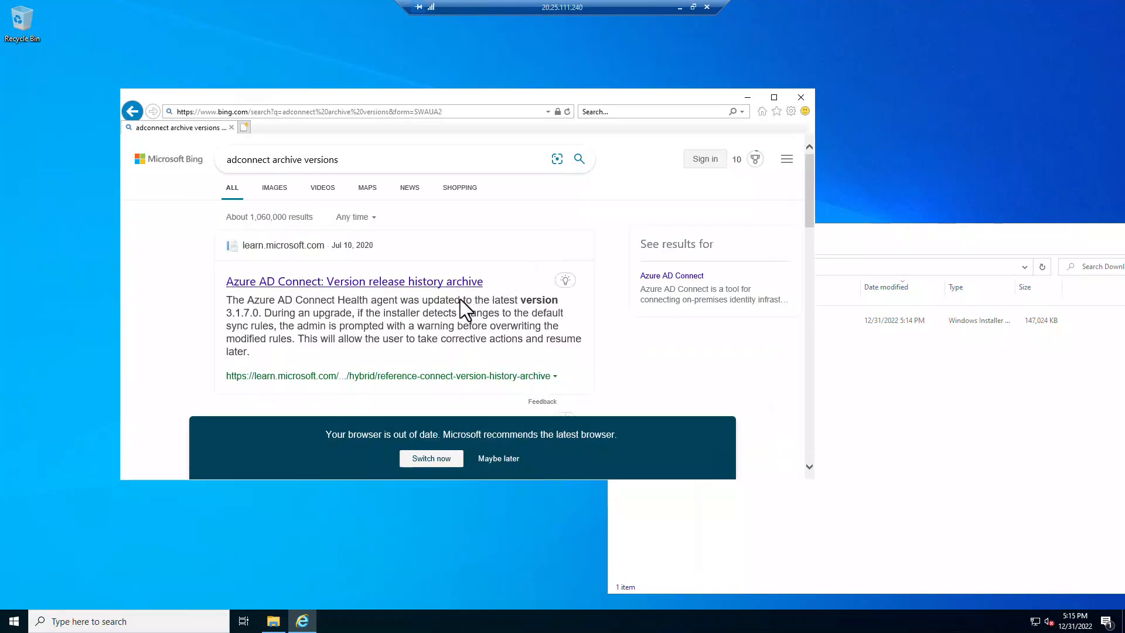
{"action": "scroll", "coordinate": [460, 307], "scroll_direction": "down", "scroll_amount": 2}
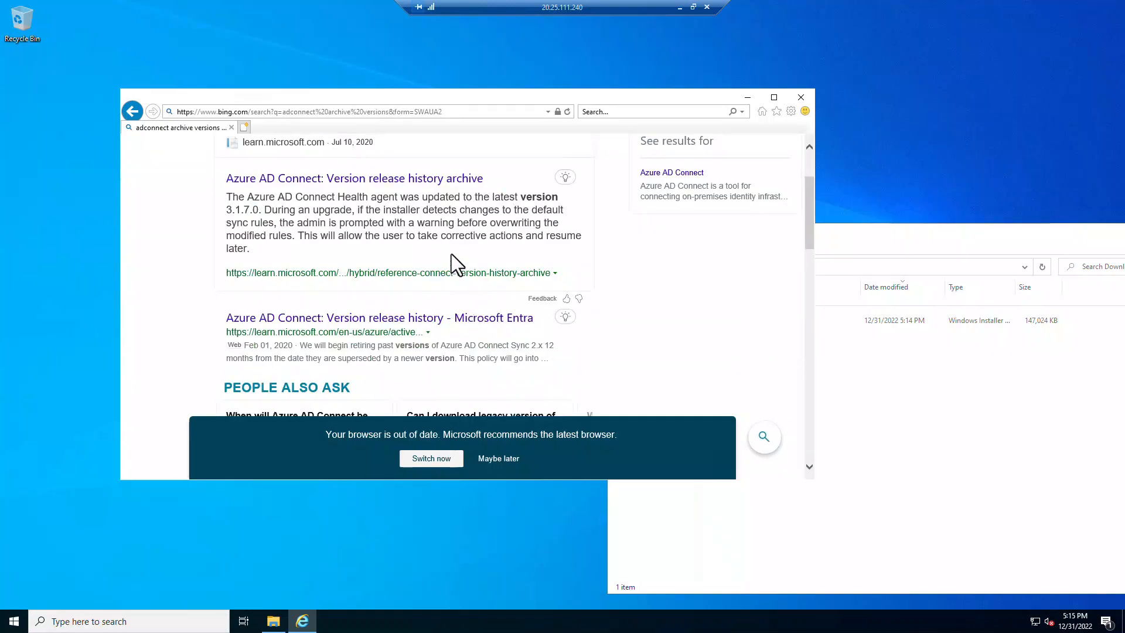
- Read through the Azure AD Connect version release history archive, then close Internet Explorer
{"action": "left_click", "coordinate": [434, 178]}
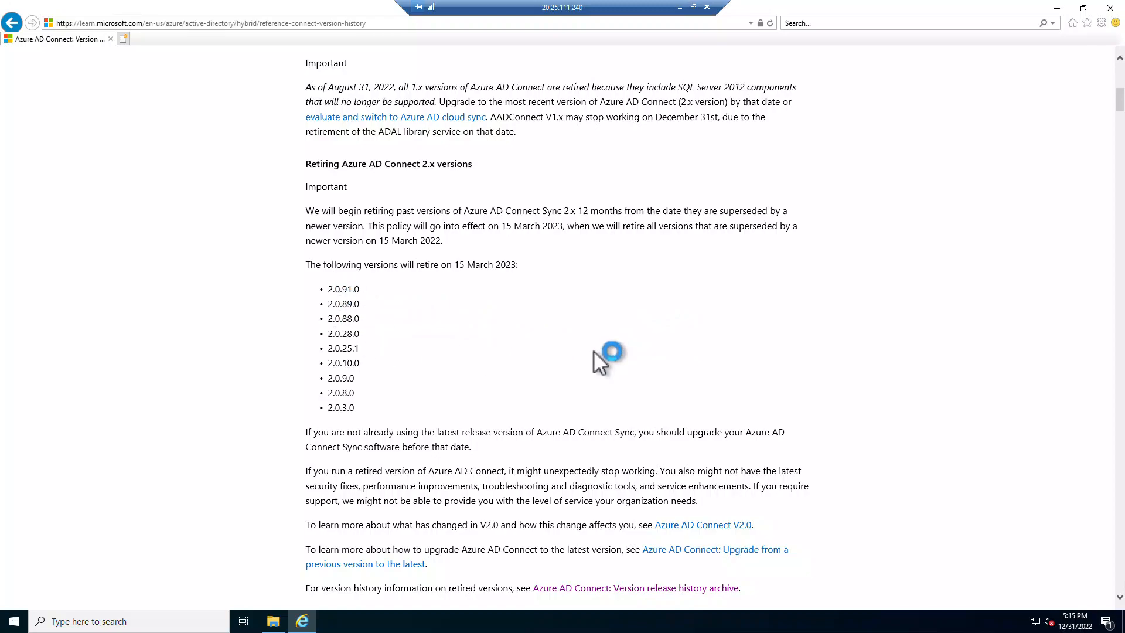
{"action": "scroll", "coordinate": [593, 350], "scroll_direction": "down", "scroll_amount": 3}
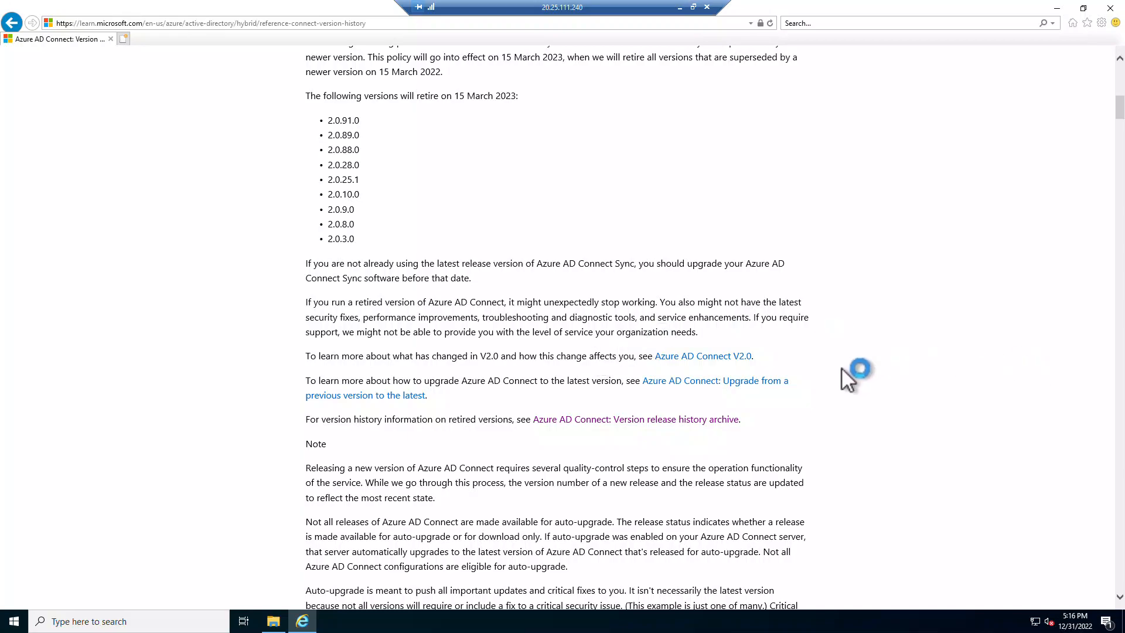
{"action": "scroll", "coordinate": [819, 388], "scroll_direction": "down", "scroll_amount": 3}
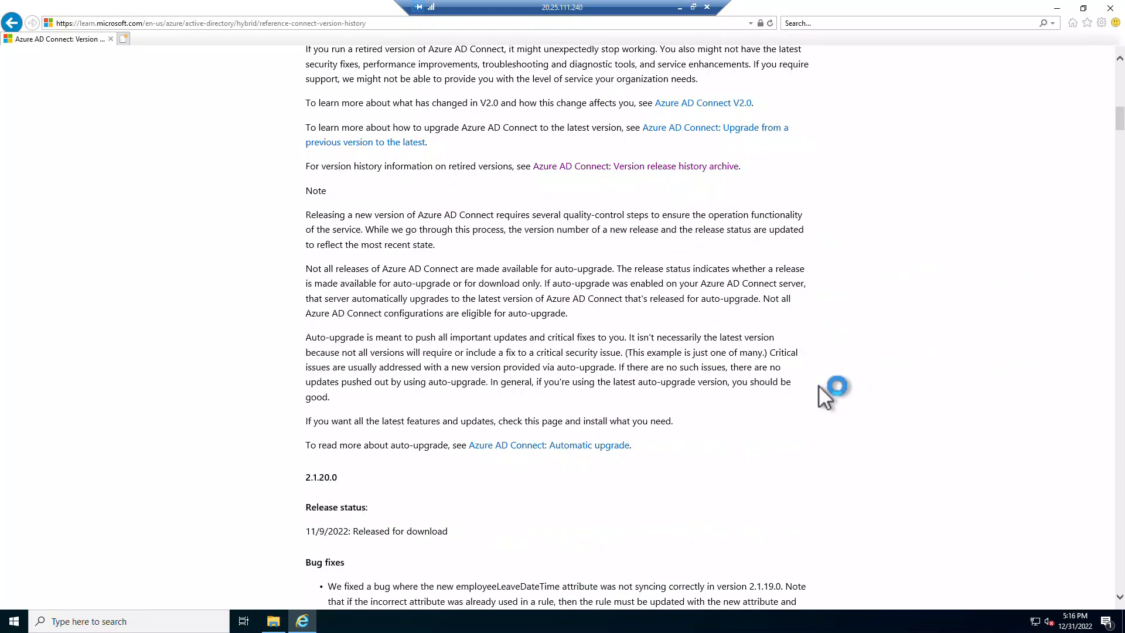
{"action": "scroll", "coordinate": [818, 385], "scroll_direction": "down", "scroll_amount": 1}
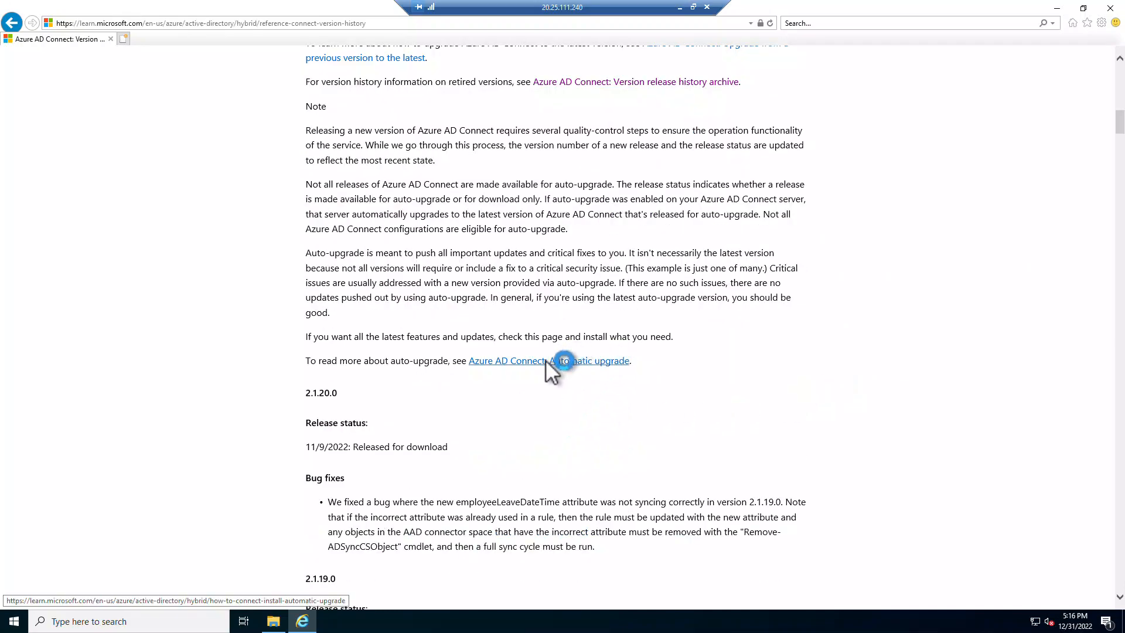
{"action": "scroll", "coordinate": [934, 340], "scroll_direction": "up", "scroll_amount": 9}
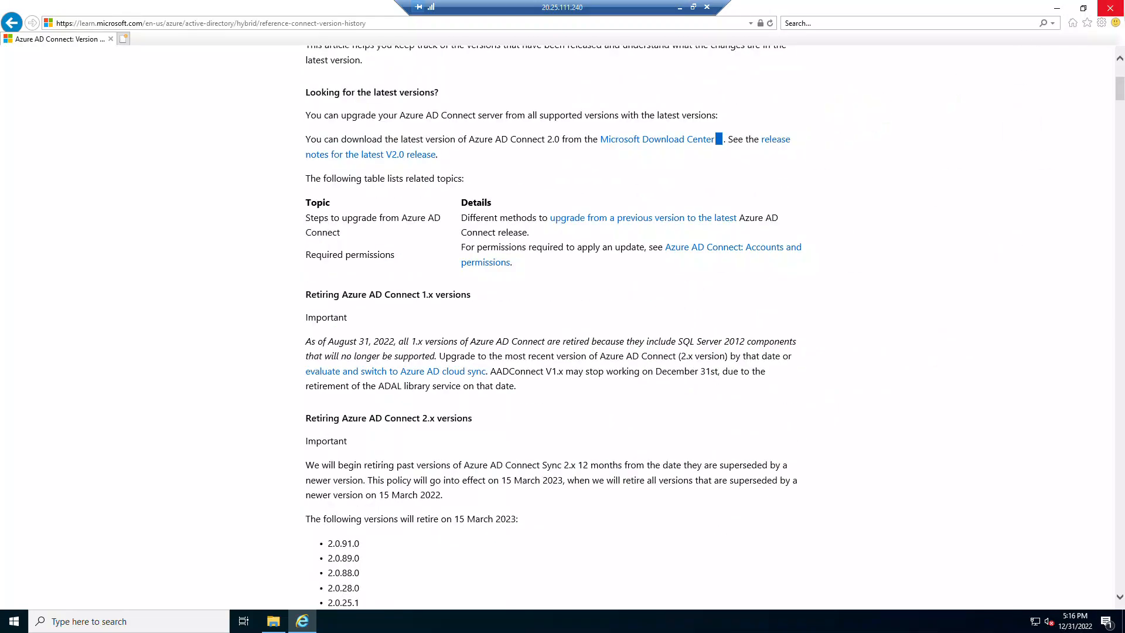
{"action": "left_click", "coordinate": [1110, 7]}
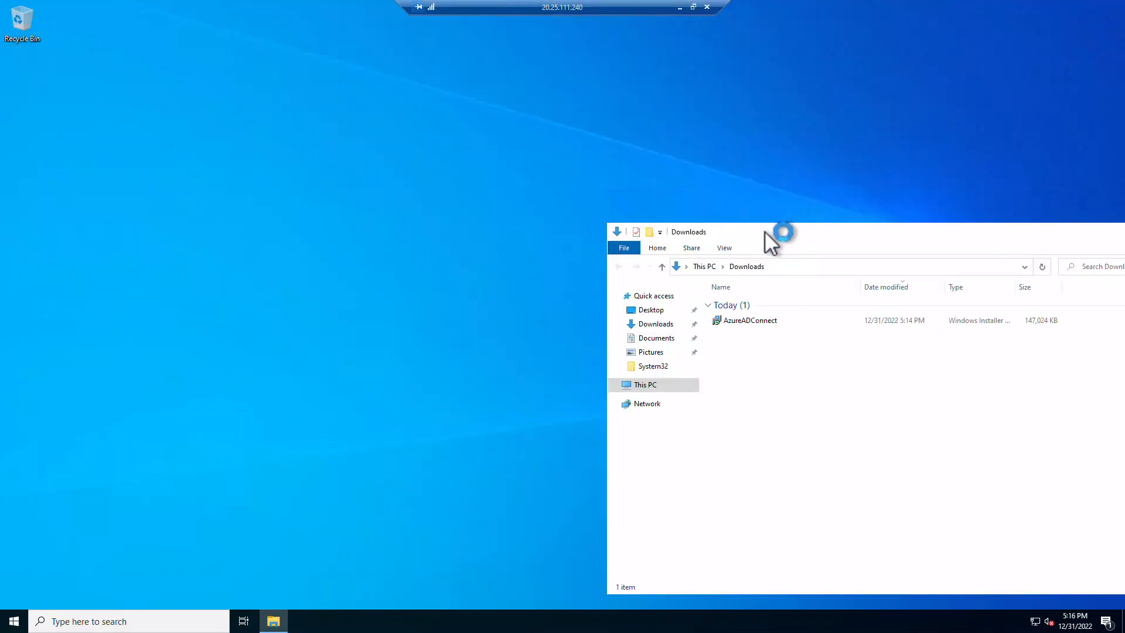
- Run AzureADConnect from the Downloads folder and approve the User Account Control prompt
{"action": "left_click_drag", "start_coordinate": [764, 230], "coordinate": [403, 149]}
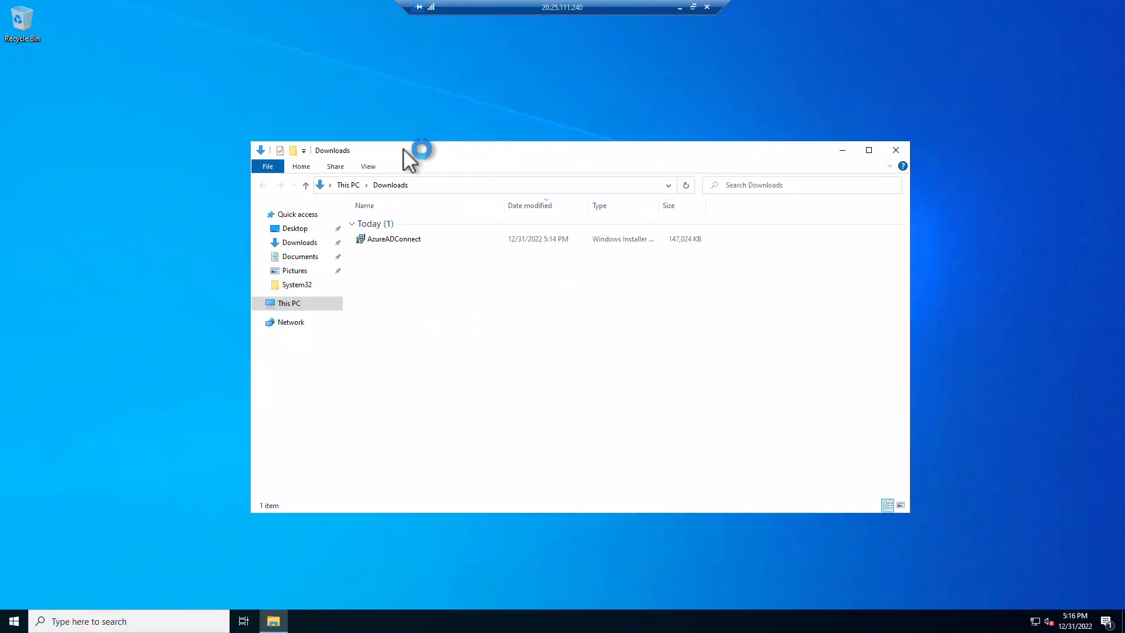
{"action": "double_click", "coordinate": [382, 236]}
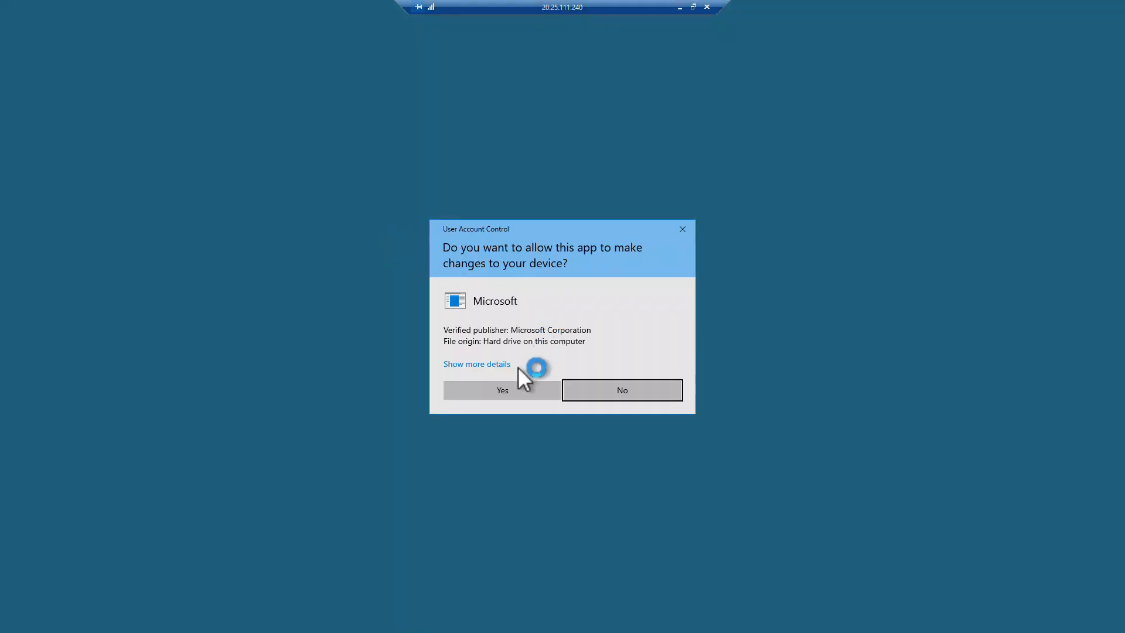
{"action": "left_click", "coordinate": [508, 391]}
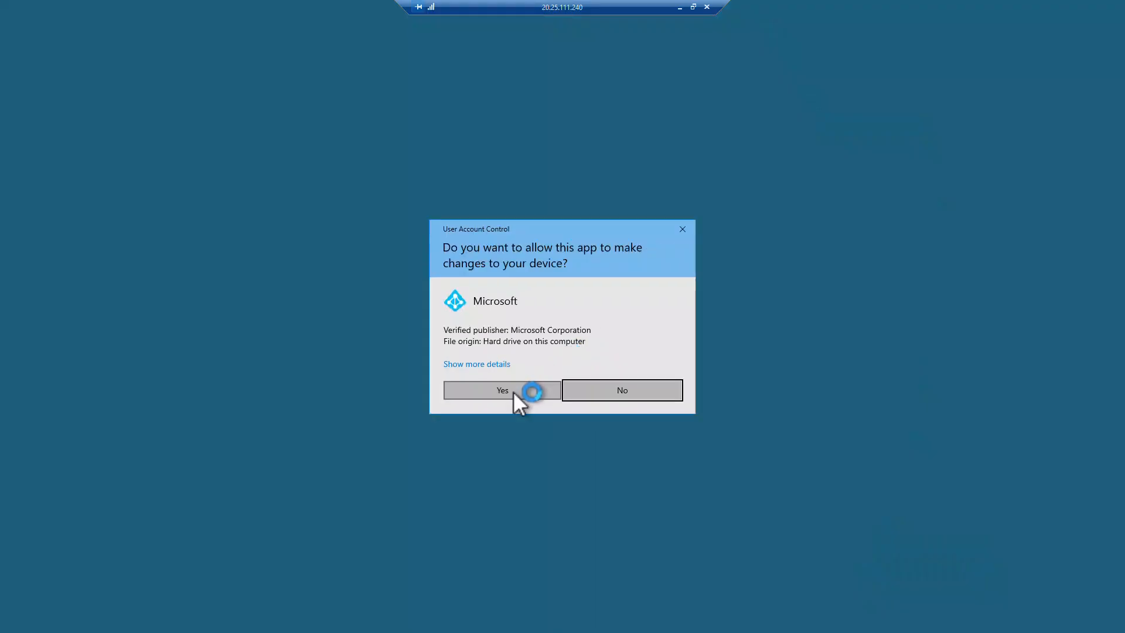
{"action": "left_click", "coordinate": [512, 391]}
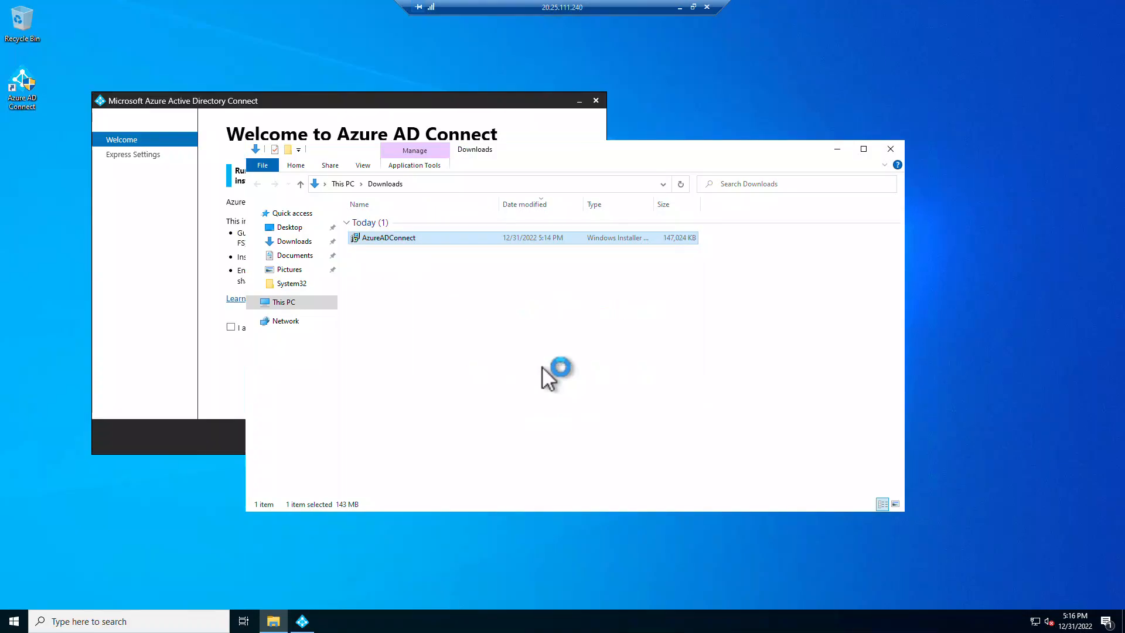
- Agree to the Azure AD Connect license terms and privacy notice and continue
{"action": "left_click", "coordinate": [837, 148]}
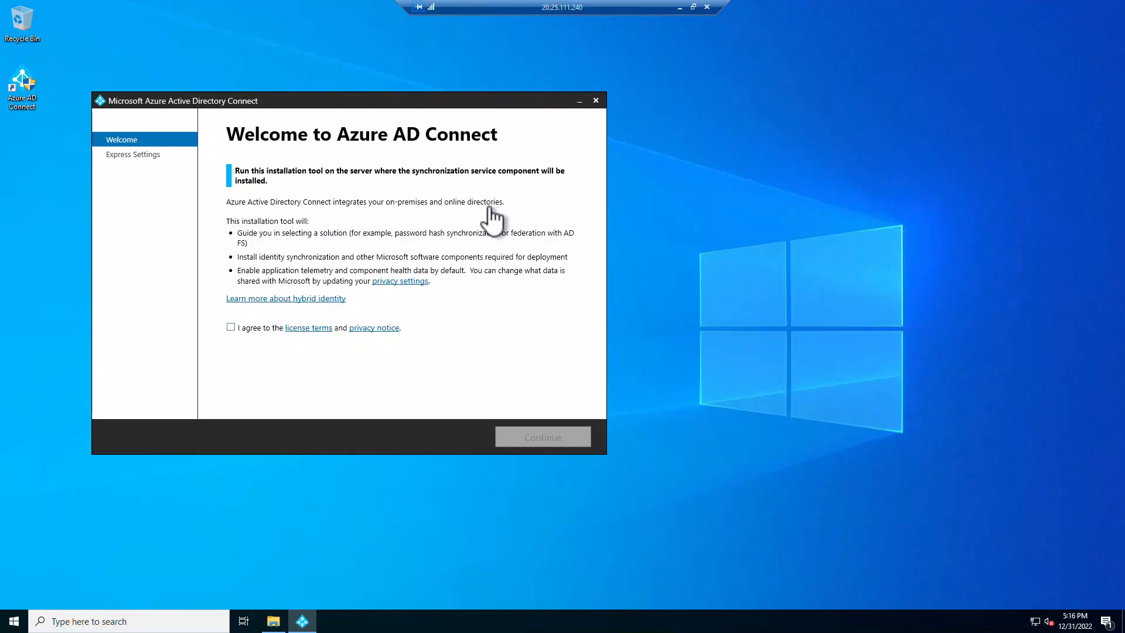
{"action": "left_click", "coordinate": [231, 327]}
{"action": "left_click", "coordinate": [566, 442]}
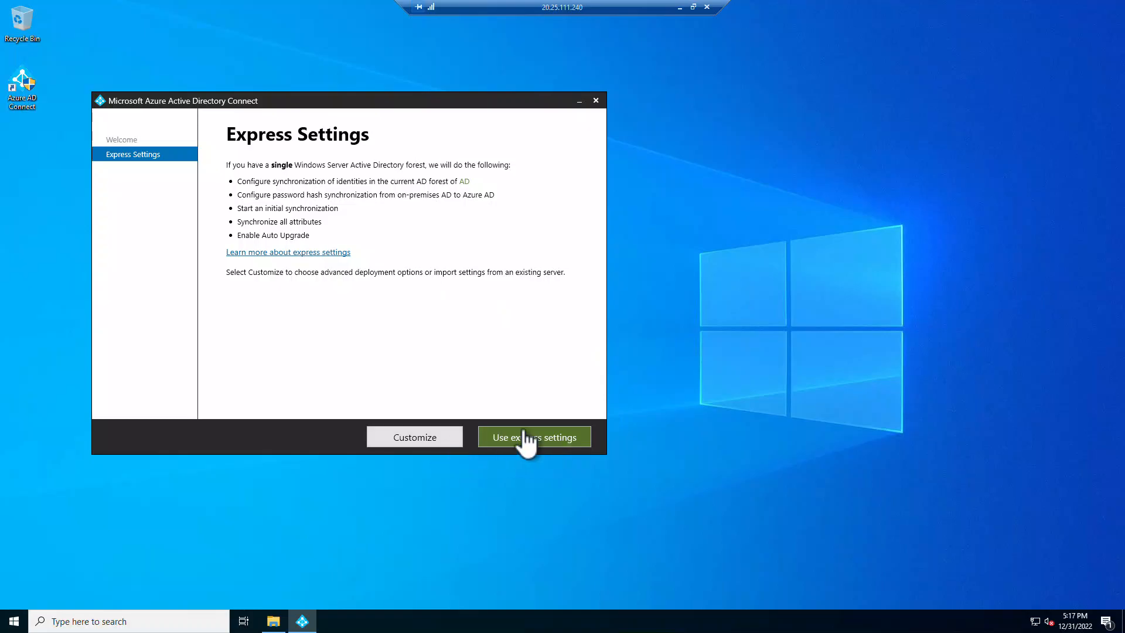
- Choose a customised install with no custom location or existing SQL Server, only an existing service account
{"action": "left_click", "coordinate": [445, 440]}
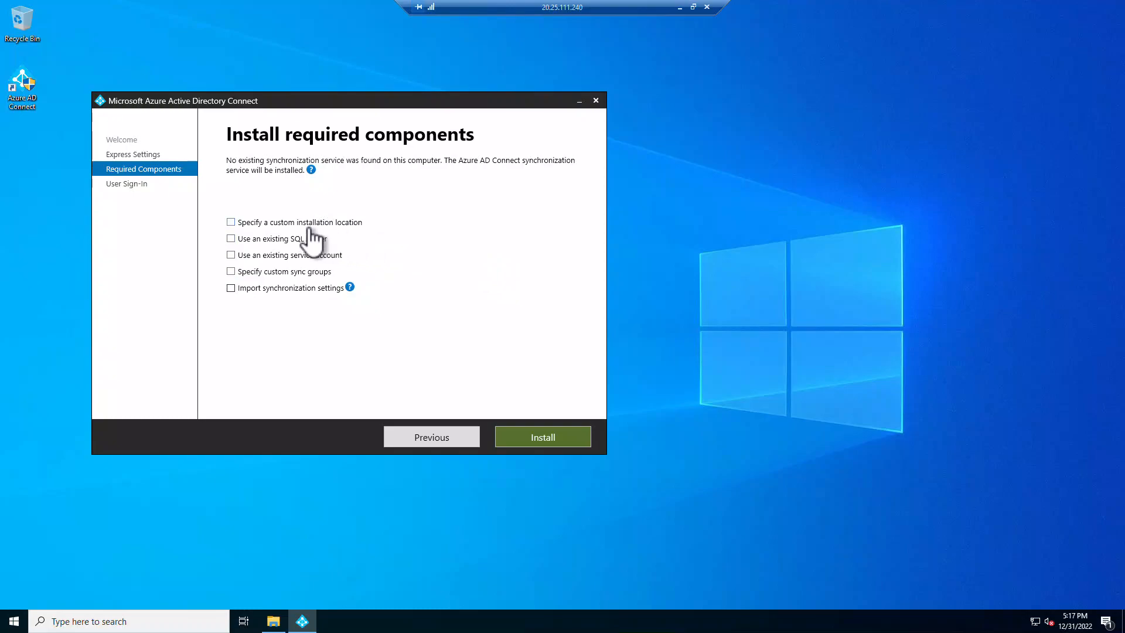
{"action": "left_click", "coordinate": [231, 222]}
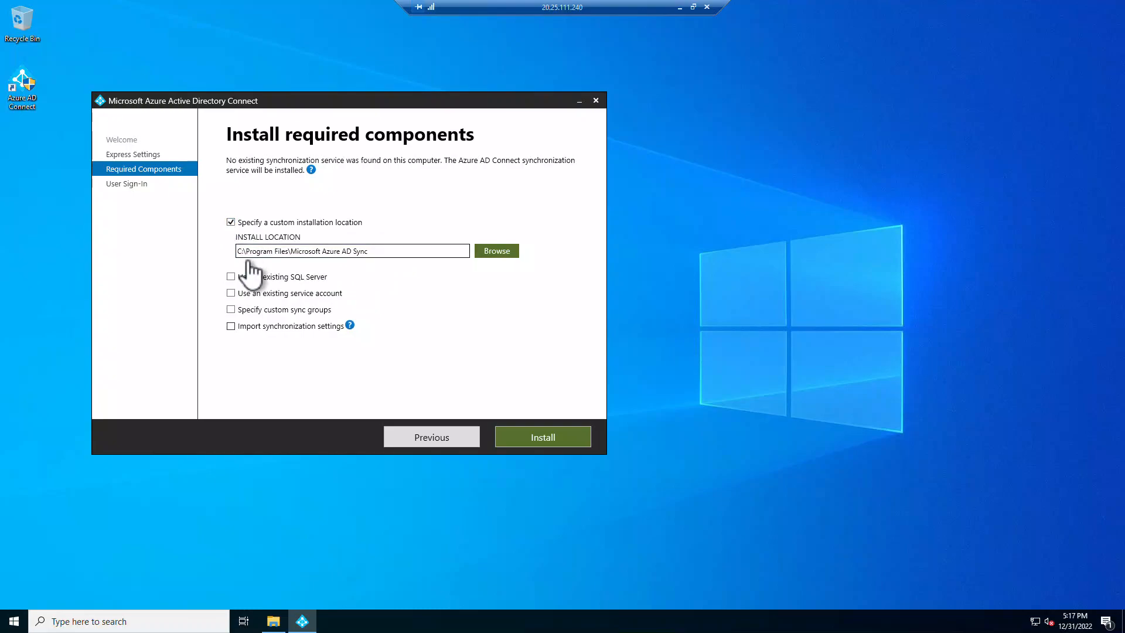
{"action": "left_click", "coordinate": [231, 222]}
{"action": "left_click", "coordinate": [229, 238]}
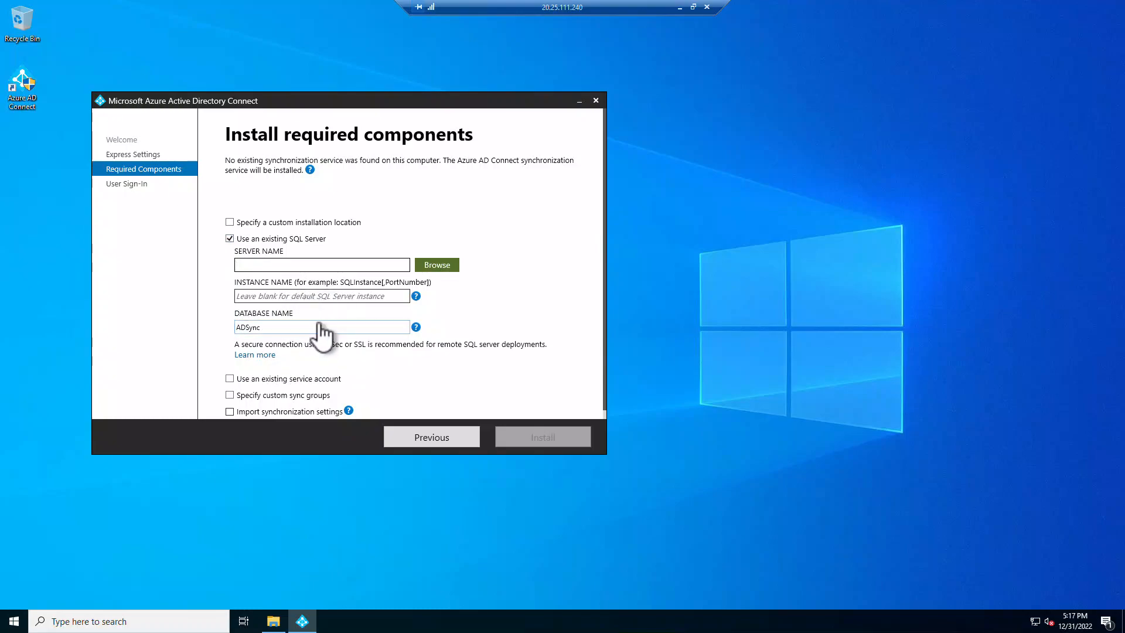
{"action": "left_click", "coordinate": [231, 239]}
{"action": "left_click", "coordinate": [231, 255]}
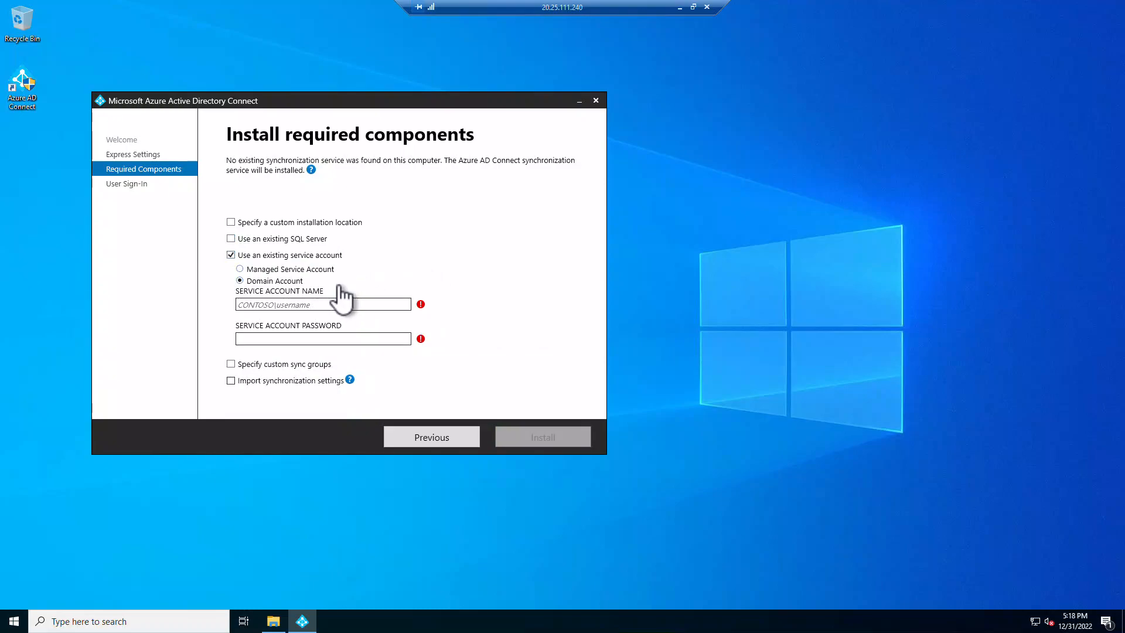
- Clear the existing service account, custom sync groups and import synchronization settings options
{"action": "left_click", "coordinate": [231, 256]}
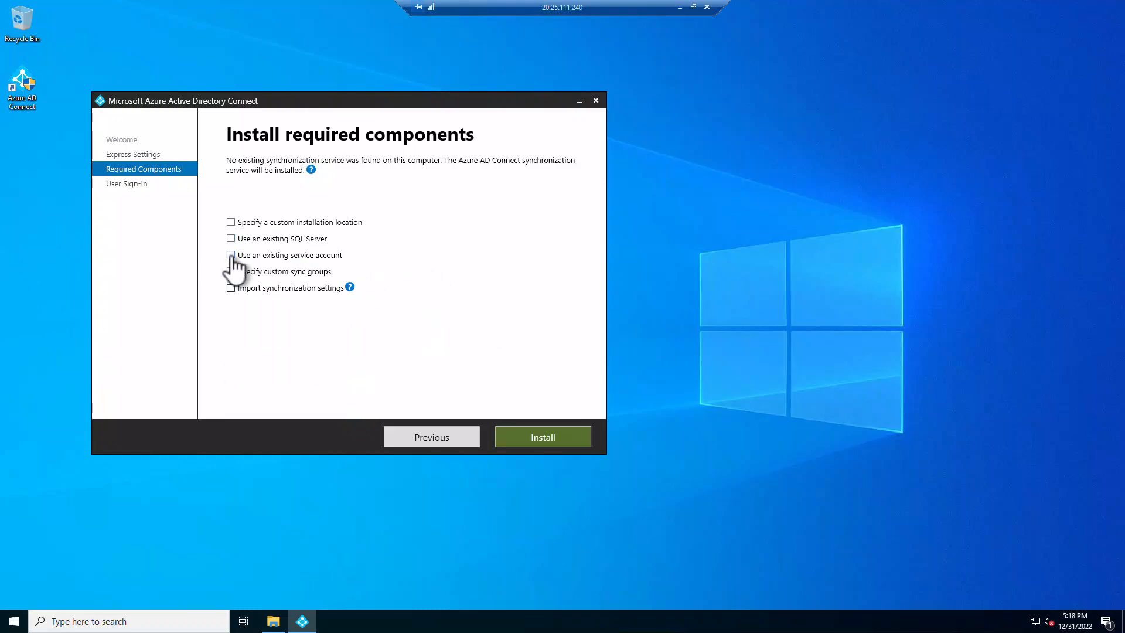
{"action": "left_click", "coordinate": [229, 271]}
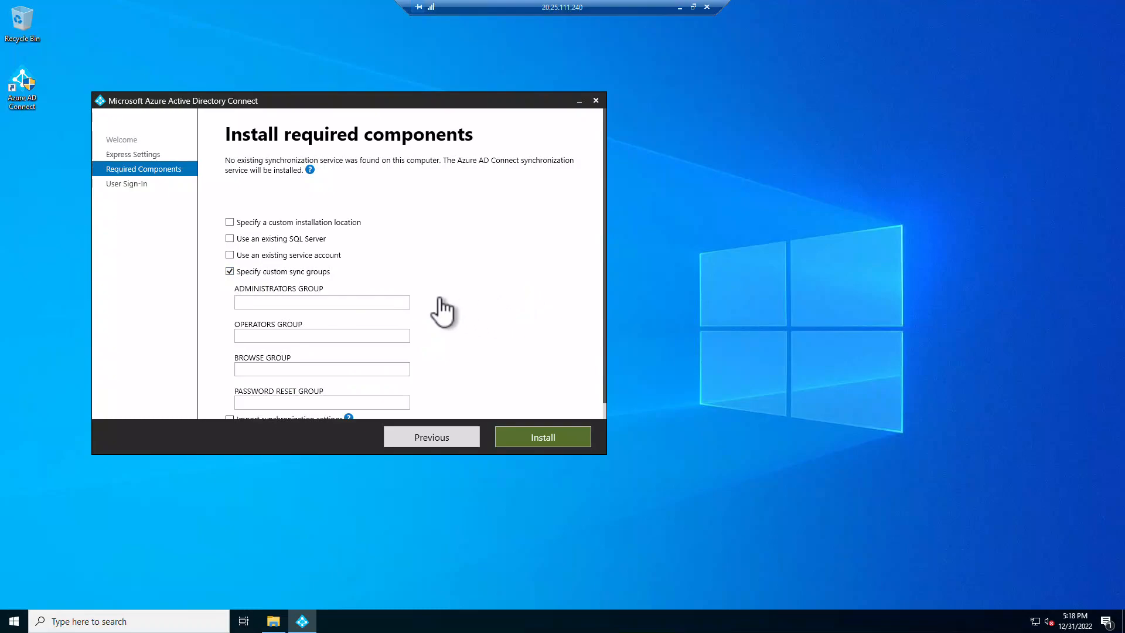
{"action": "left_click", "coordinate": [231, 271]}
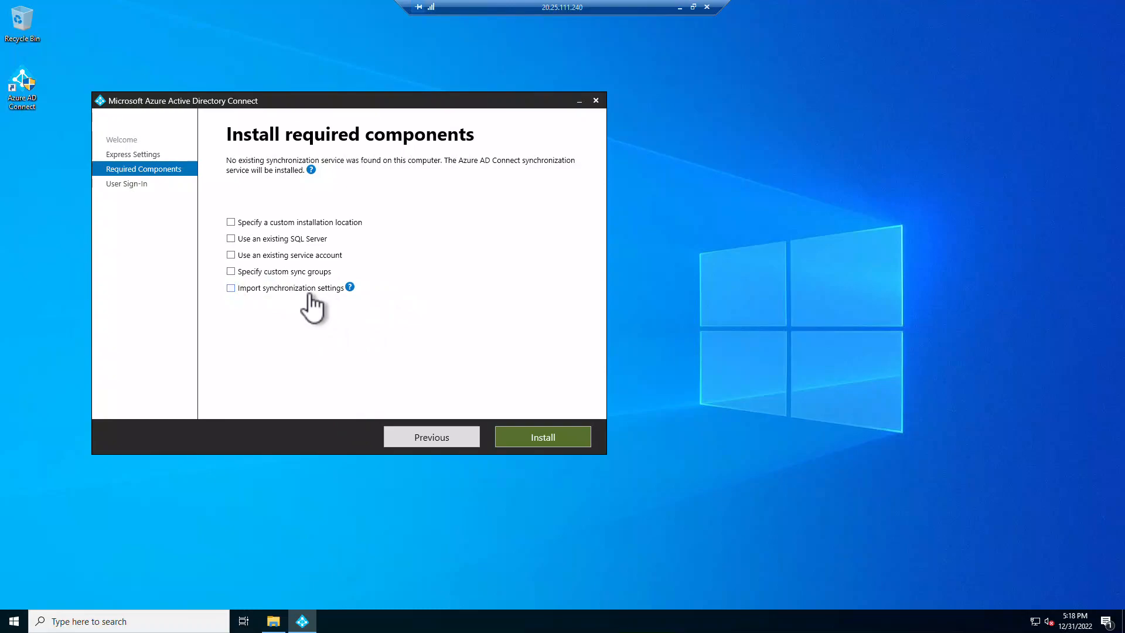
{"action": "left_click", "coordinate": [231, 288]}
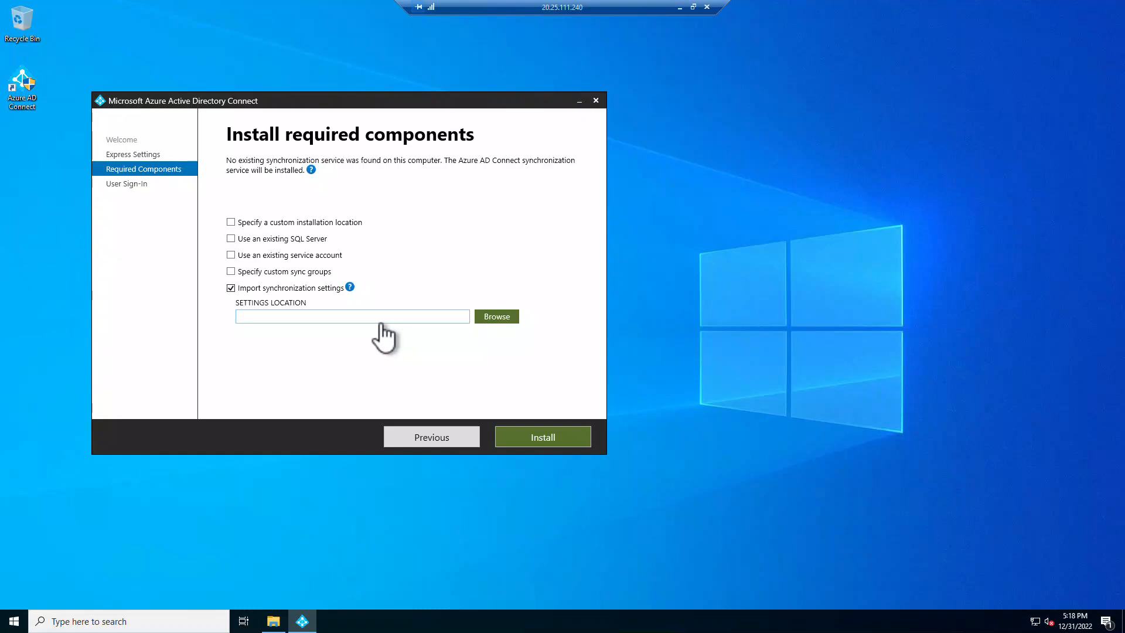
{"action": "left_click", "coordinate": [232, 288]}
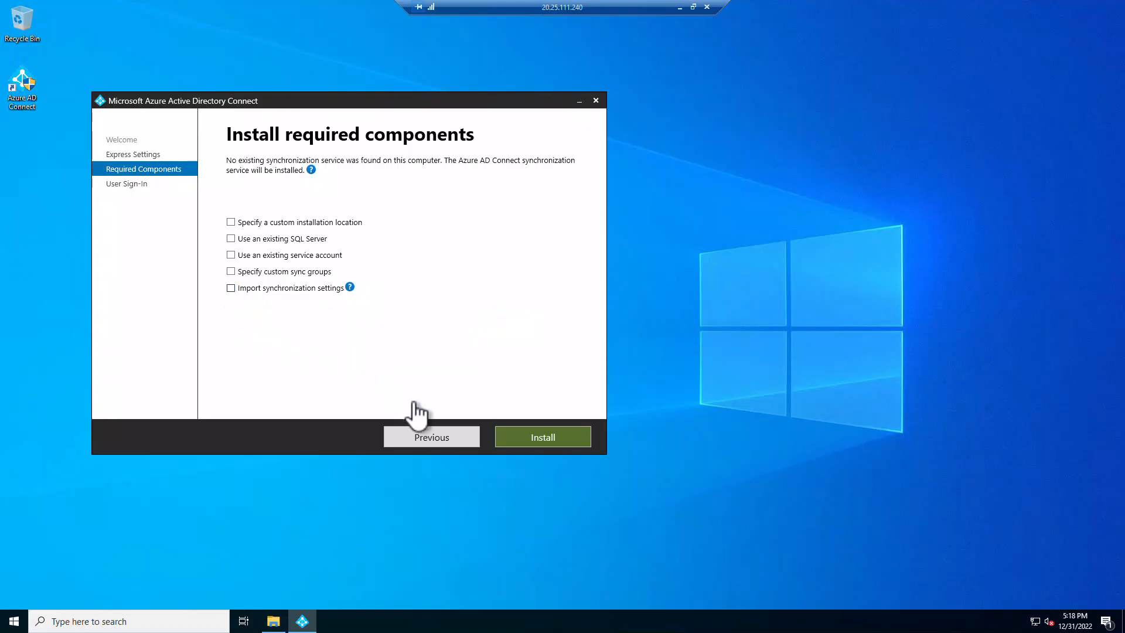
- Go back and install the required components with express settings
{"action": "left_click", "coordinate": [423, 441]}
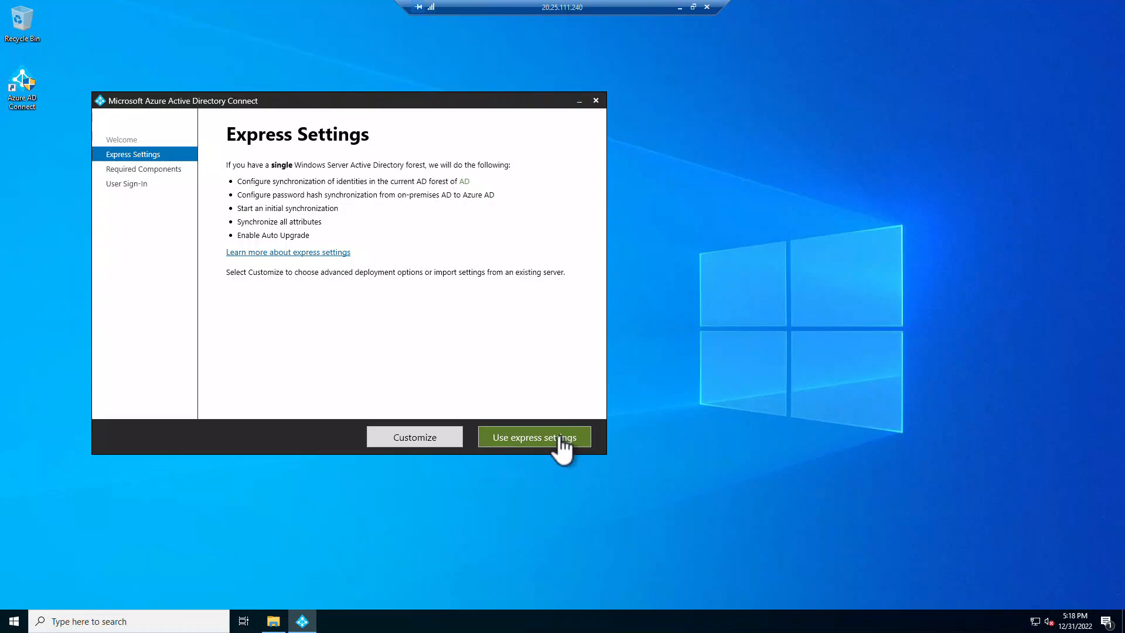
{"action": "left_click", "coordinate": [535, 441]}
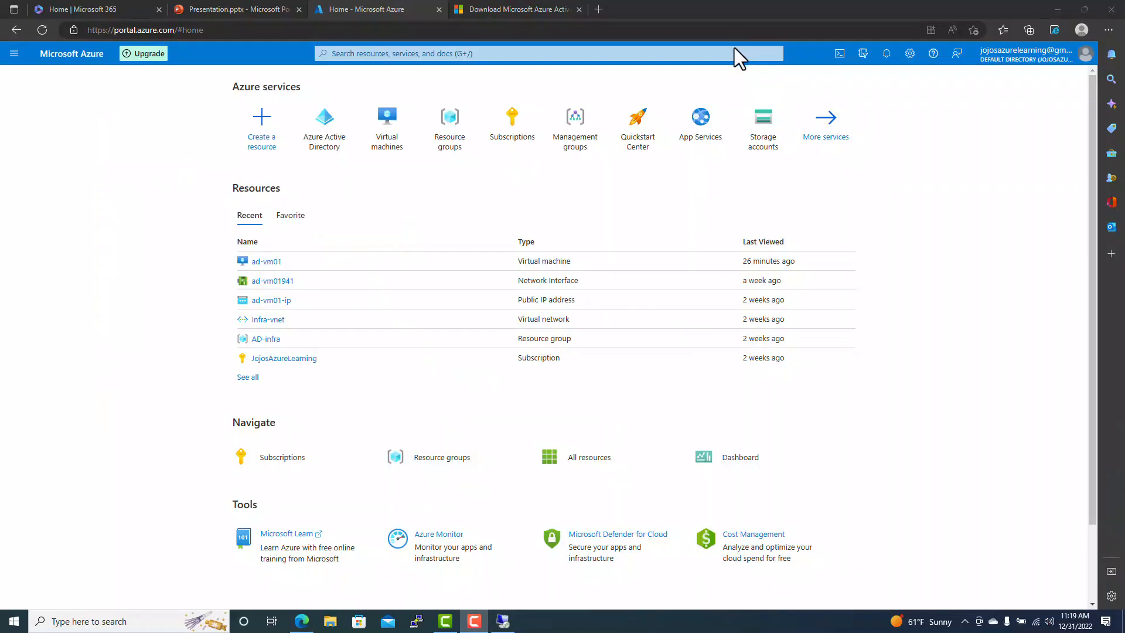
- Open the Default Directory's Users list, widen the User principal name column and start a new user
{"action": "left_click", "coordinate": [337, 150]}
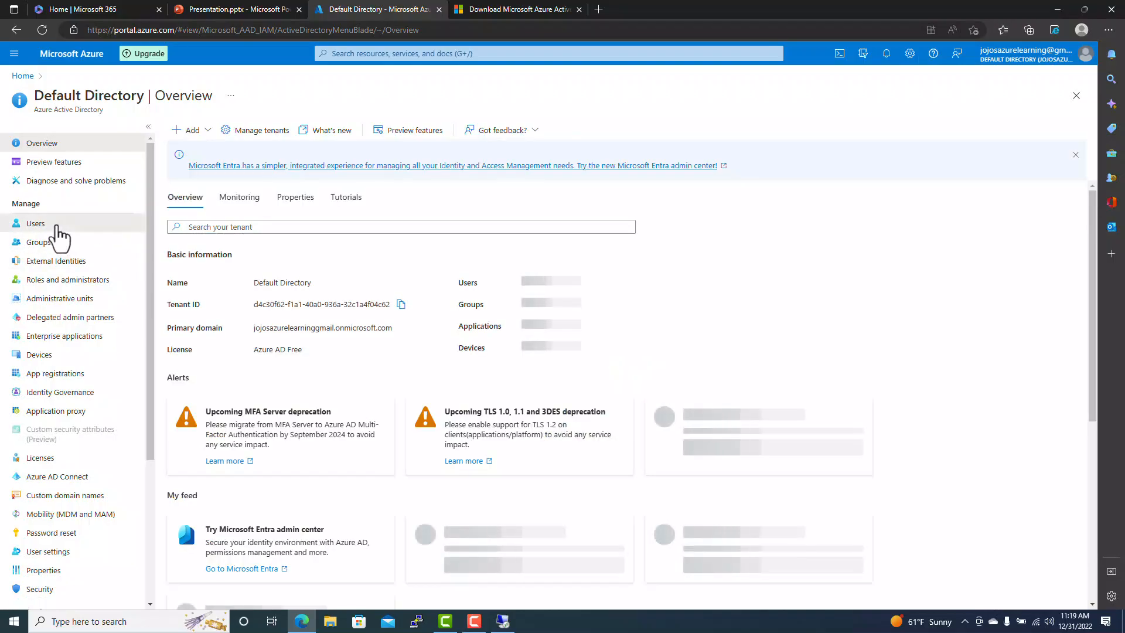
{"action": "left_click", "coordinate": [55, 226]}
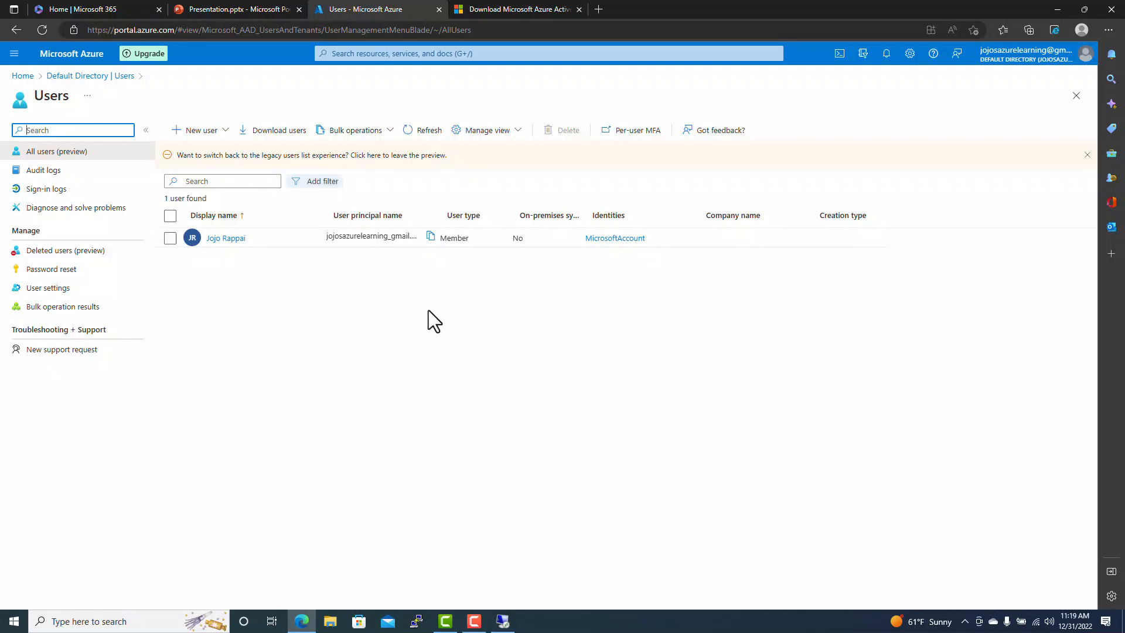
{"action": "left_click_drag", "start_coordinate": [440, 215], "coordinate": [633, 215]}
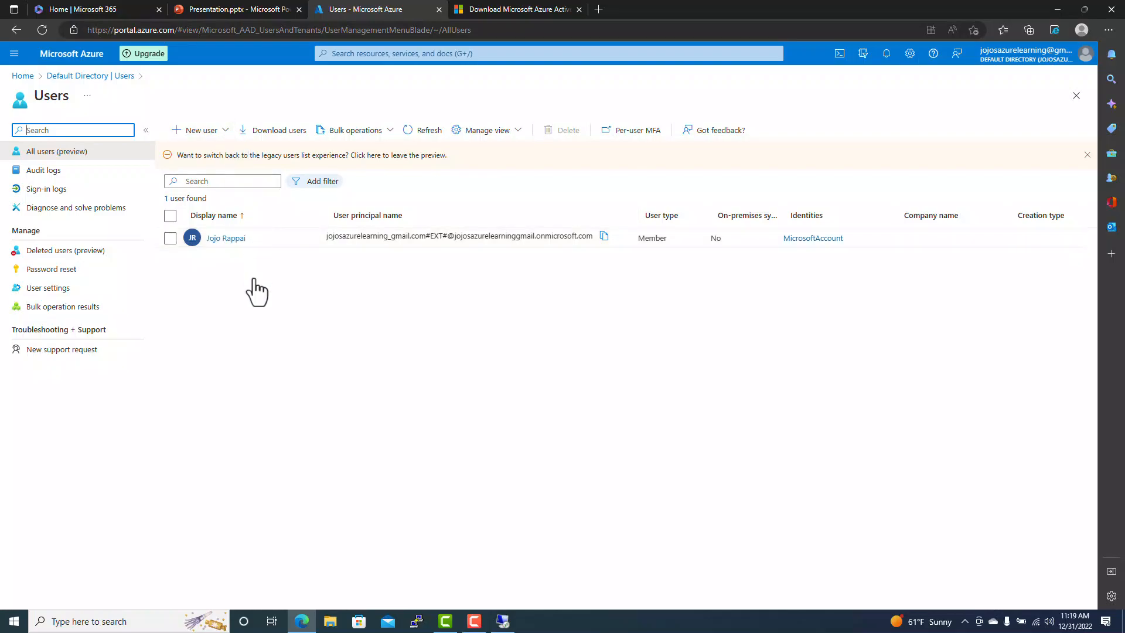
{"action": "left_click", "coordinate": [224, 131]}
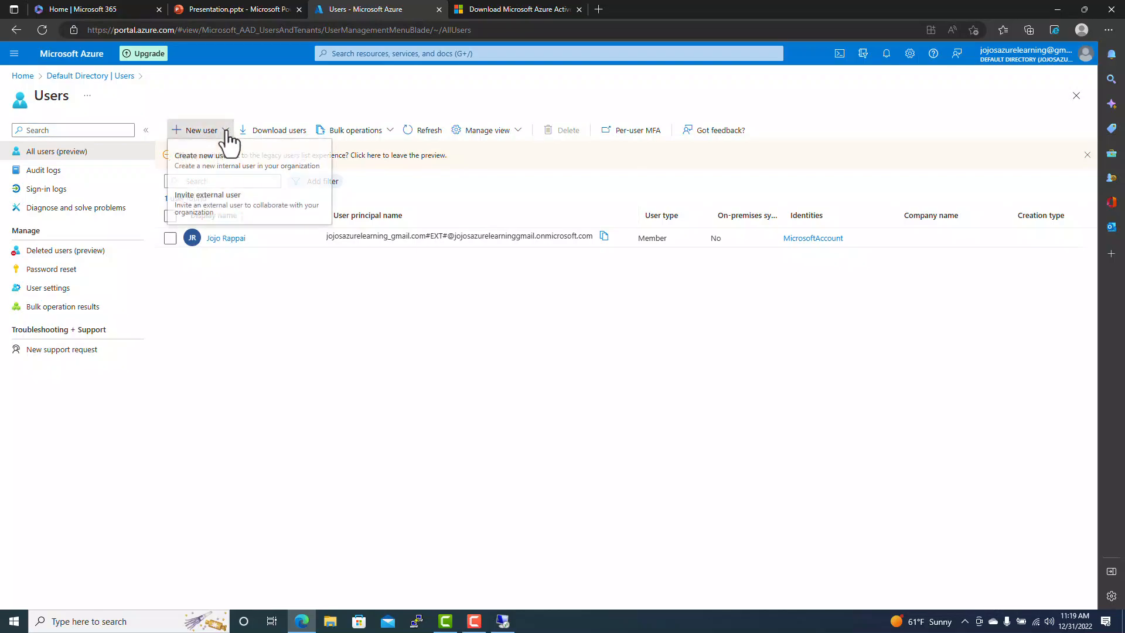
{"action": "left_click", "coordinate": [219, 163]}
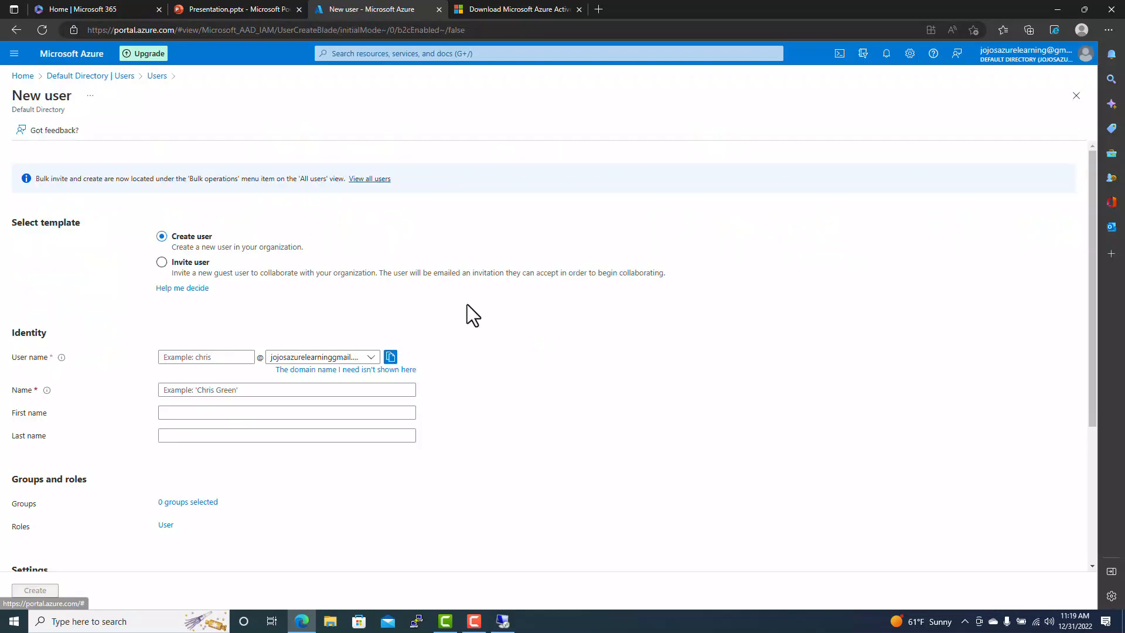
- Put the new user on the goodheartsservices.com domain and fill in its user name, display name and first name
{"action": "left_click", "coordinate": [371, 358]}
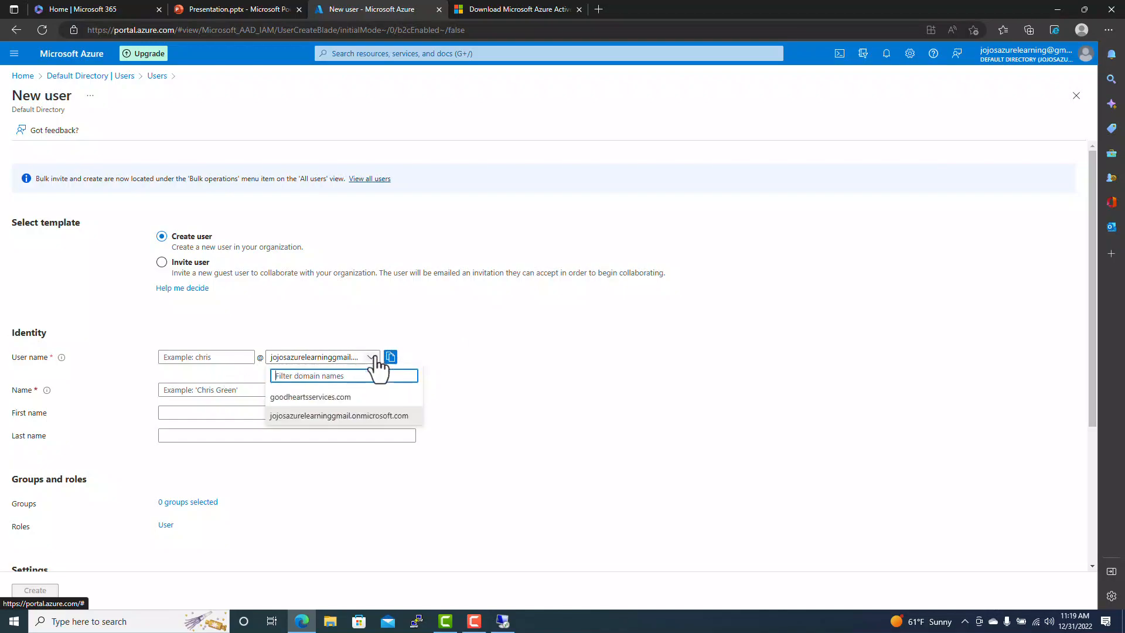
{"action": "left_click", "coordinate": [346, 398]}
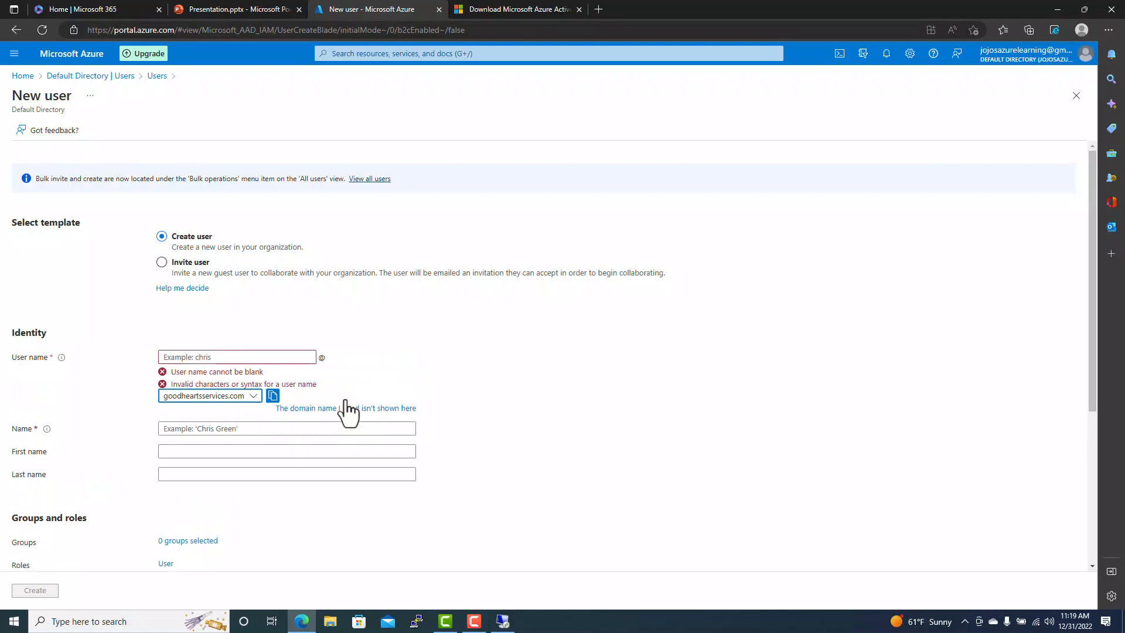
{"action": "left_click", "coordinate": [238, 354]}
{"action": "type", "text": "ga"}
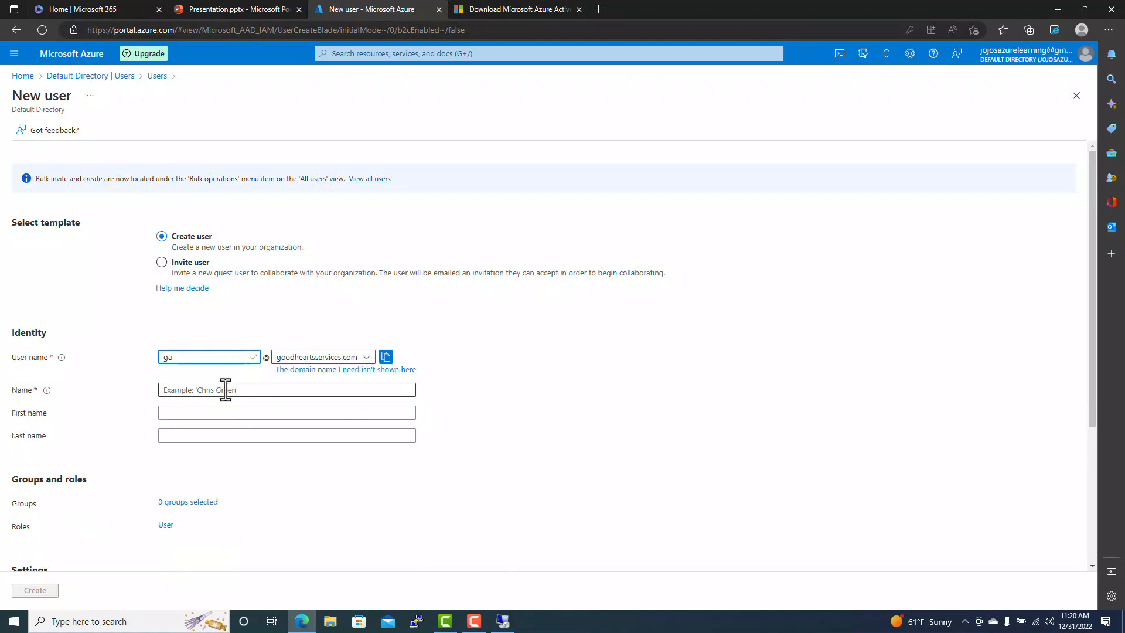
{"action": "left_click", "coordinate": [251, 389]}
{"action": "type", "text": "ga"}
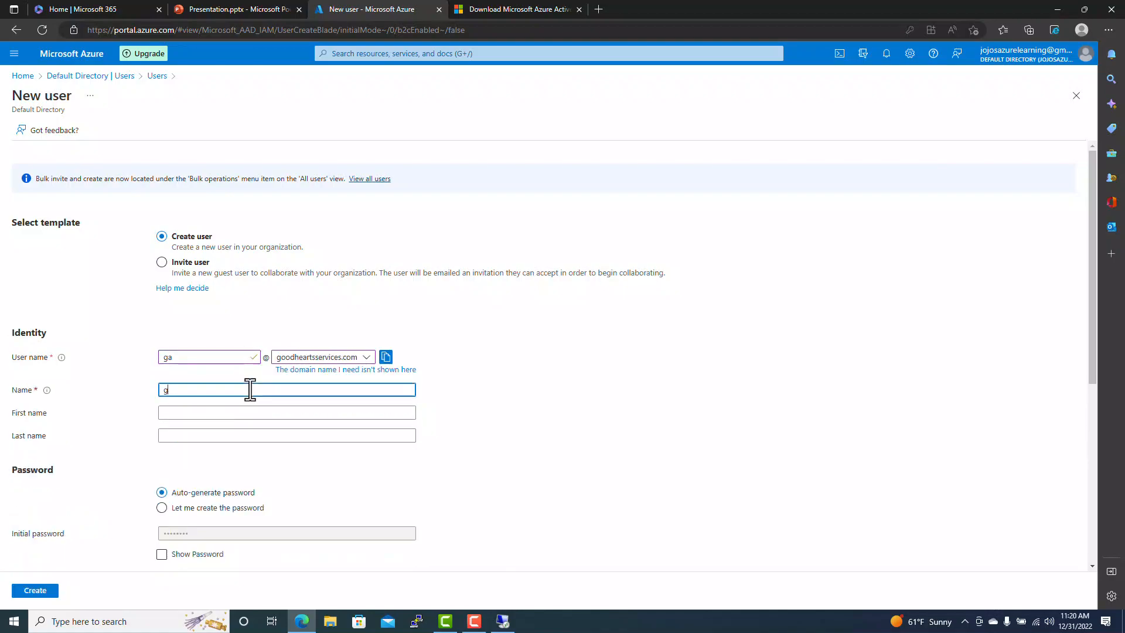
{"action": "left_click", "coordinate": [220, 413]}
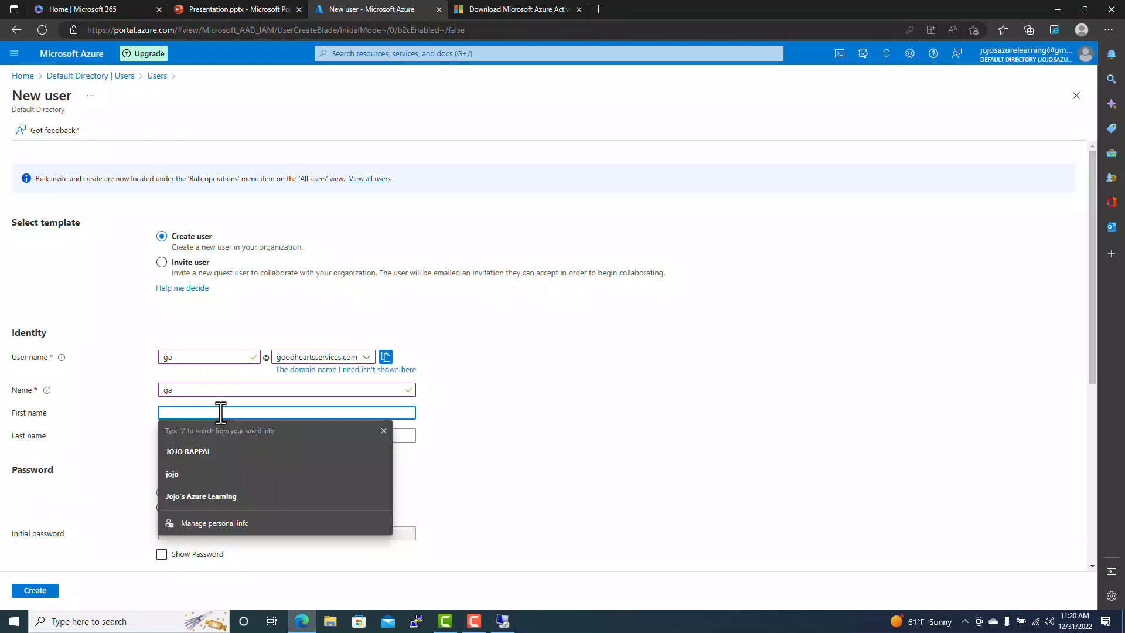
{"action": "type", "text": "adm"}
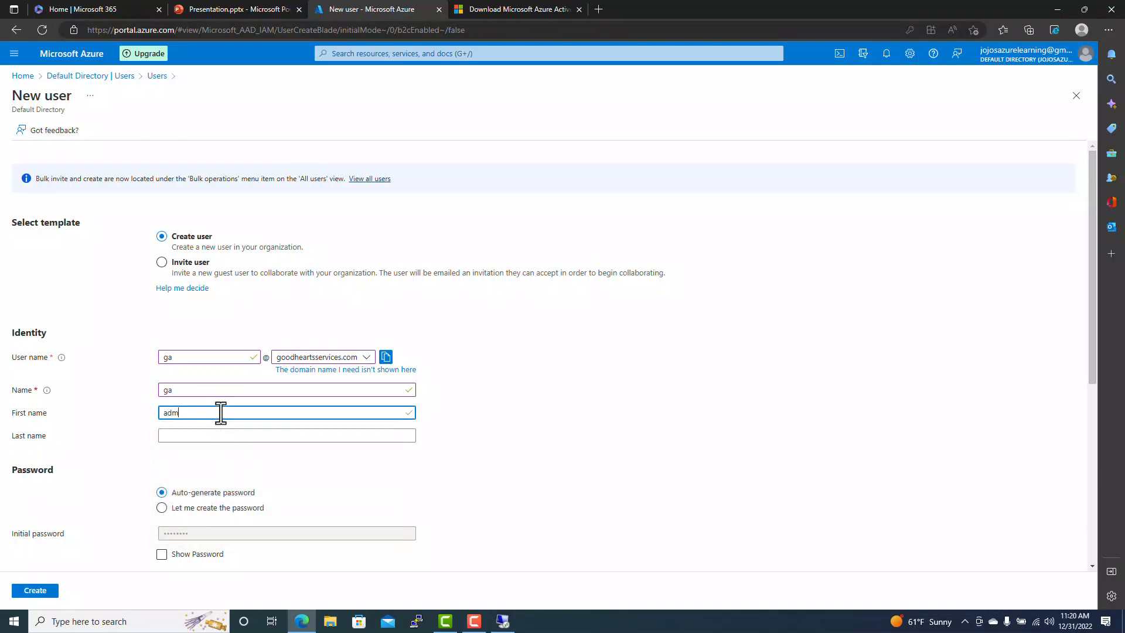
{"action": "type", "text": "in"}
- Give the user a self-chosen initial password, create it, and refresh the Users list
{"action": "left_click", "coordinate": [162, 507]}
{"action": "left_click", "coordinate": [214, 532]}
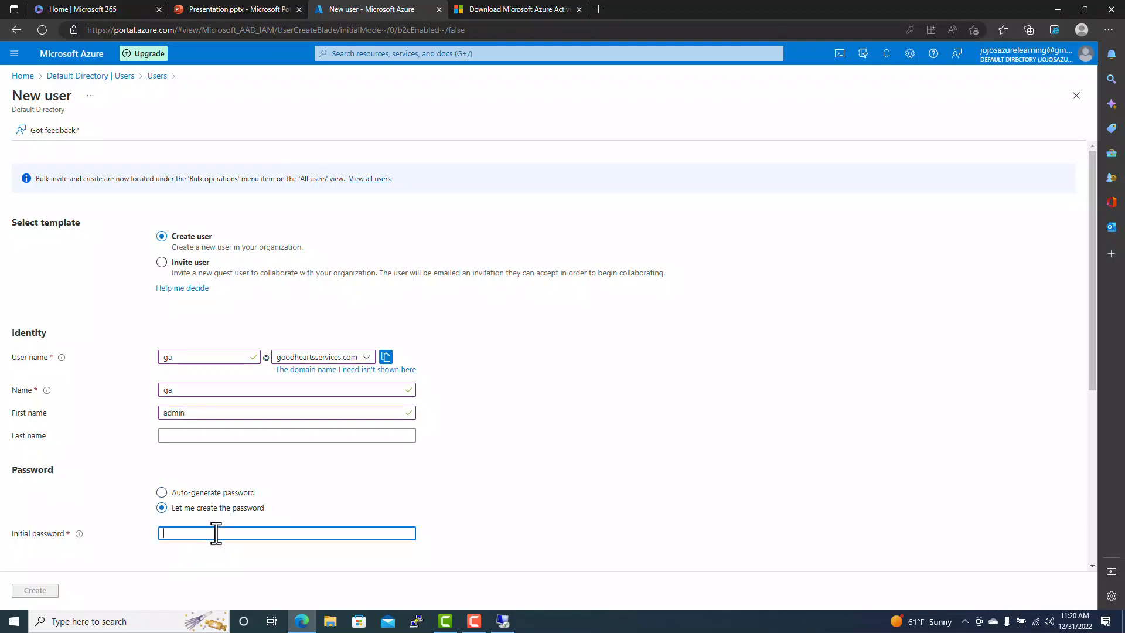
{"action": "type", "text": "••••••••••"}
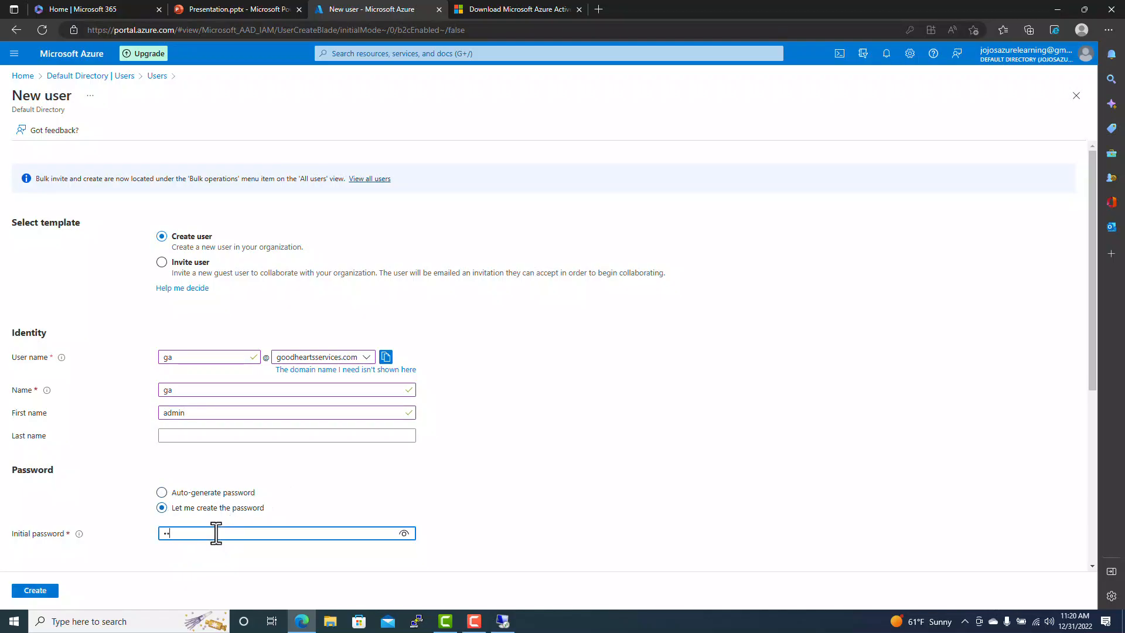
{"action": "type", "text": "•••••"}
{"action": "left_click", "coordinate": [37, 591]}
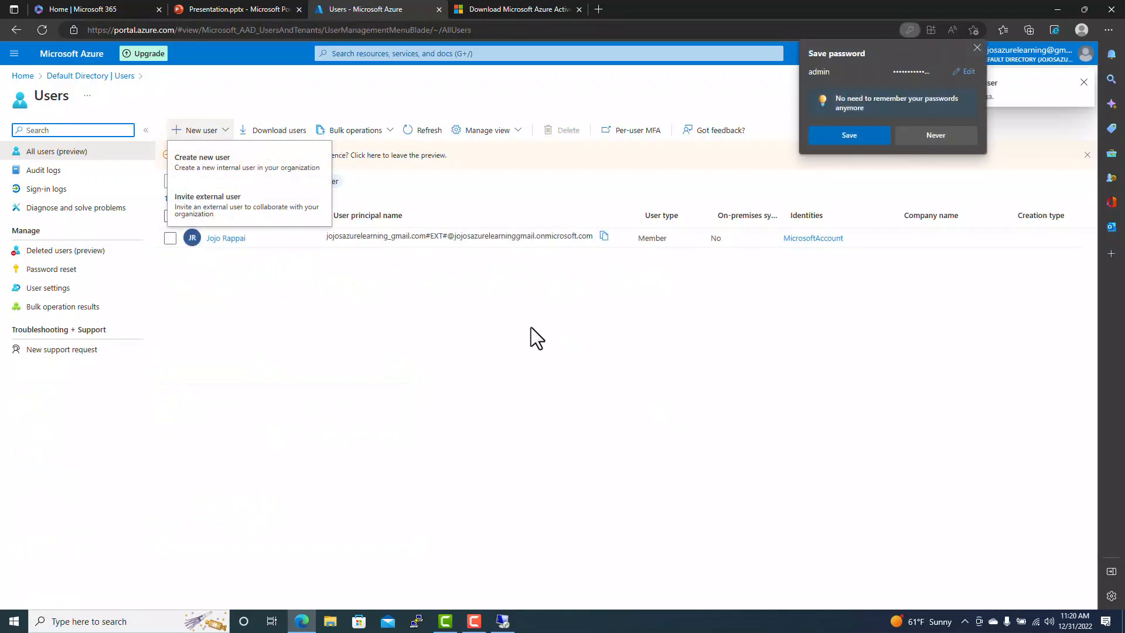
{"action": "left_click", "coordinate": [977, 46]}
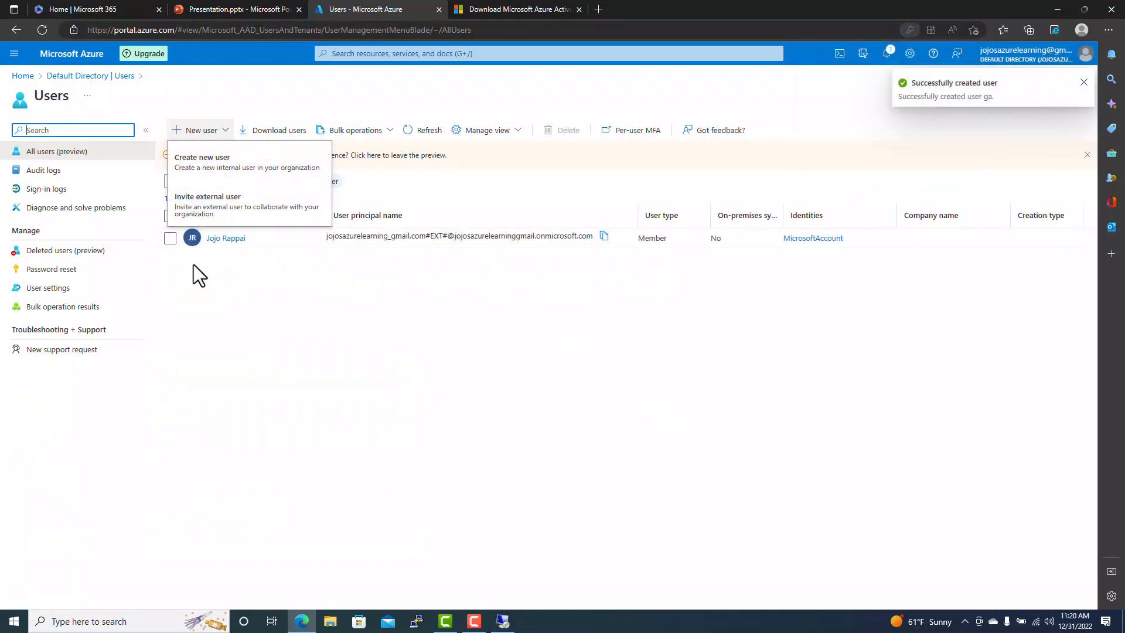
{"action": "left_click", "coordinate": [397, 380]}
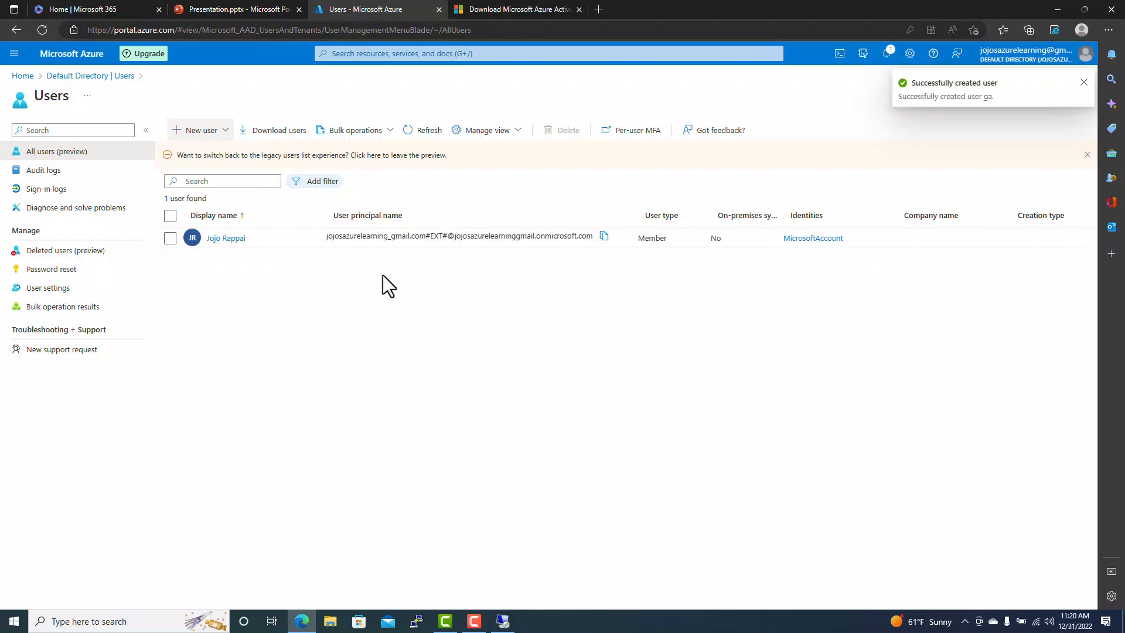
{"action": "left_click", "coordinate": [423, 132]}
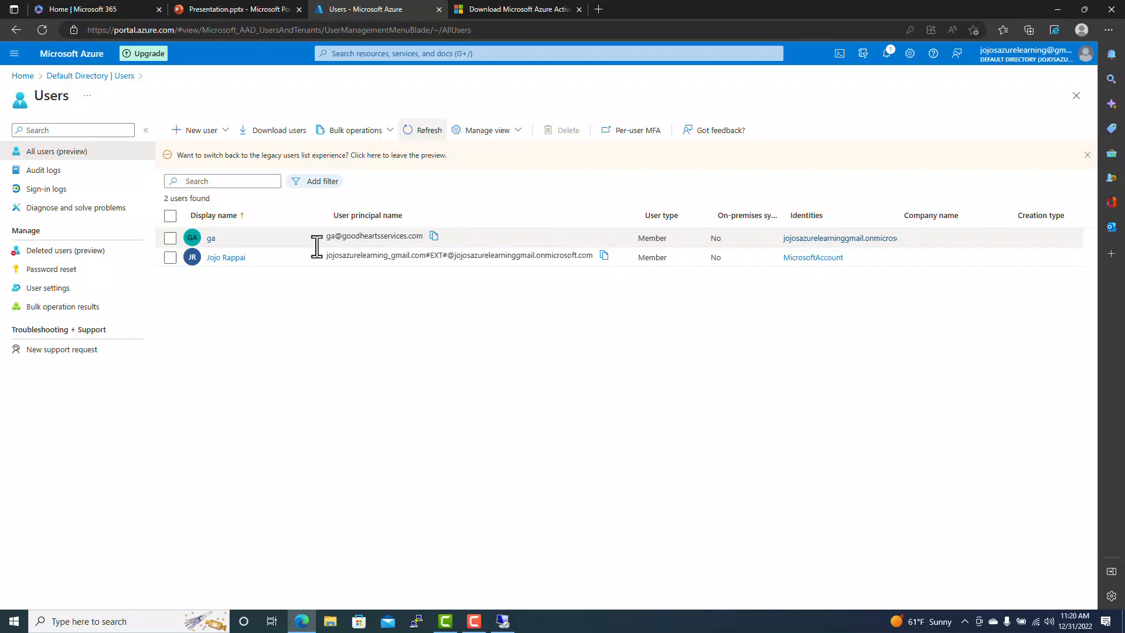
- Assign the Global Administrator role to the new user and refresh its Assigned roles list
{"action": "left_click", "coordinate": [209, 238]}
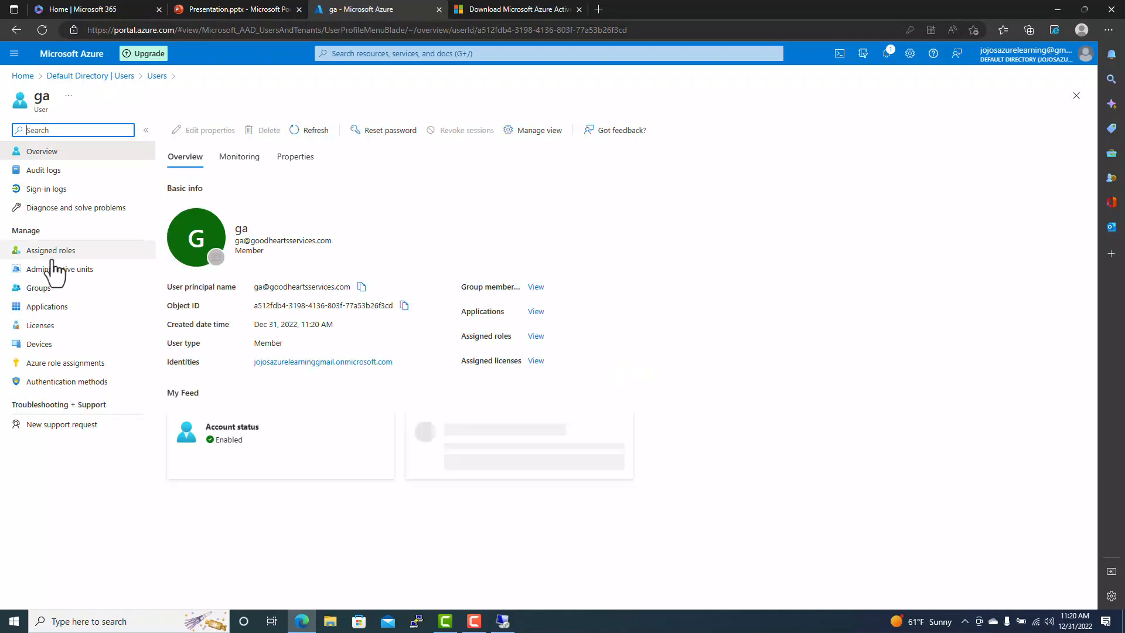
{"action": "left_click", "coordinate": [48, 252]}
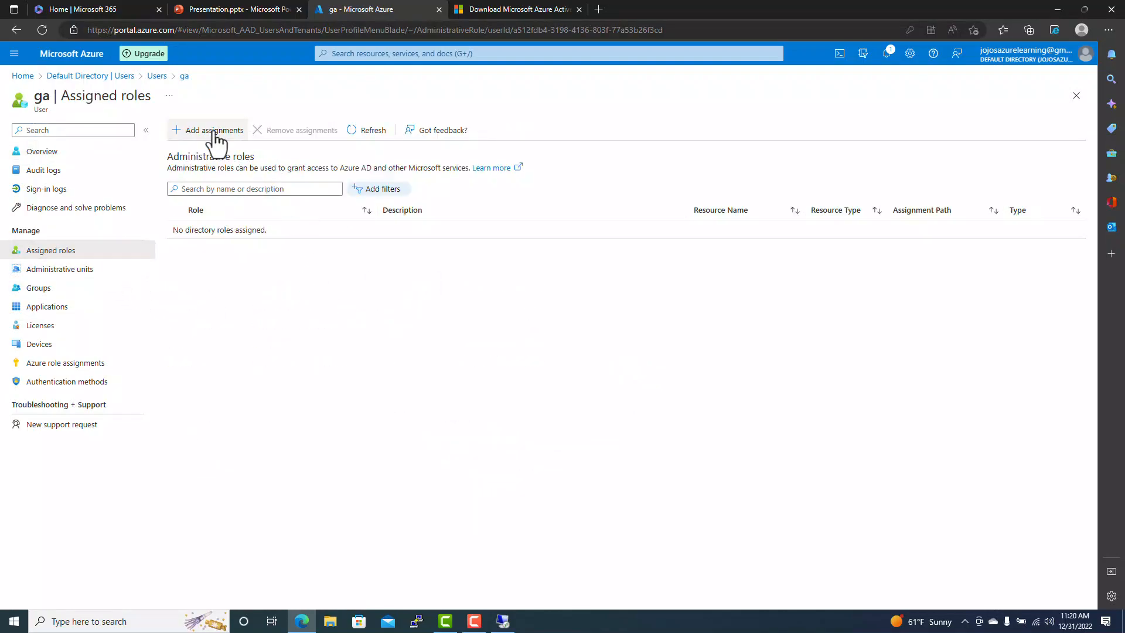
{"action": "left_click", "coordinate": [175, 134]}
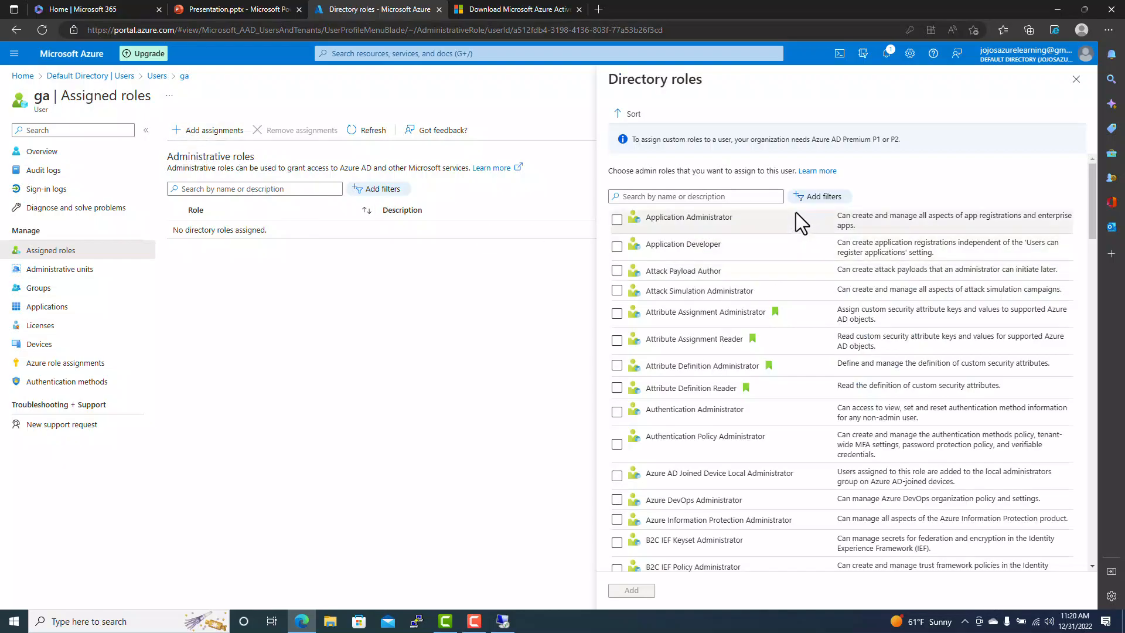
{"action": "left_click", "coordinate": [665, 196]}
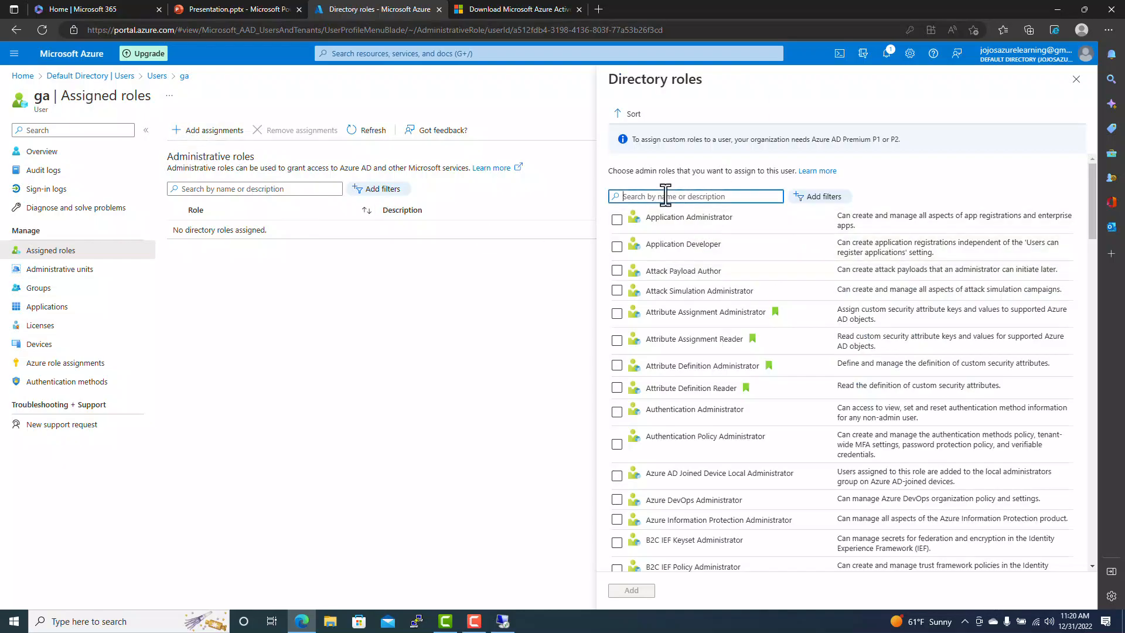
{"action": "type", "text": "global"}
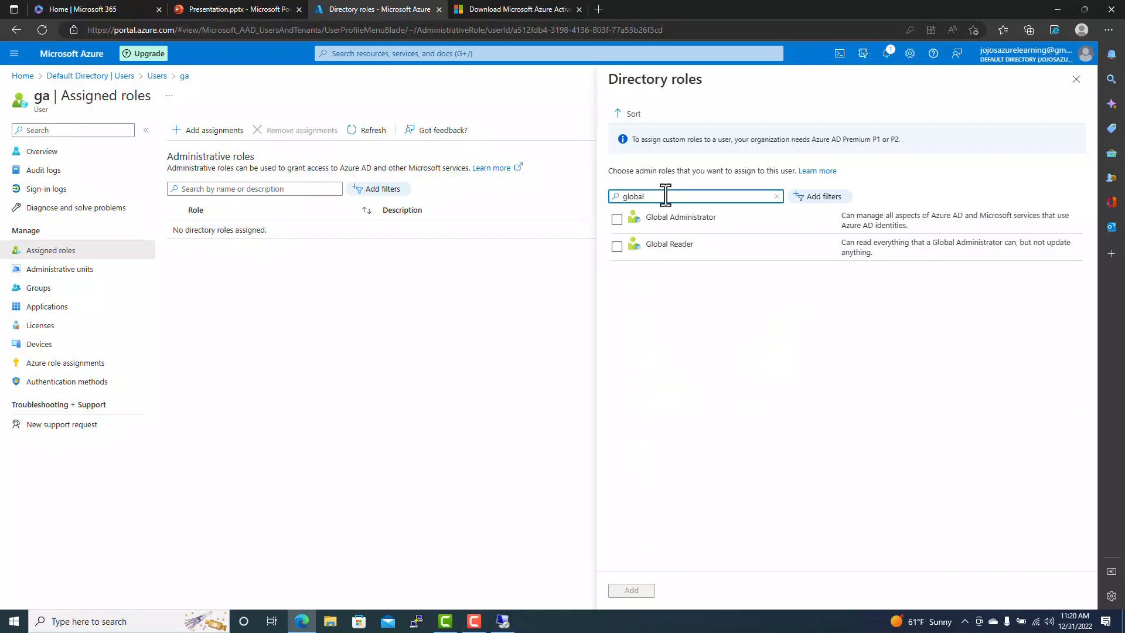
{"action": "left_click", "coordinate": [617, 220]}
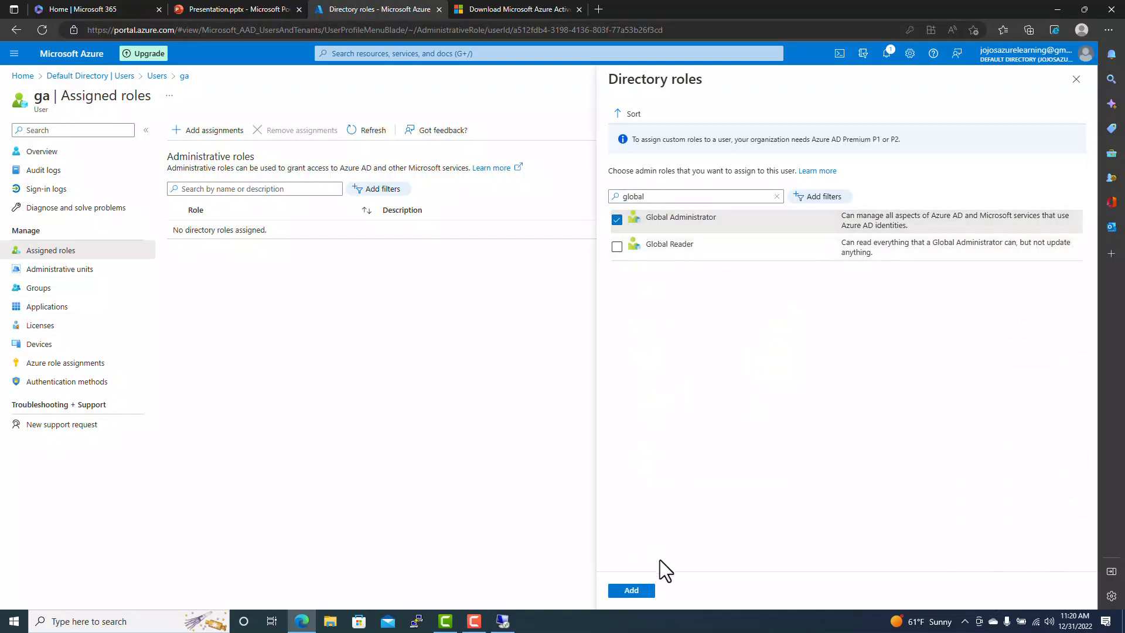
{"action": "left_click", "coordinate": [630, 590]}
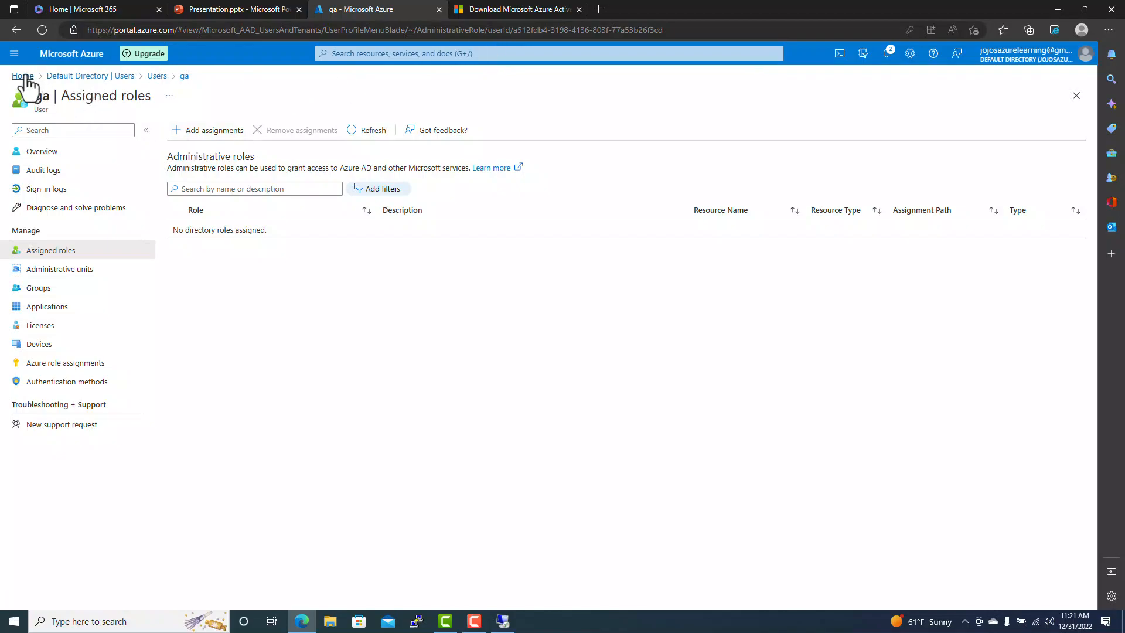
{"action": "left_click", "coordinate": [369, 133]}
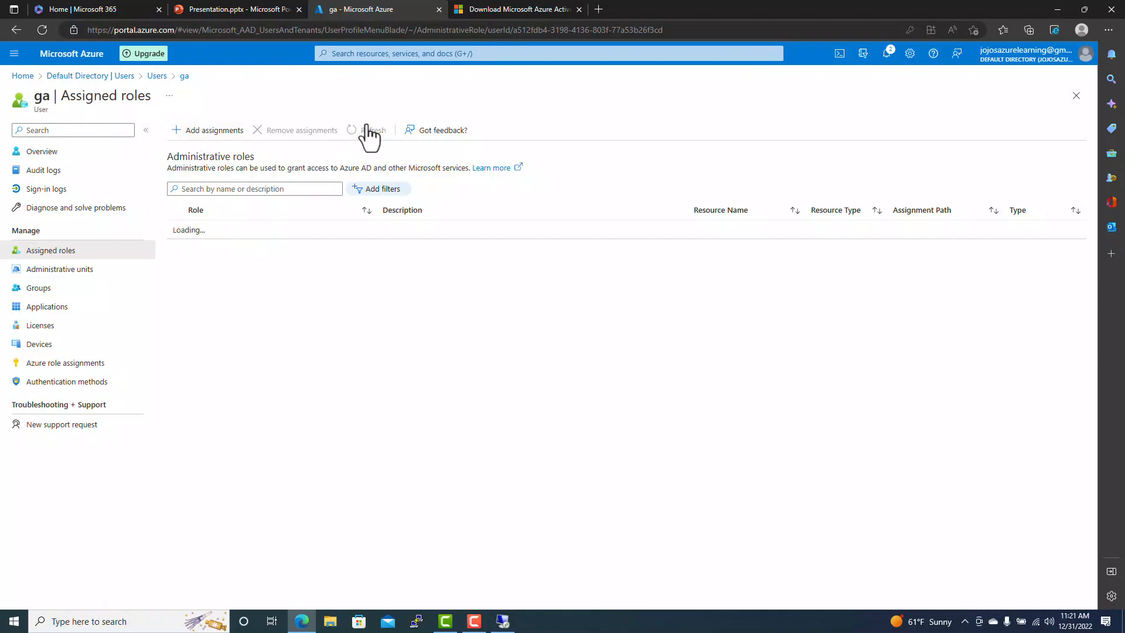
{"action": "left_click", "coordinate": [372, 139]}
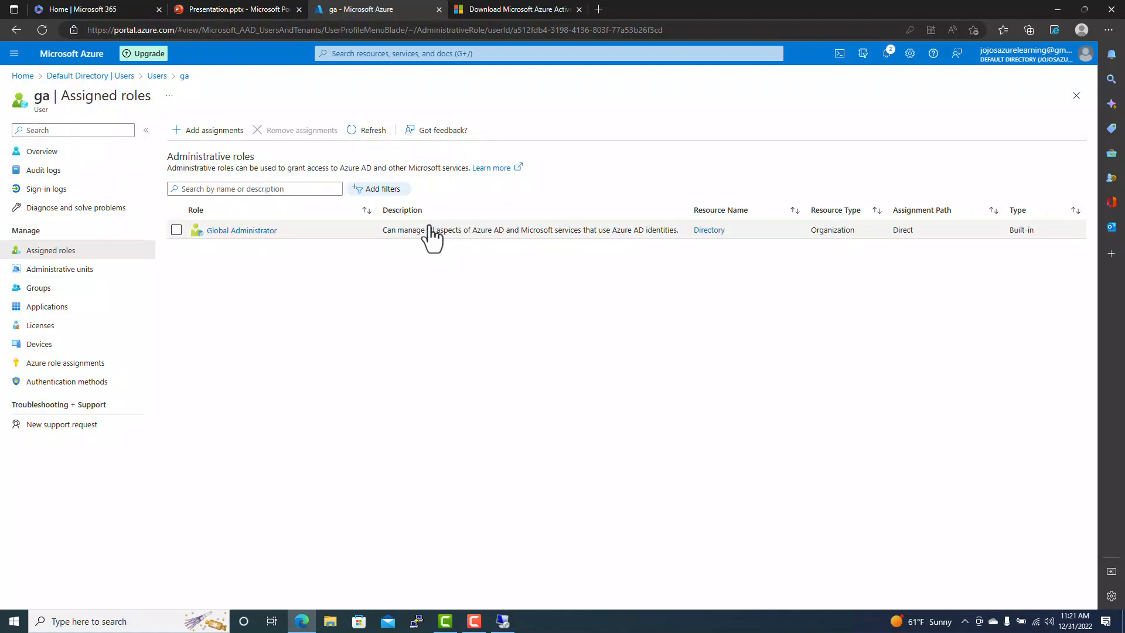
- On Connect to Azure AD, enter the global admin's username and password and submit them
{"action": "left_click", "coordinate": [24, 75]}
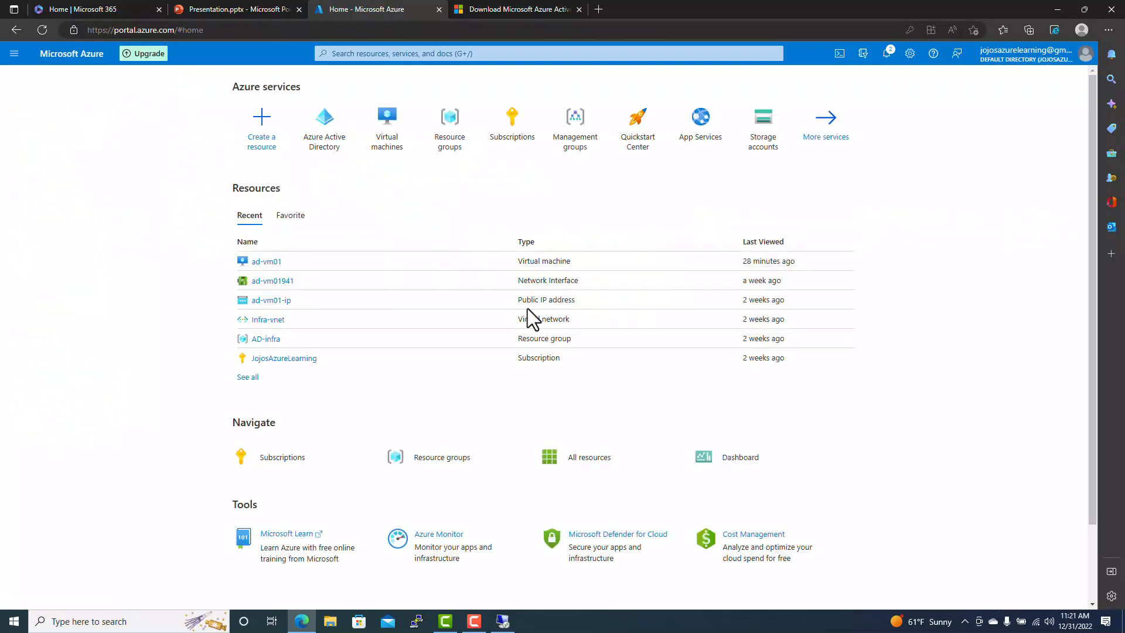
{"action": "left_click", "coordinate": [502, 621]}
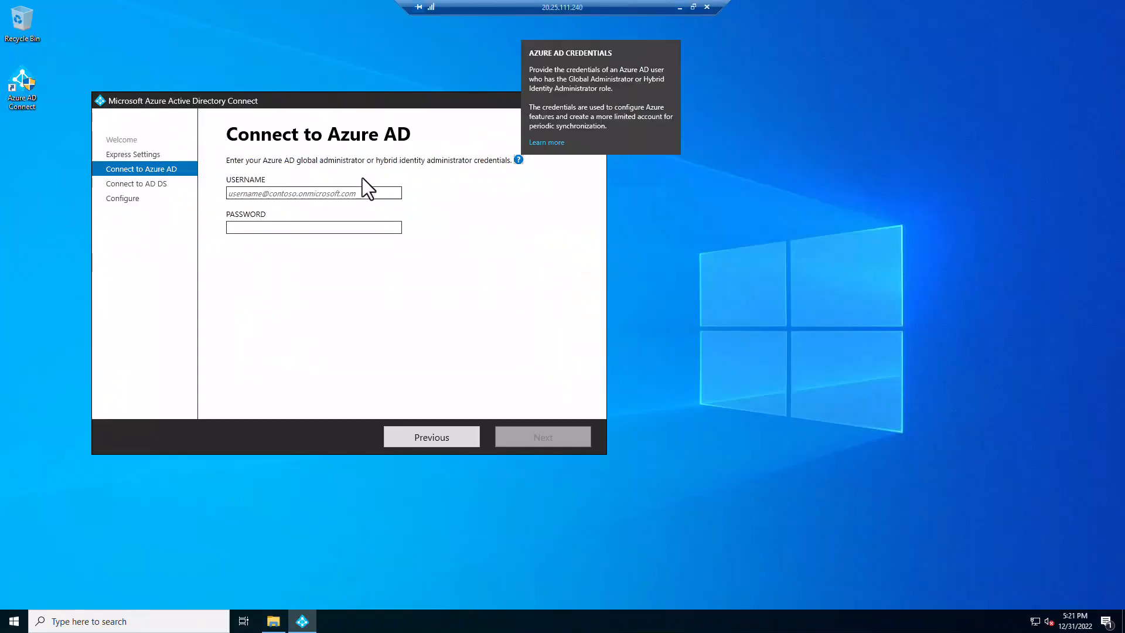
{"action": "left_click", "coordinate": [339, 193]}
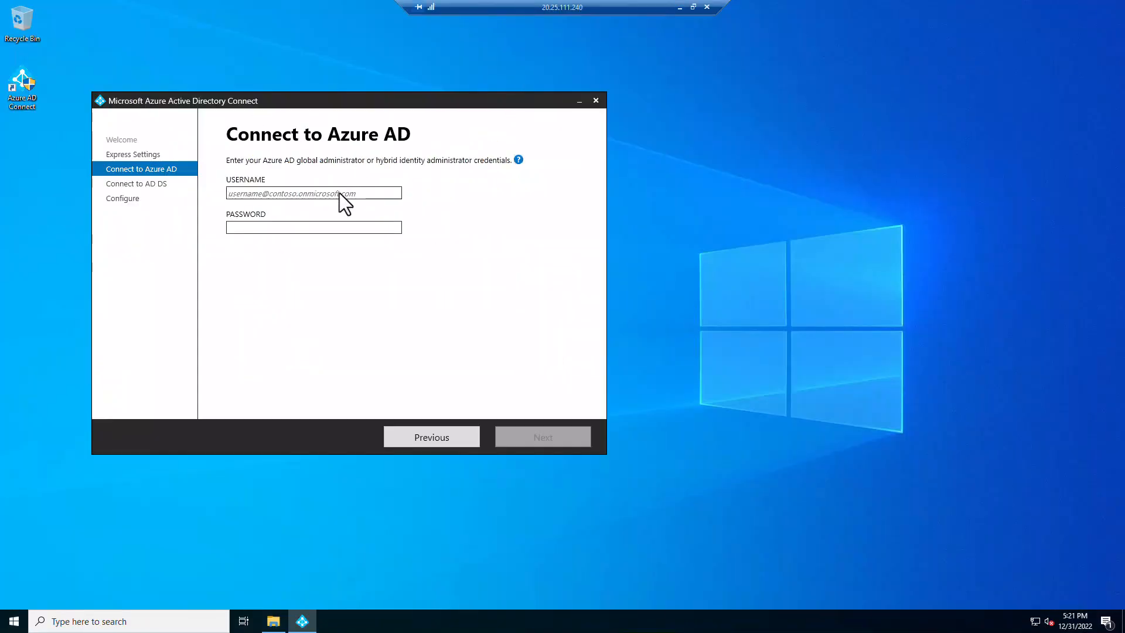
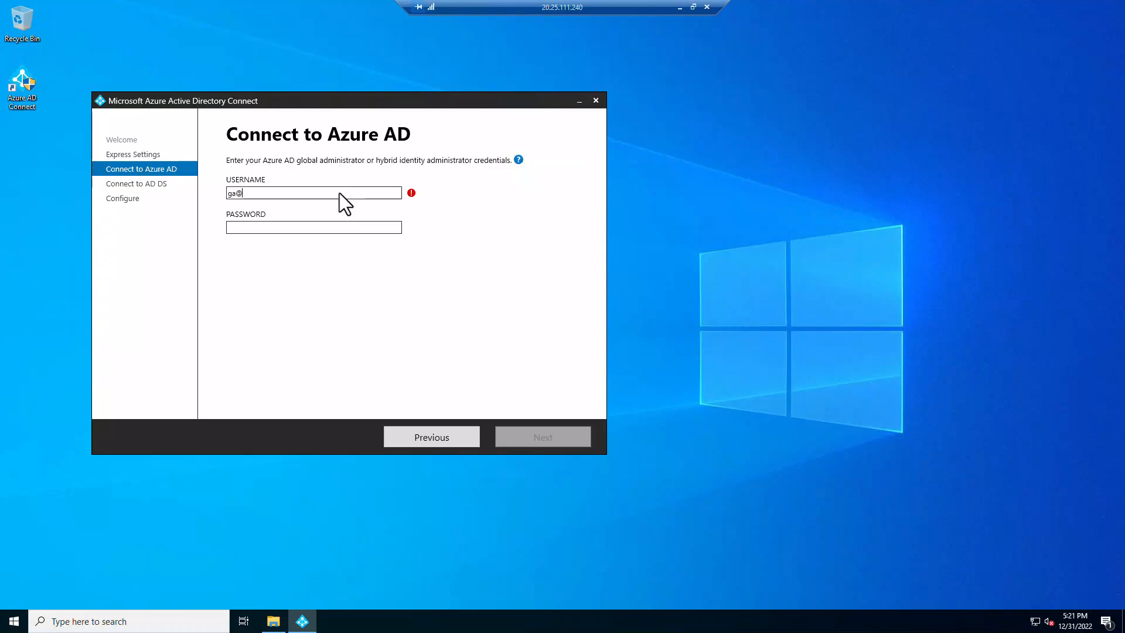
{"action": "left_click", "coordinate": [297, 226]}
{"action": "type", "text": "*********"}
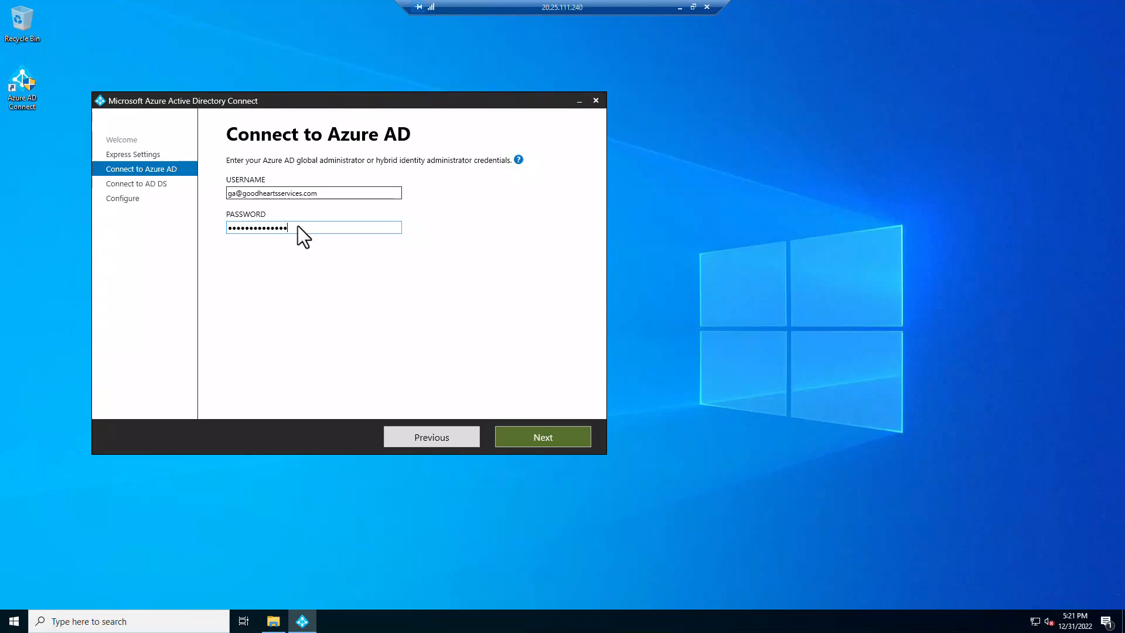
{"action": "key", "text": "Return"}
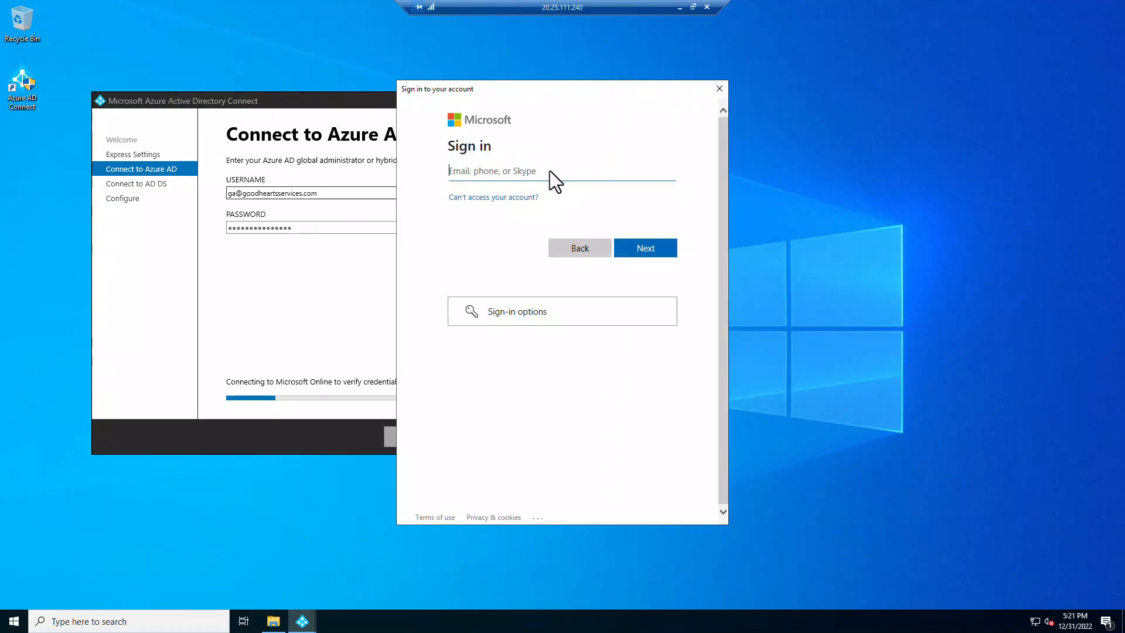
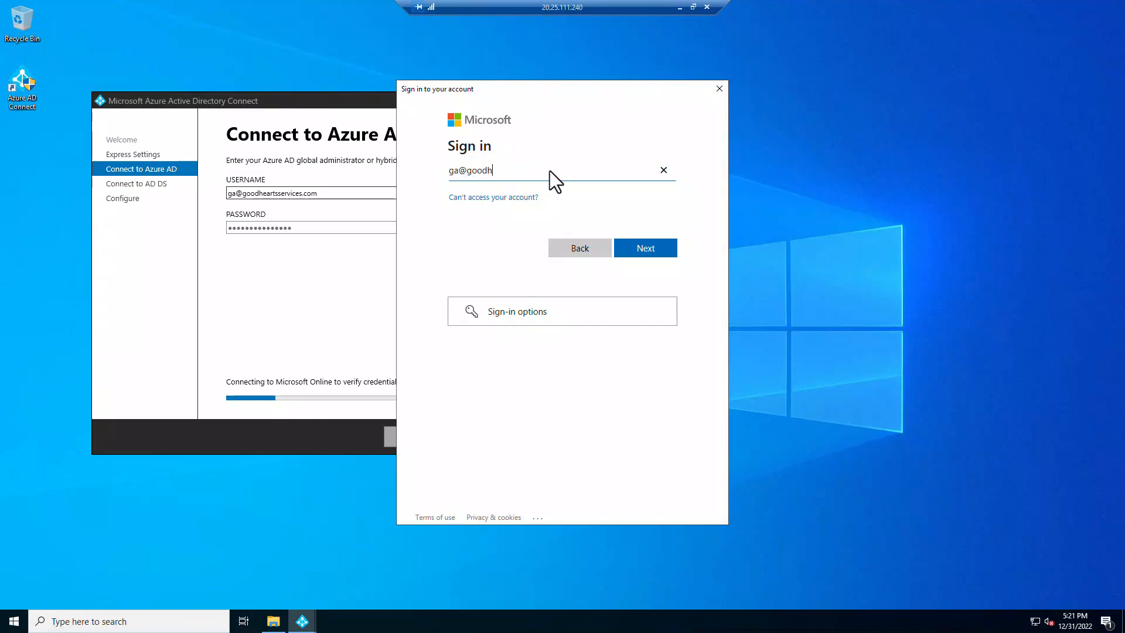
- Sign in to the Microsoft popup with the administrator's e-mail and current password
{"action": "left_click", "coordinate": [641, 249]}
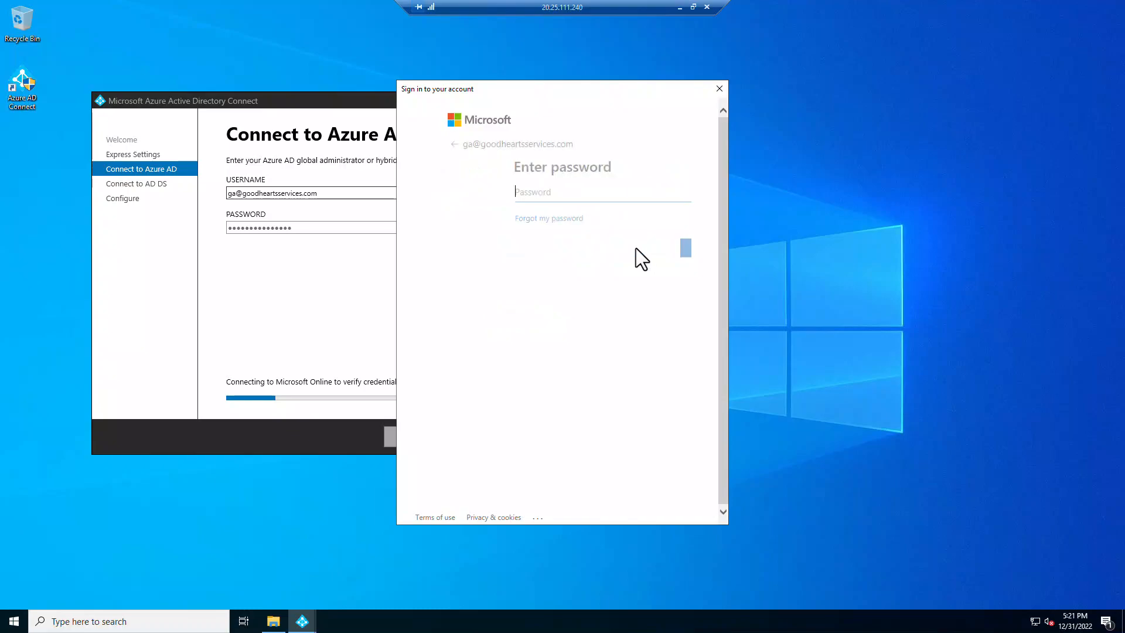
{"action": "type", "text": "********"}
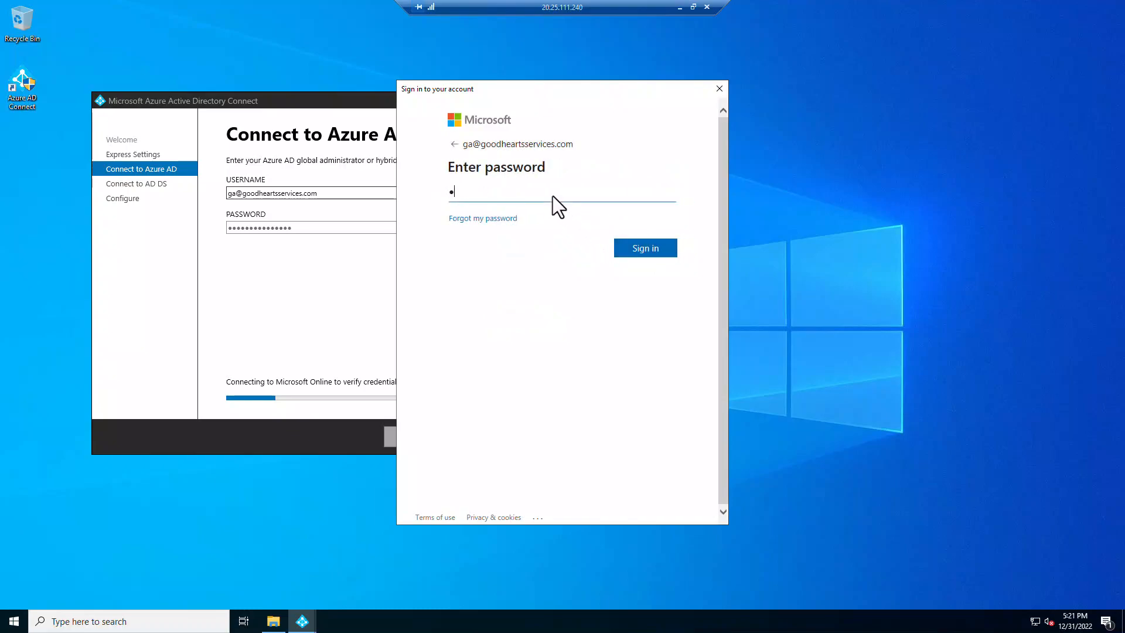
{"action": "type", "text": "*****"}
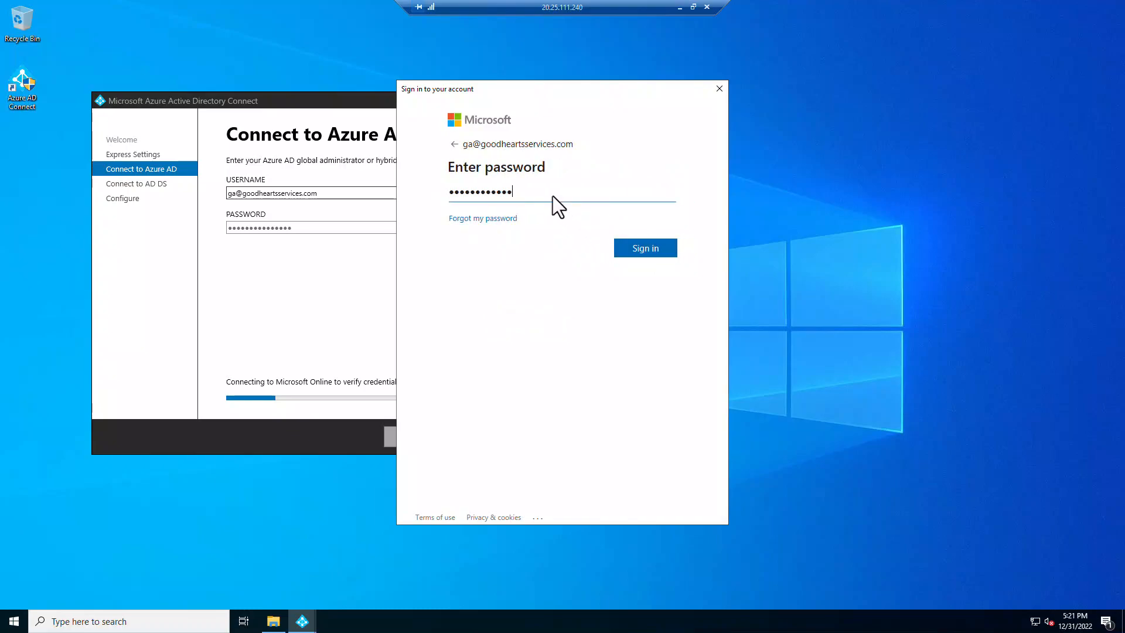
{"action": "key", "text": "Return"}
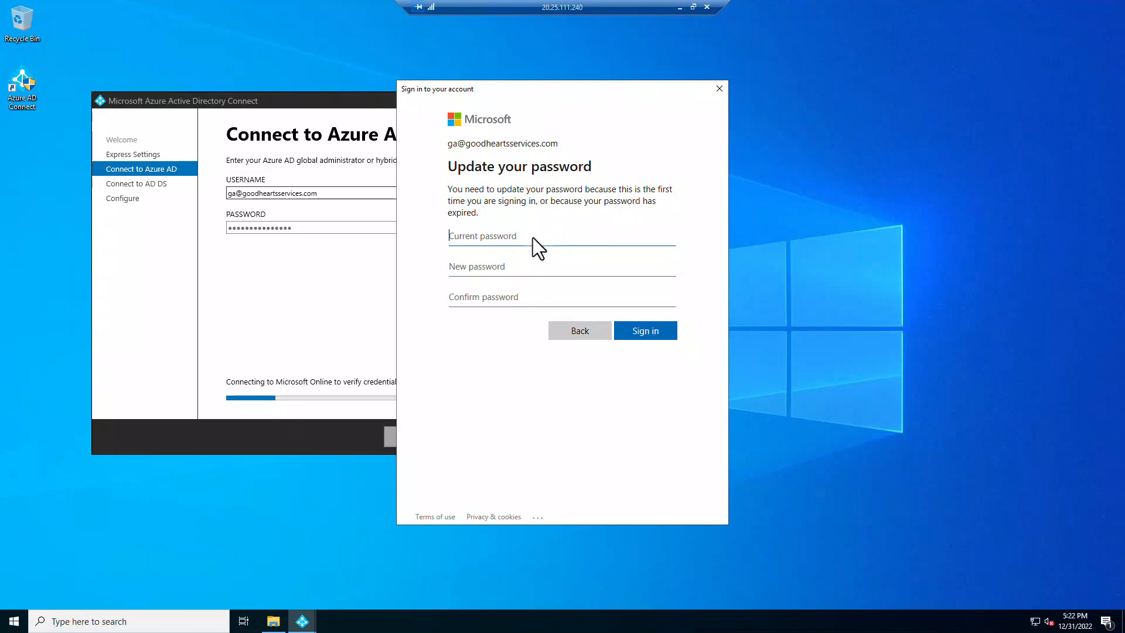
- Replace the first-use password with a new one and continue past the account protection notice
{"action": "type", "text": "•••••••••••••••••••••"}
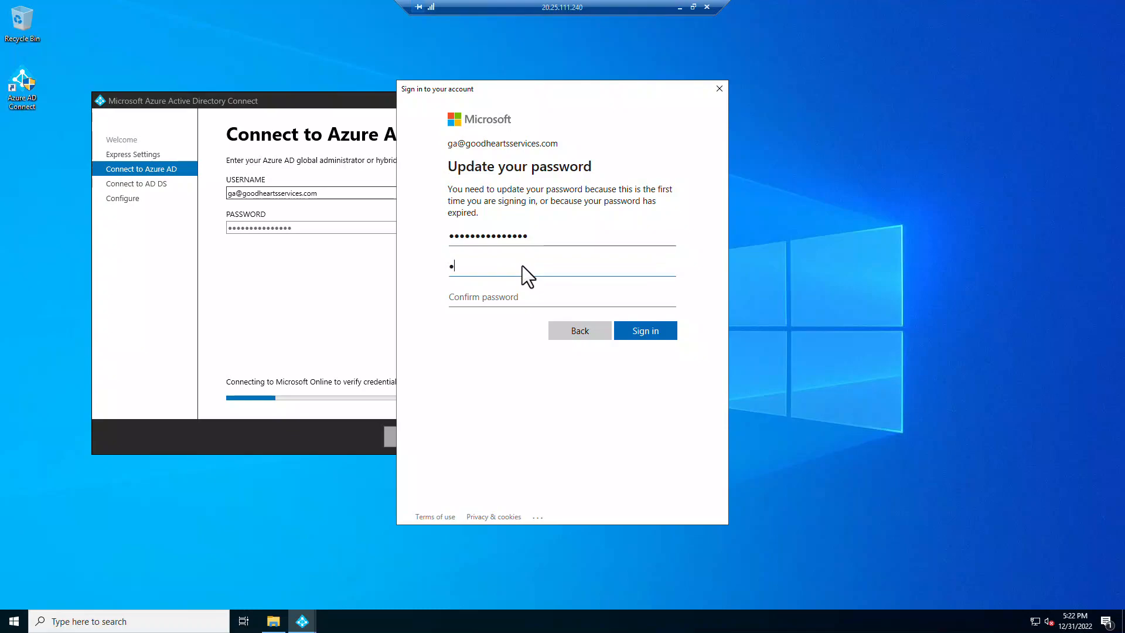
{"action": "type", "text": "••••"}
{"action": "left_click", "coordinate": [501, 302]}
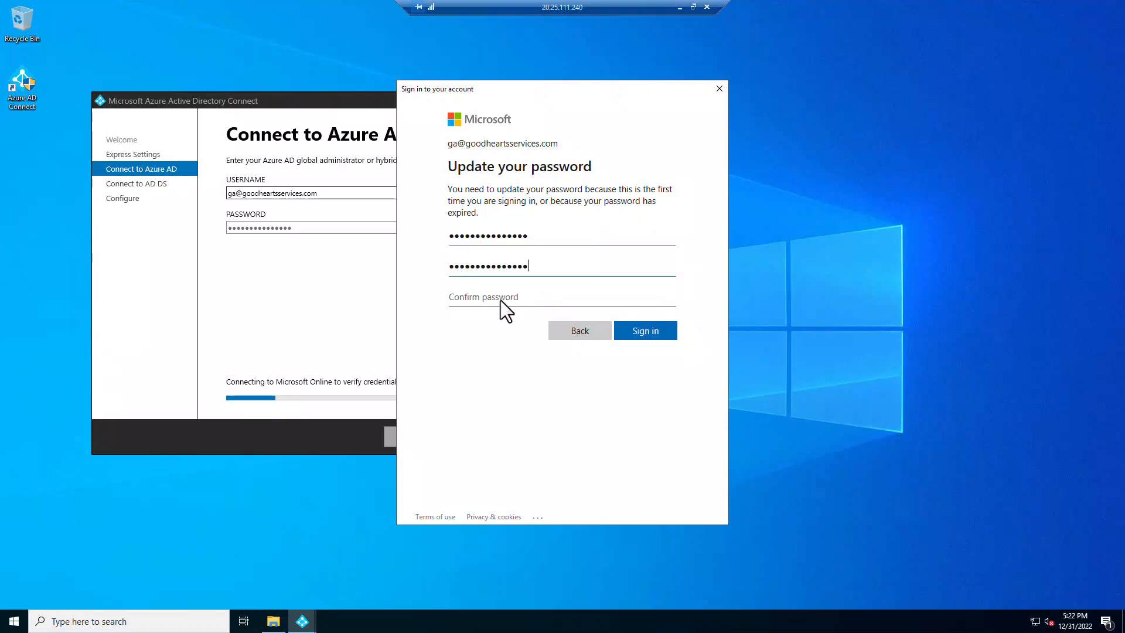
{"action": "type", "text": "•••"}
{"action": "left_click", "coordinate": [647, 326]}
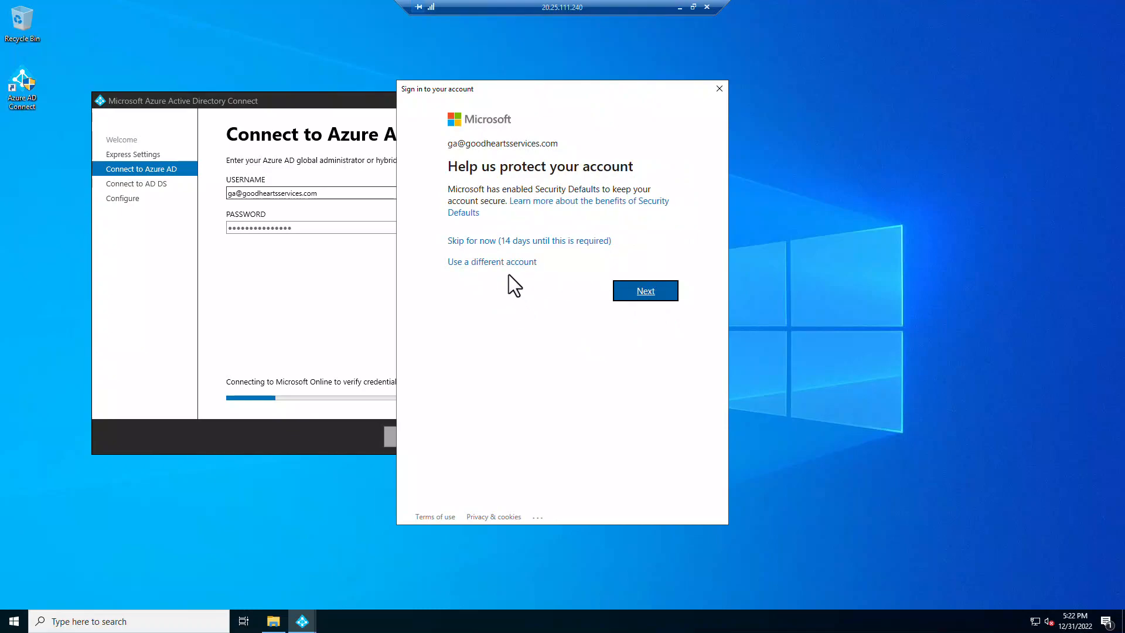
{"action": "left_click", "coordinate": [649, 291]}
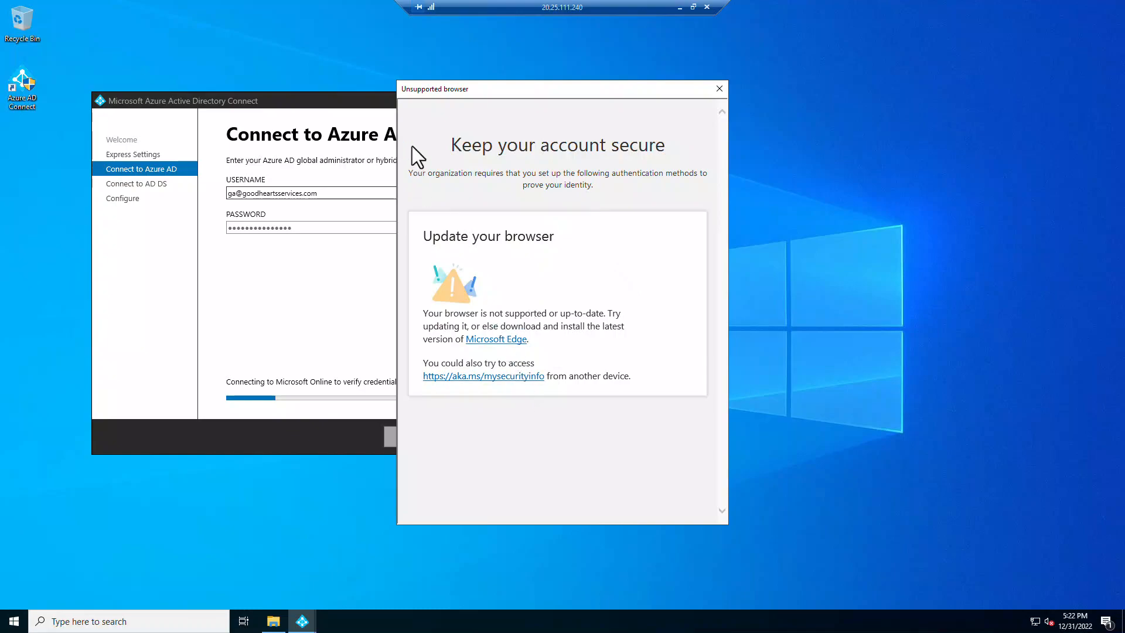
- Dismiss the unsupported browser notice, re-enter the updated password and retry verification
{"action": "left_click", "coordinate": [720, 89]}
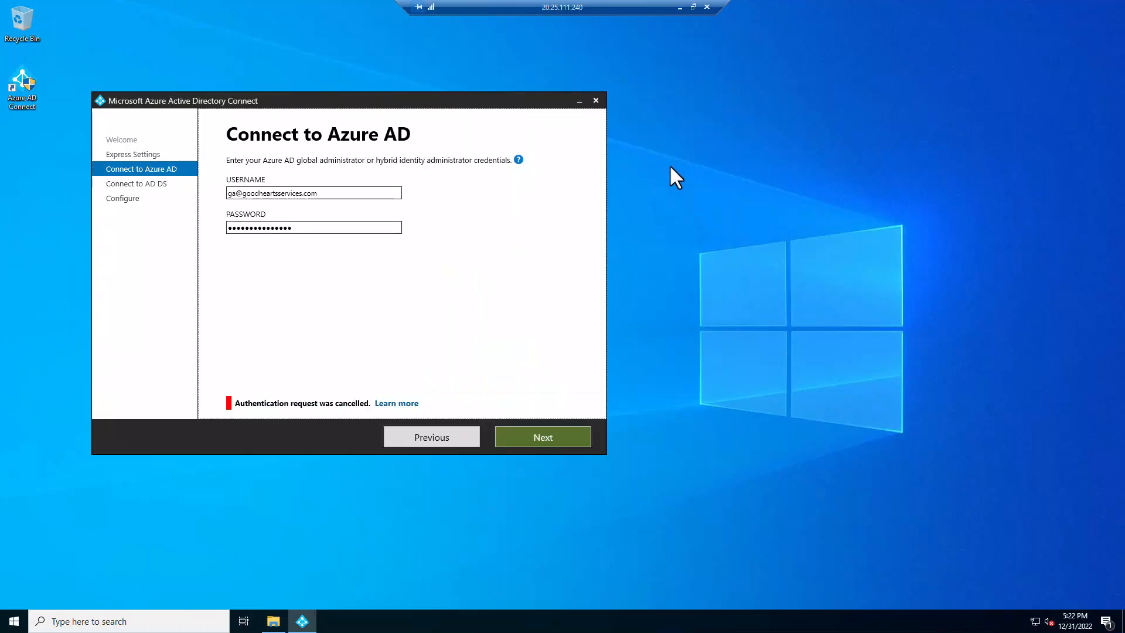
{"action": "left_click", "coordinate": [324, 230]}
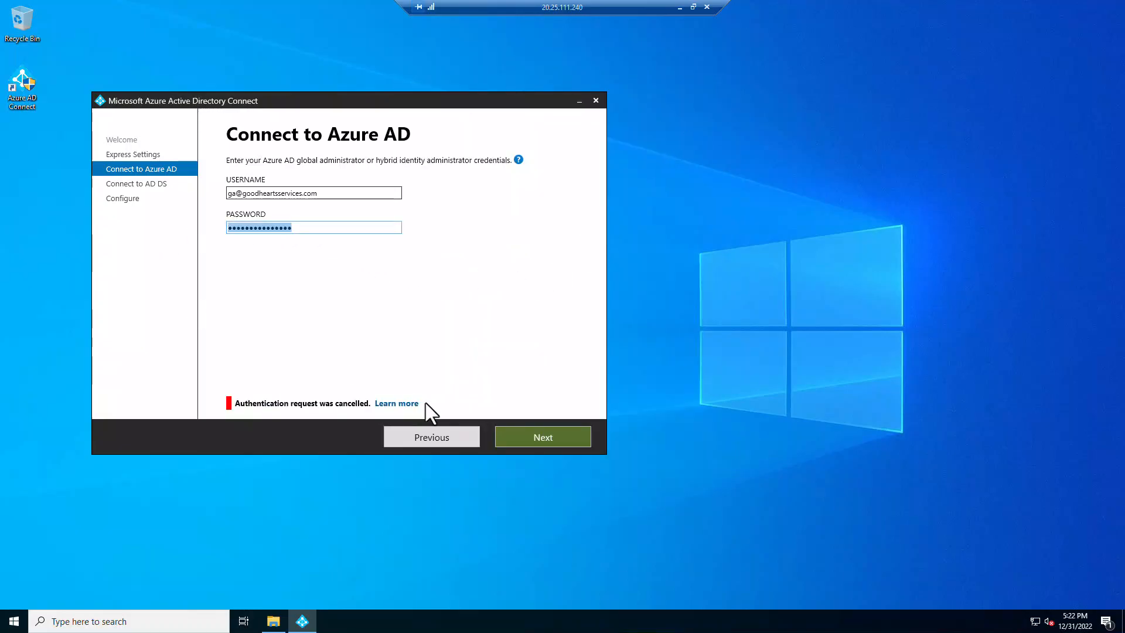
{"action": "type", "text": "••••••••••"}
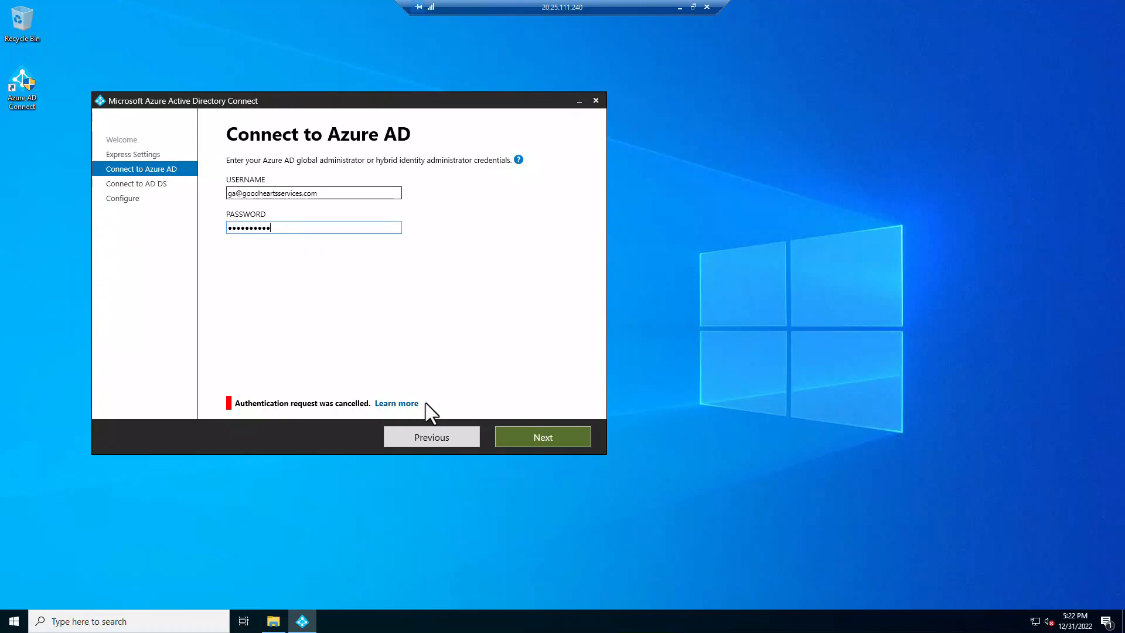
{"action": "type", "text": "•••••"}
{"action": "left_click", "coordinate": [555, 440]}
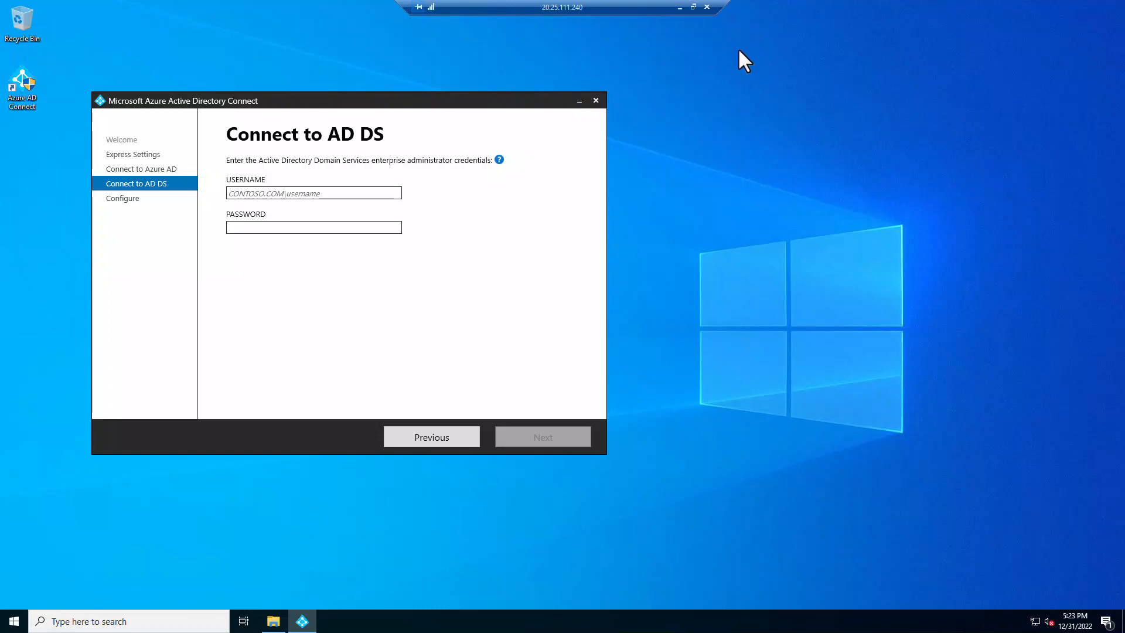
- Launch Active Directory Users and Computers and select the admin user in IT Users
{"action": "left_click", "coordinate": [94, 621]}
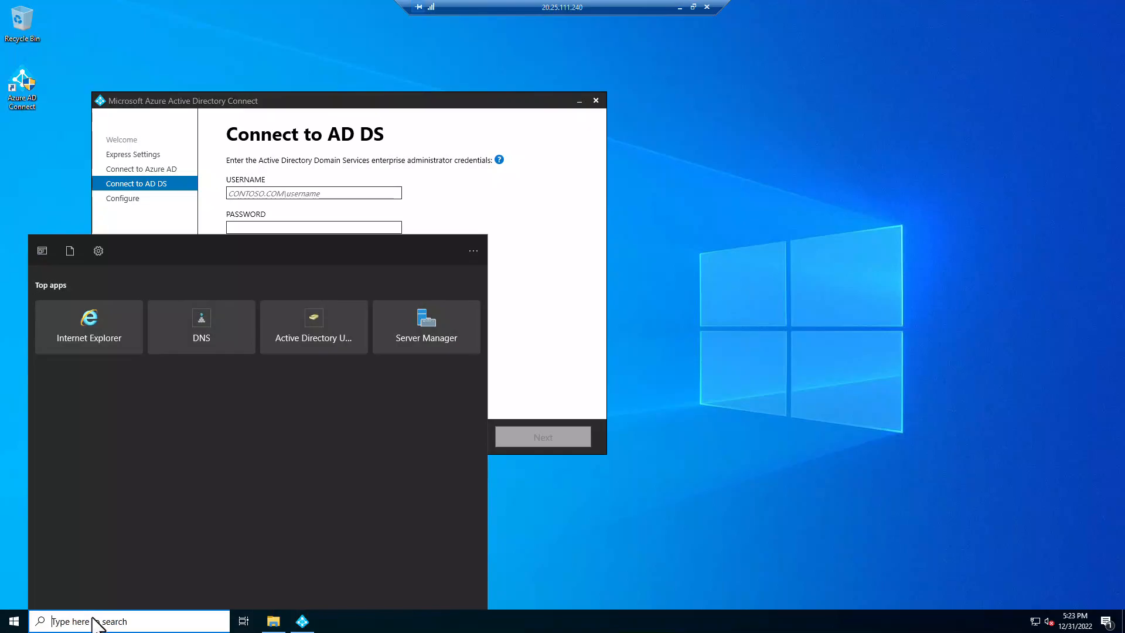
{"action": "left_click", "coordinate": [296, 333]}
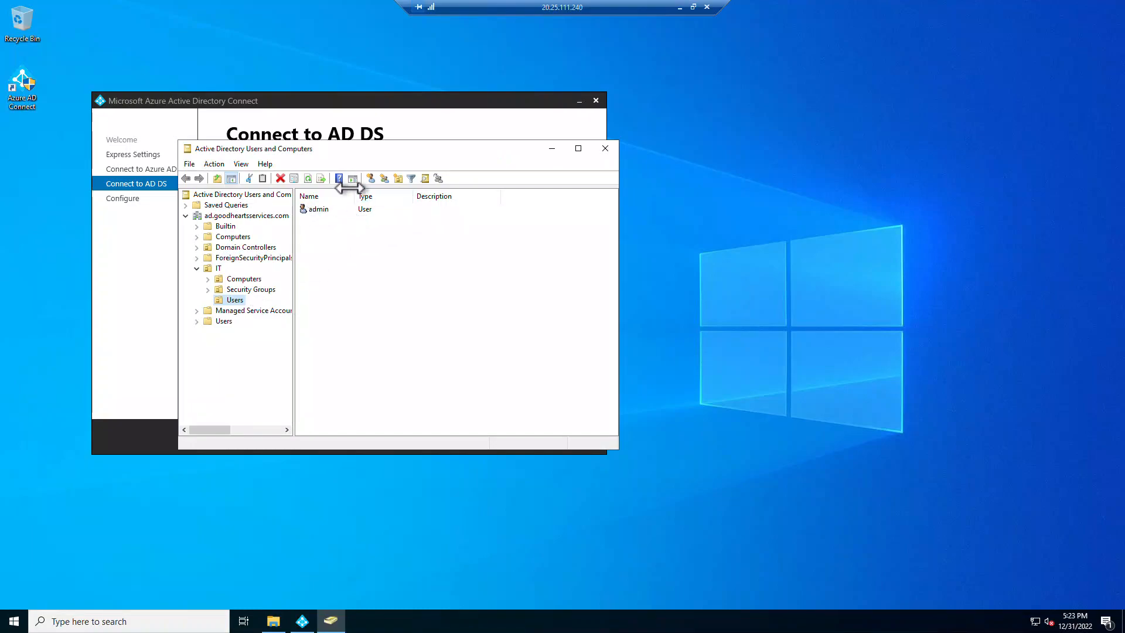
{"action": "left_click", "coordinate": [322, 209]}
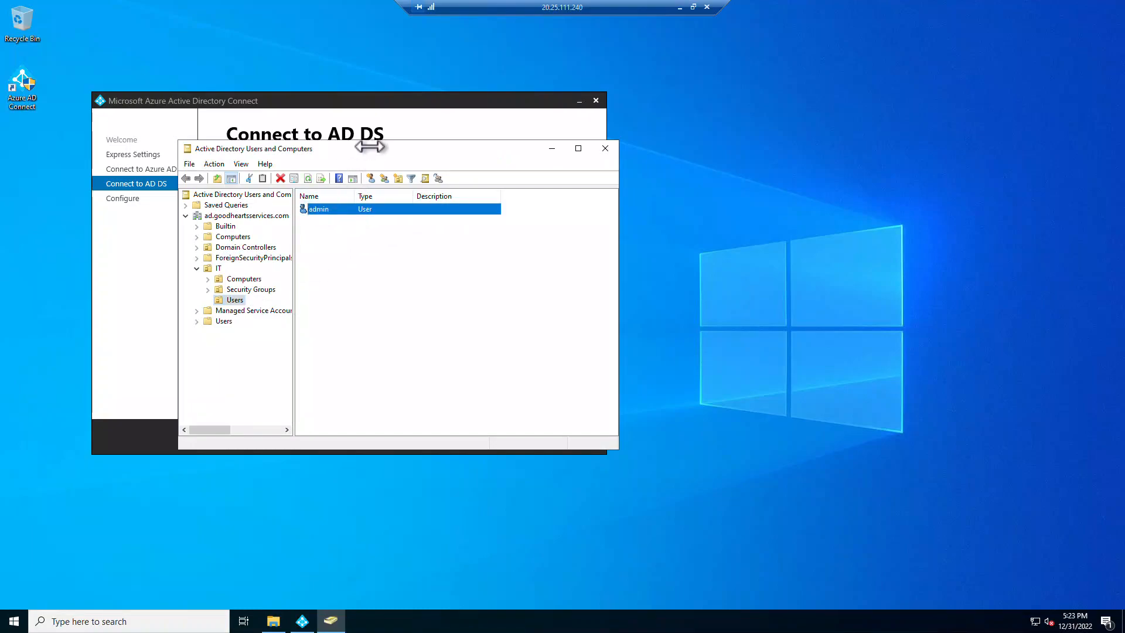
{"action": "left_click_drag", "start_coordinate": [370, 147], "coordinate": [649, 157]}
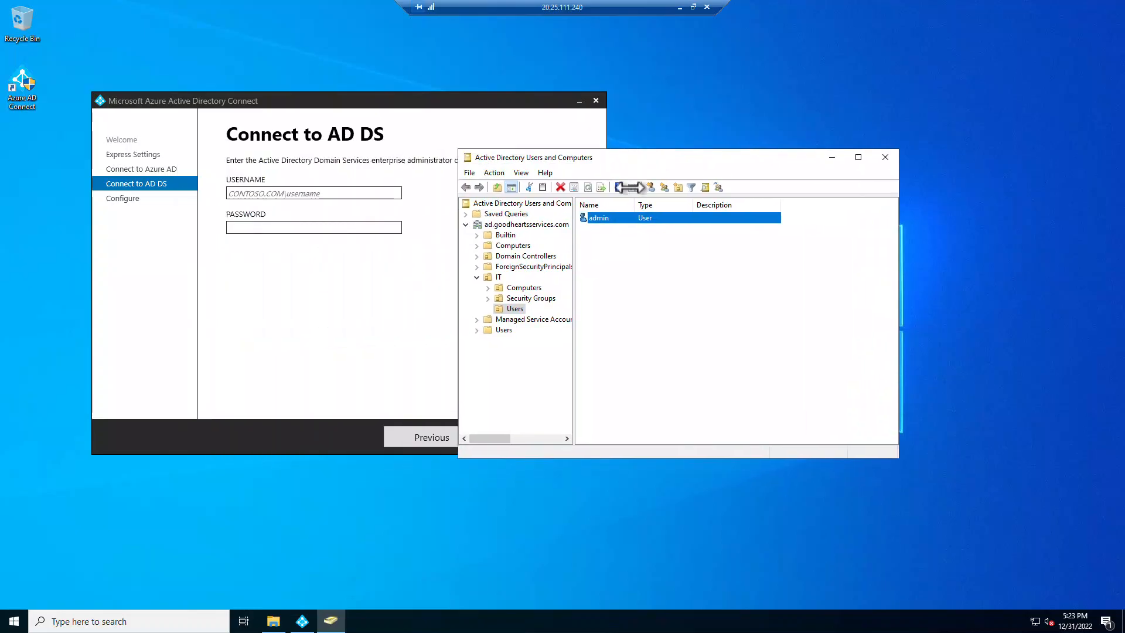
- Add the admin user to the Enterprise Admins group and save its properties
{"action": "right_click", "coordinate": [601, 218]}
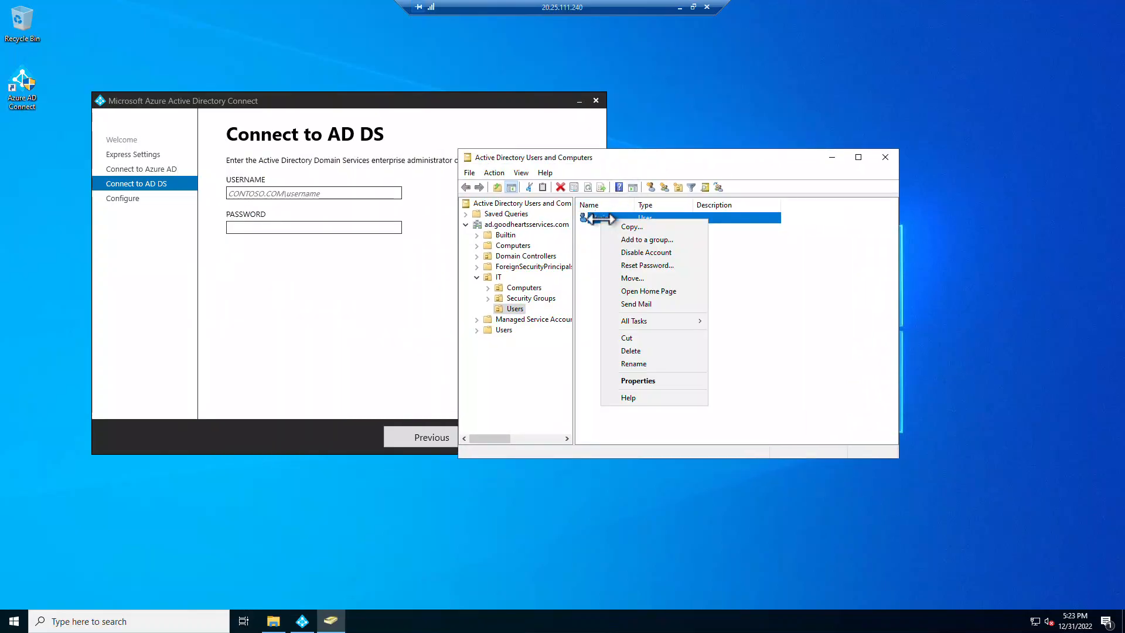
{"action": "left_click", "coordinate": [631, 380]}
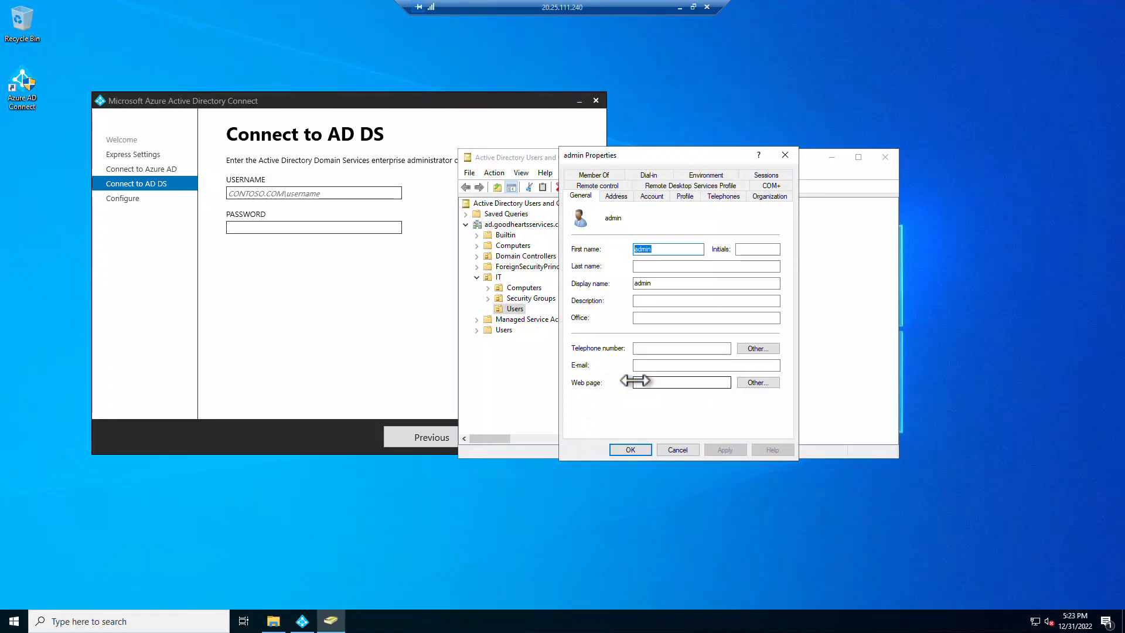
{"action": "left_click", "coordinate": [592, 176]}
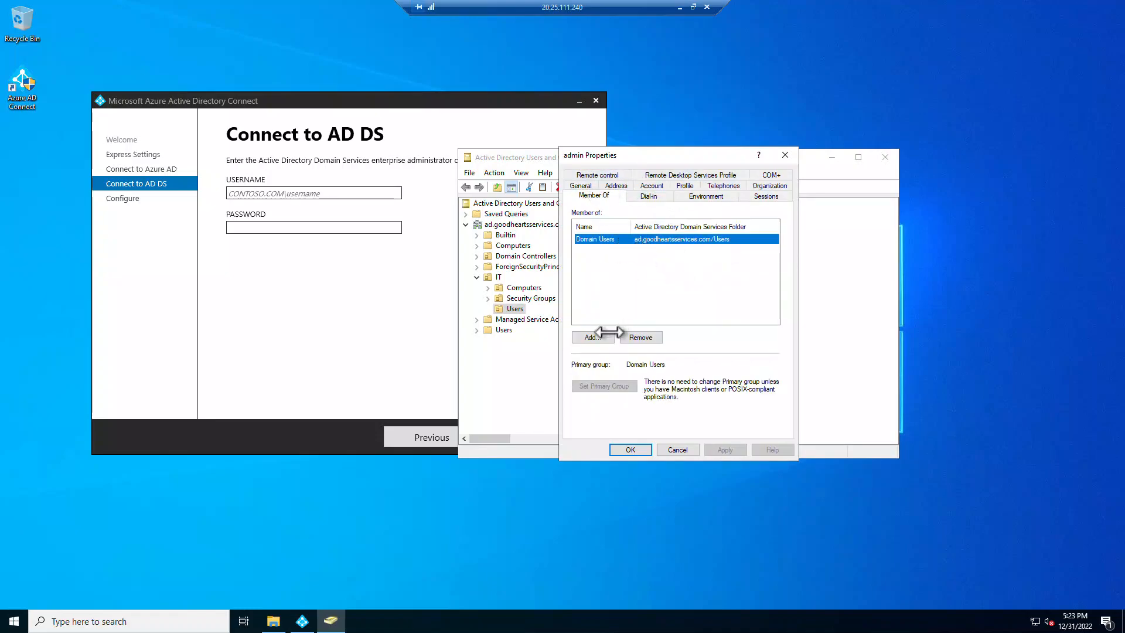
{"action": "left_click", "coordinate": [603, 336]}
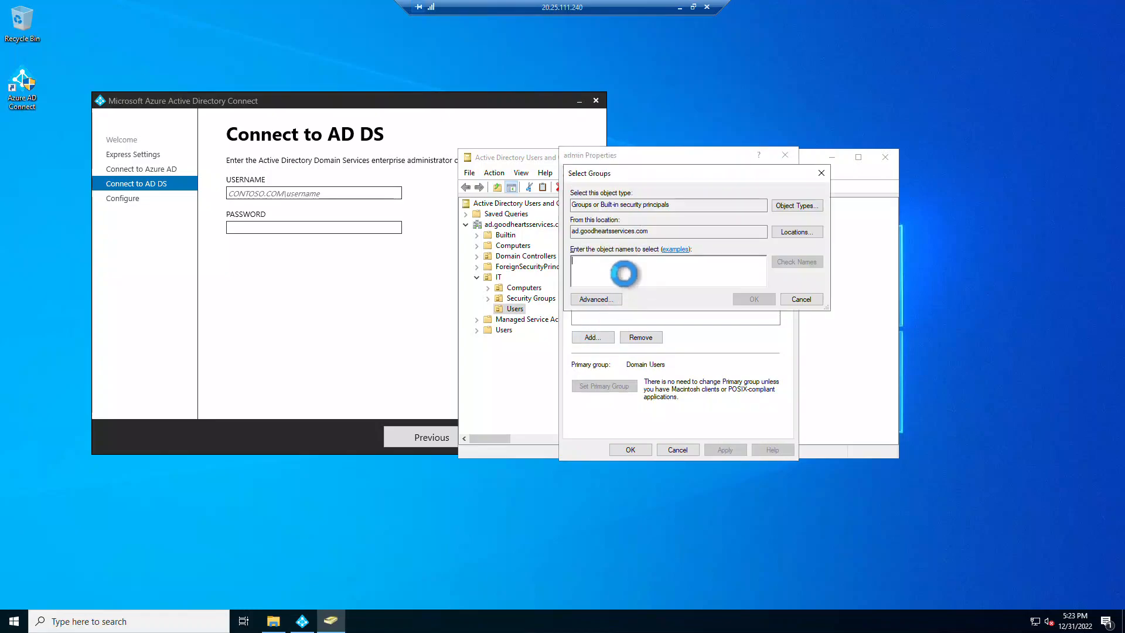
{"action": "type", "text": "ent"}
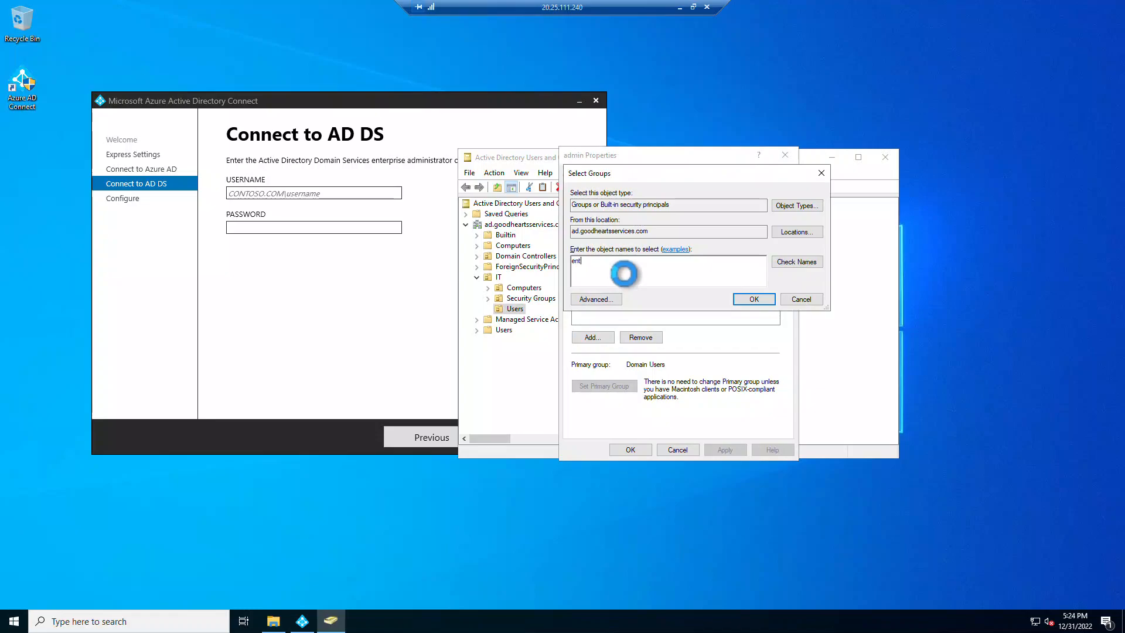
{"action": "type", "text": "erprise admins"}
{"action": "key", "text": "Return"}
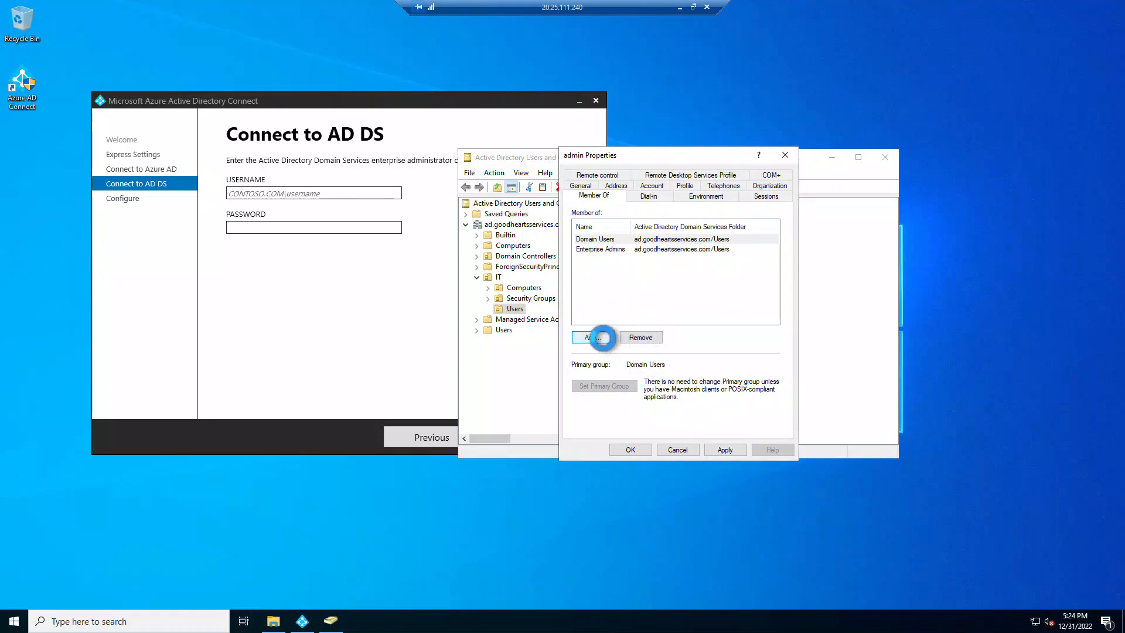
{"action": "left_click", "coordinate": [607, 339]}
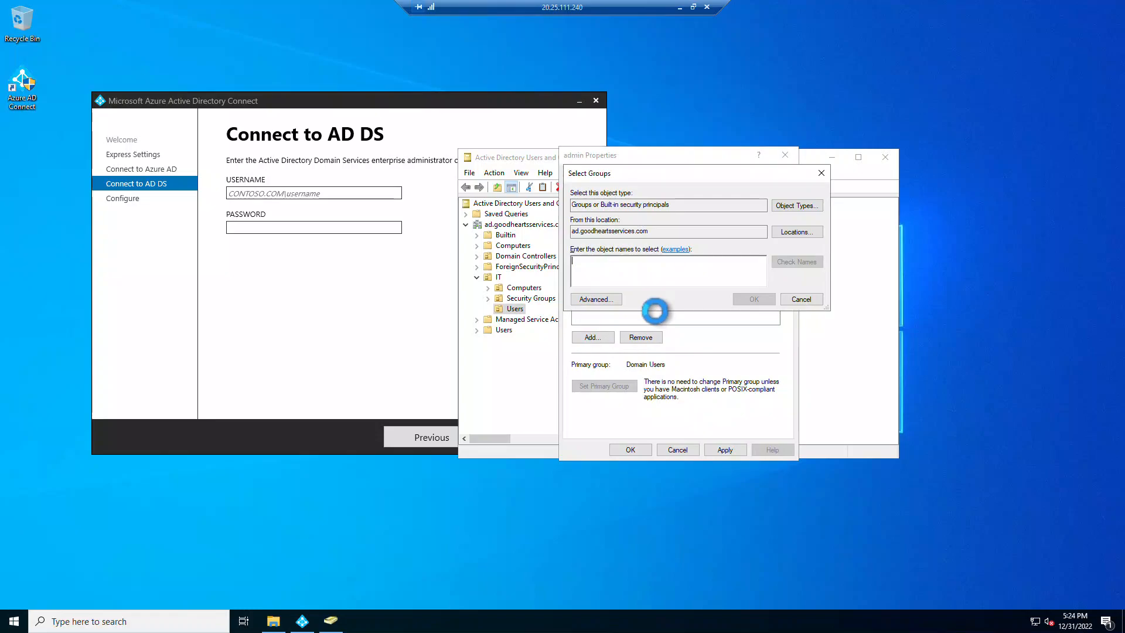
{"action": "left_click", "coordinate": [805, 300]}
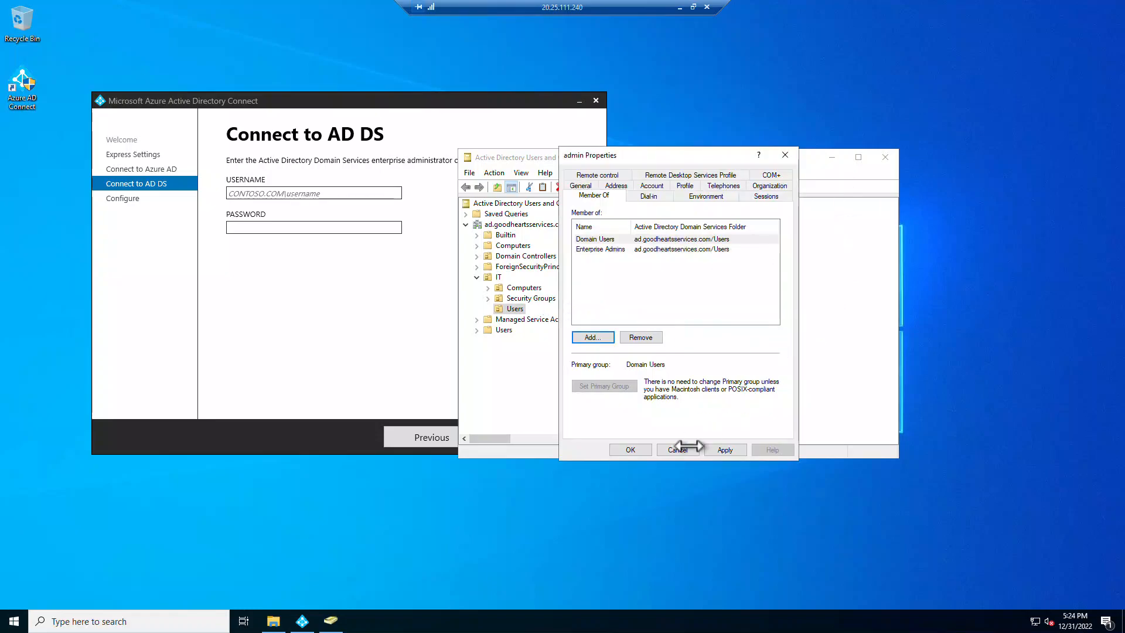
{"action": "left_click", "coordinate": [629, 449]}
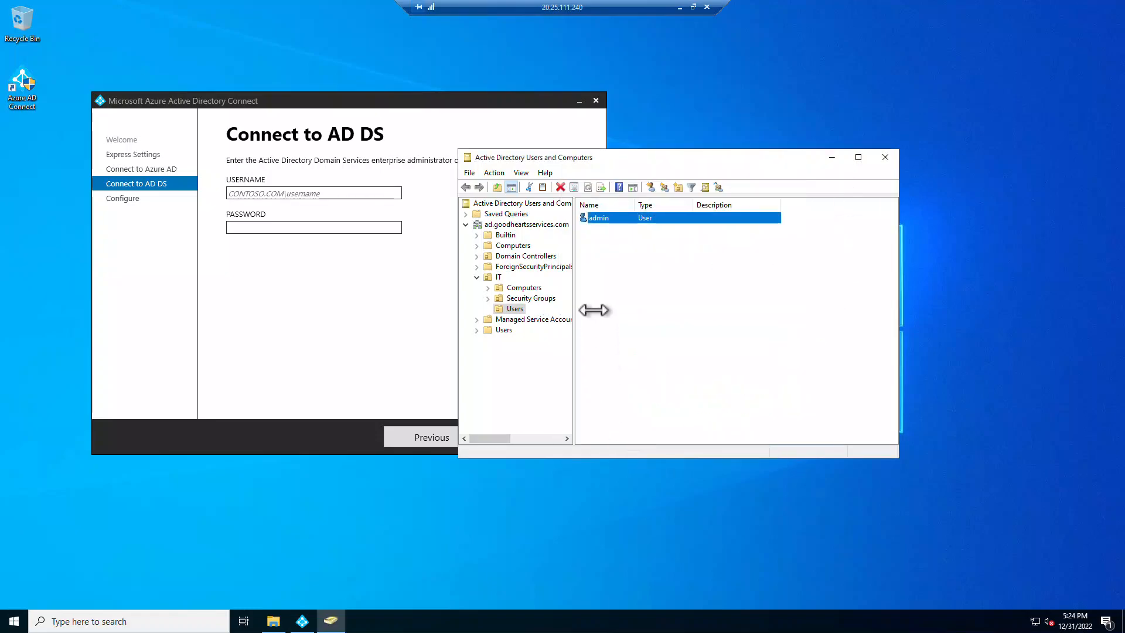
- Enter the AD DS enterprise administrator username and password, then validate them to reach Azure AD sign-in
{"action": "left_click", "coordinate": [310, 195]}
{"action": "type", "text": "AD"}
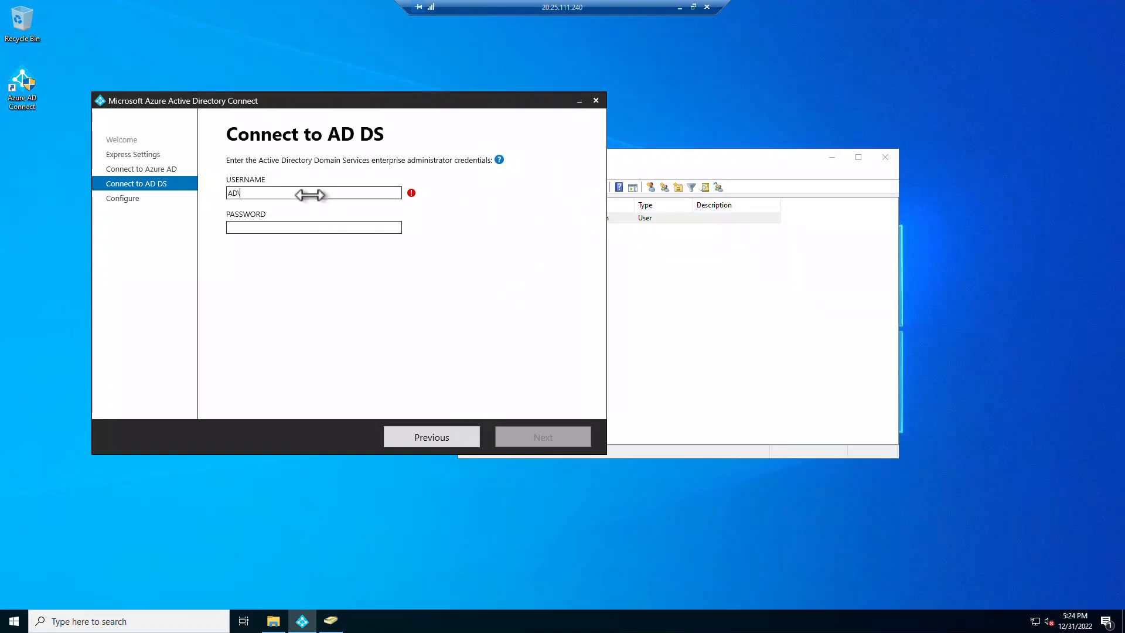
{"action": "type", "text": "\\admin"}
{"action": "key", "text": "Tab"}
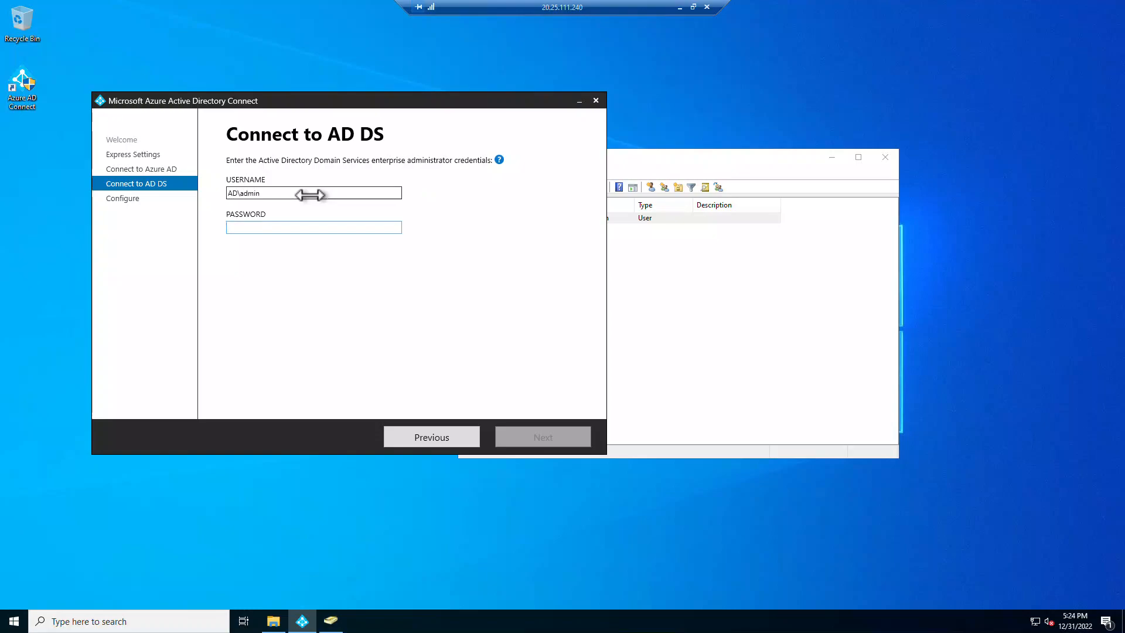
{"action": "type", "text": "***********"}
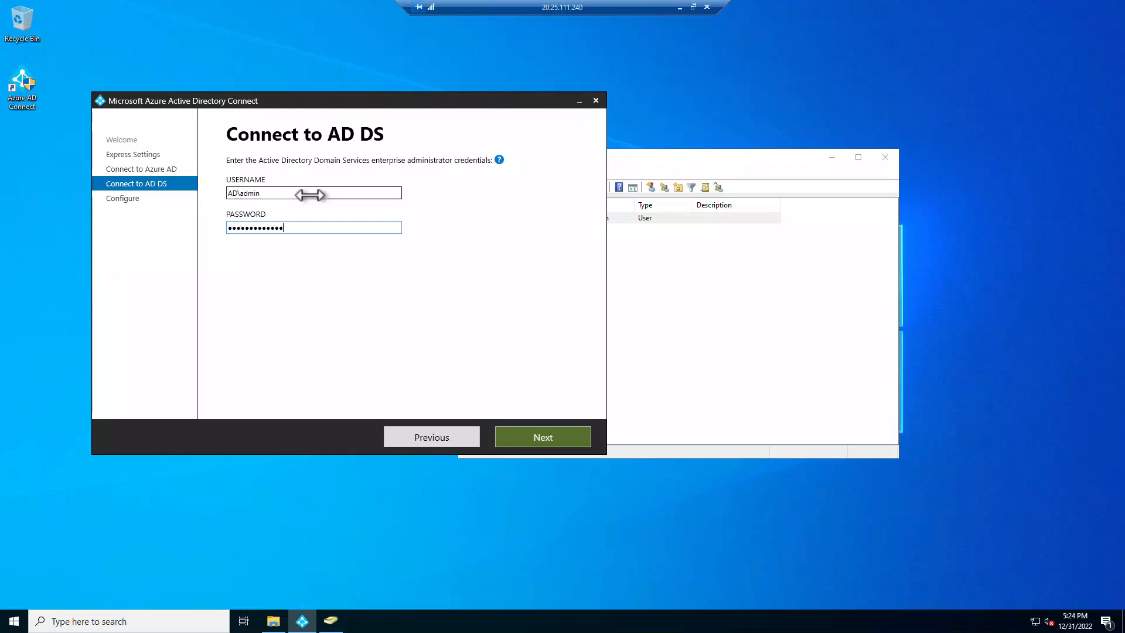
{"action": "type", "text": "**"}
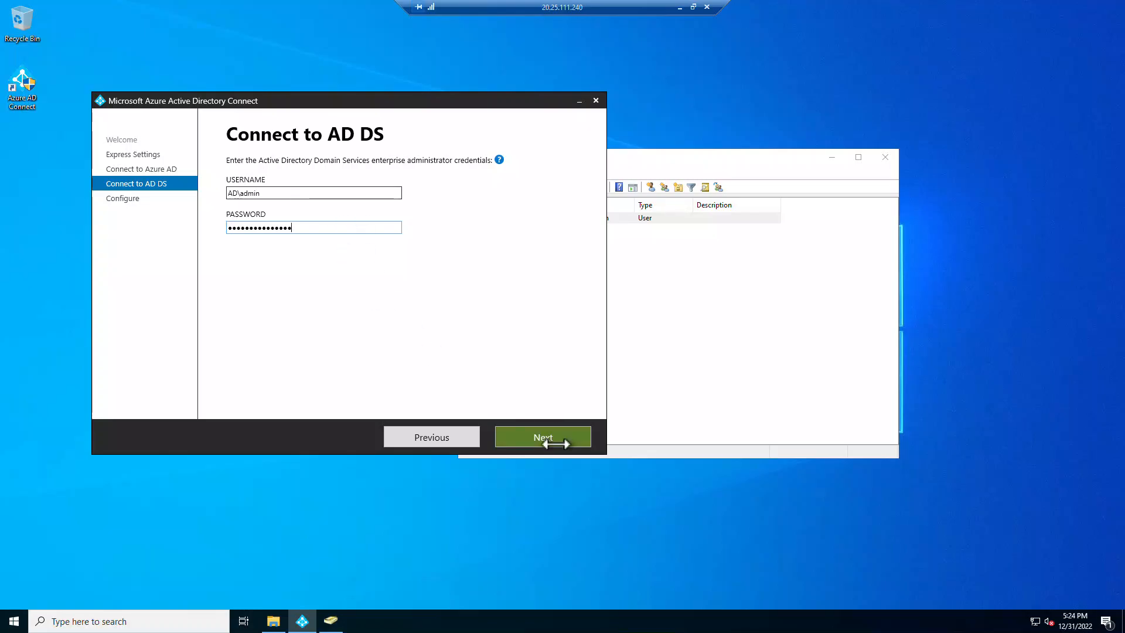
{"action": "left_click", "coordinate": [550, 441]}
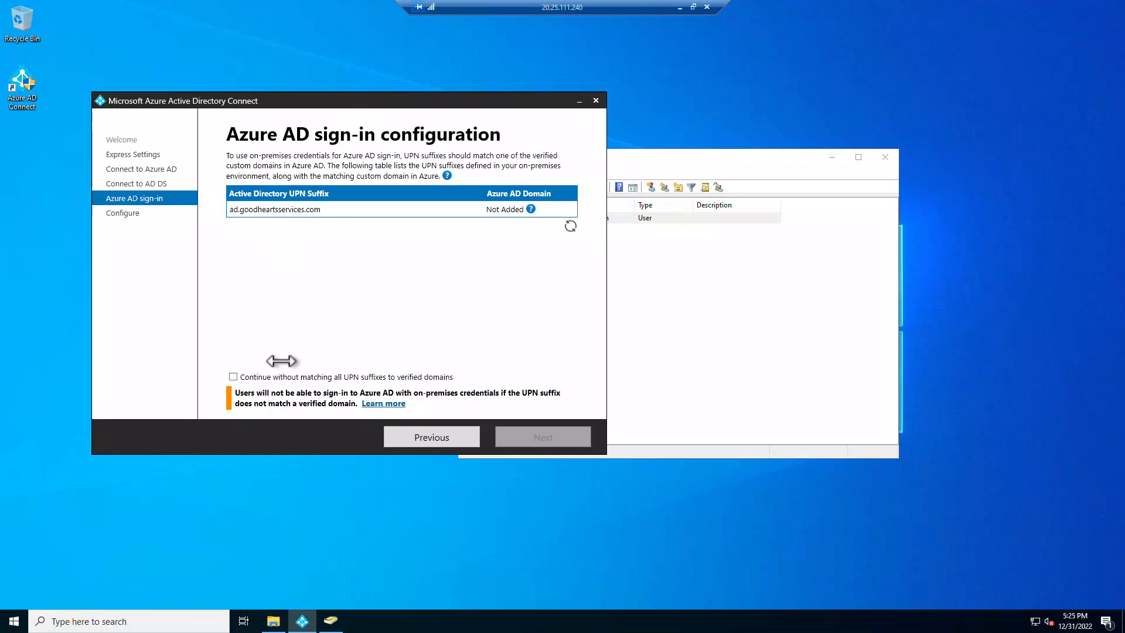
{"action": "left_click", "coordinate": [331, 620]}
{"action": "left_click_drag", "start_coordinate": [710, 152], "coordinate": [567, 129]}
{"action": "right_click", "coordinate": [485, 250]}
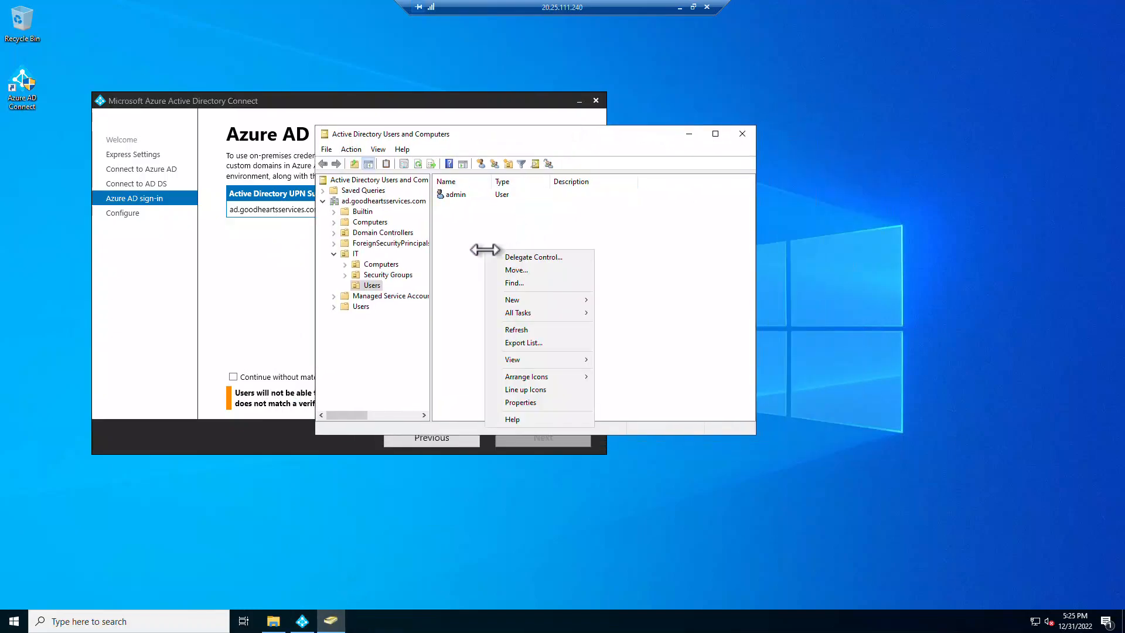
{"action": "mouse_move", "coordinate": [551, 301]}
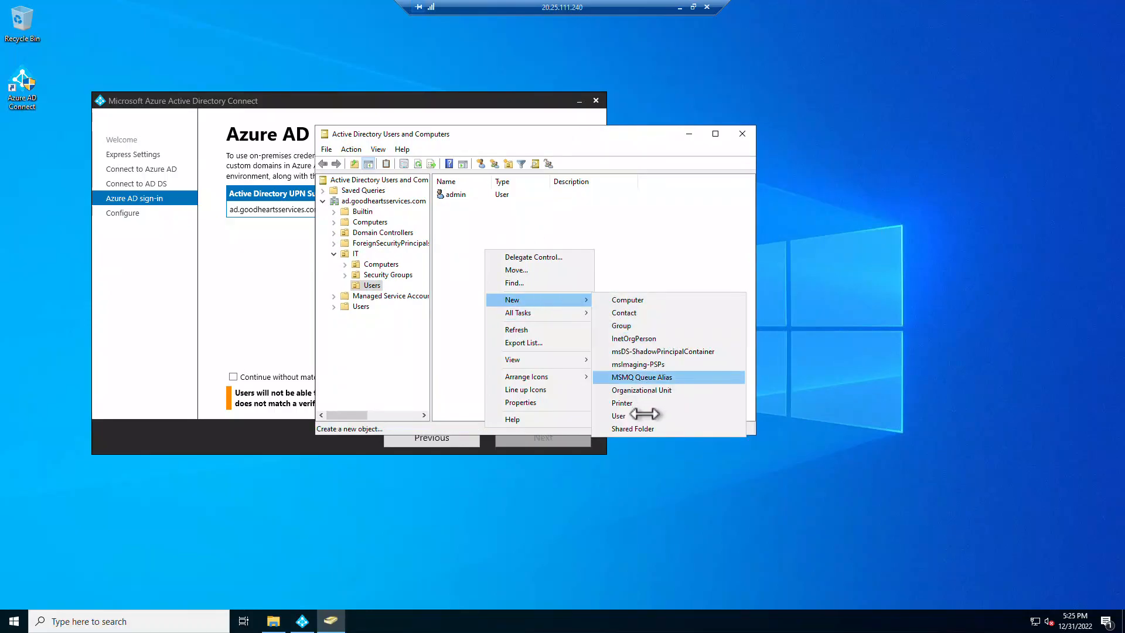
{"action": "left_click", "coordinate": [621, 415]}
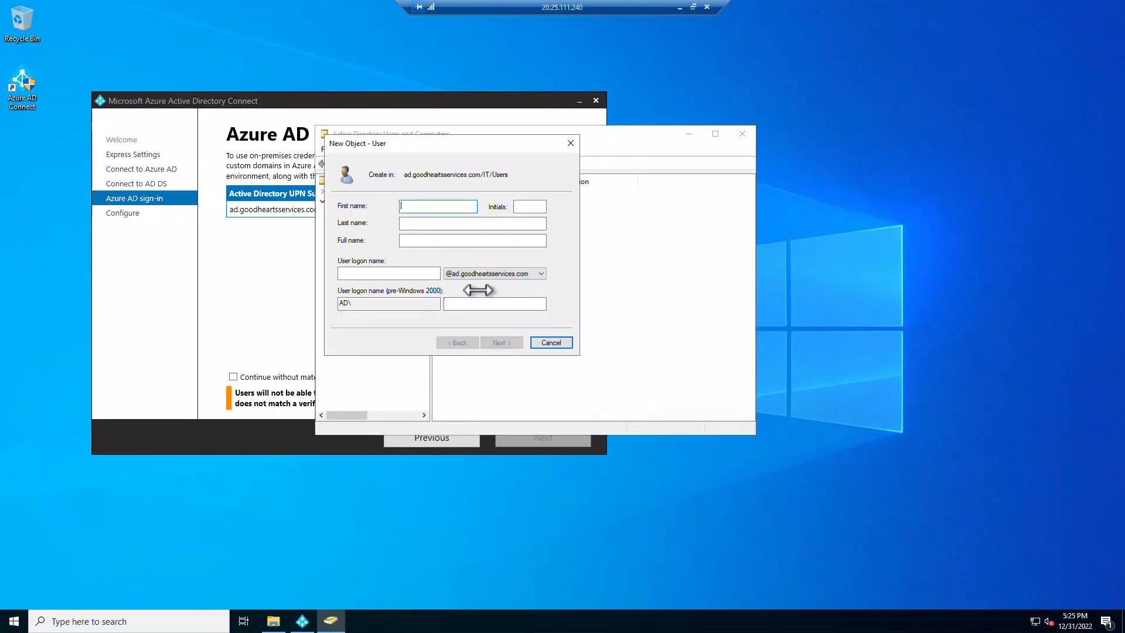
{"action": "left_click", "coordinate": [541, 273]}
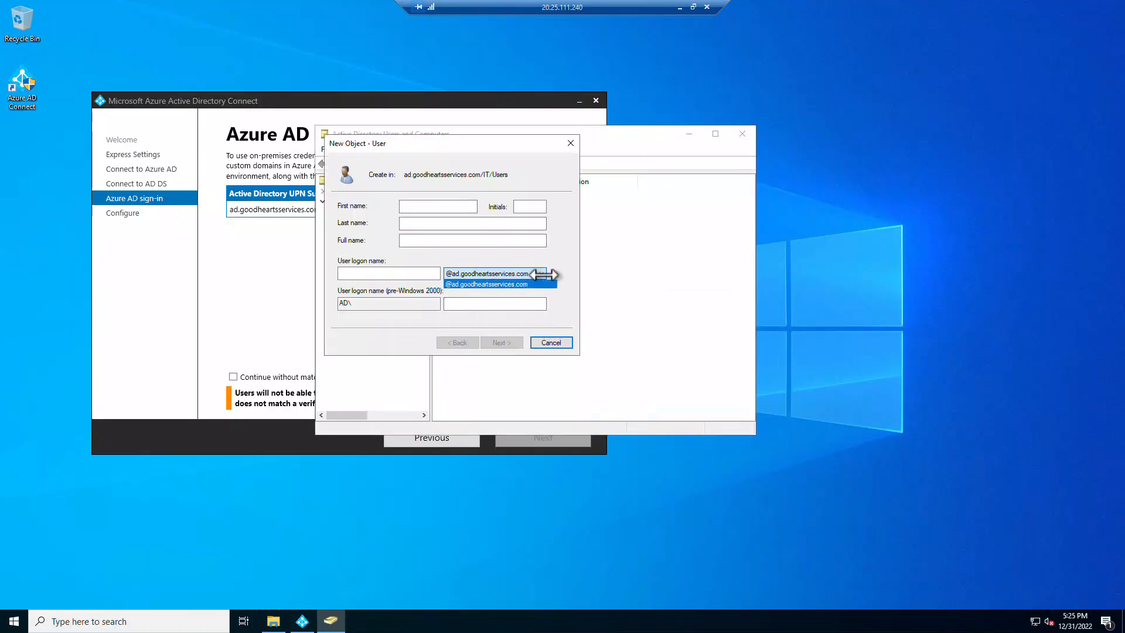
{"action": "left_click", "coordinate": [504, 285]}
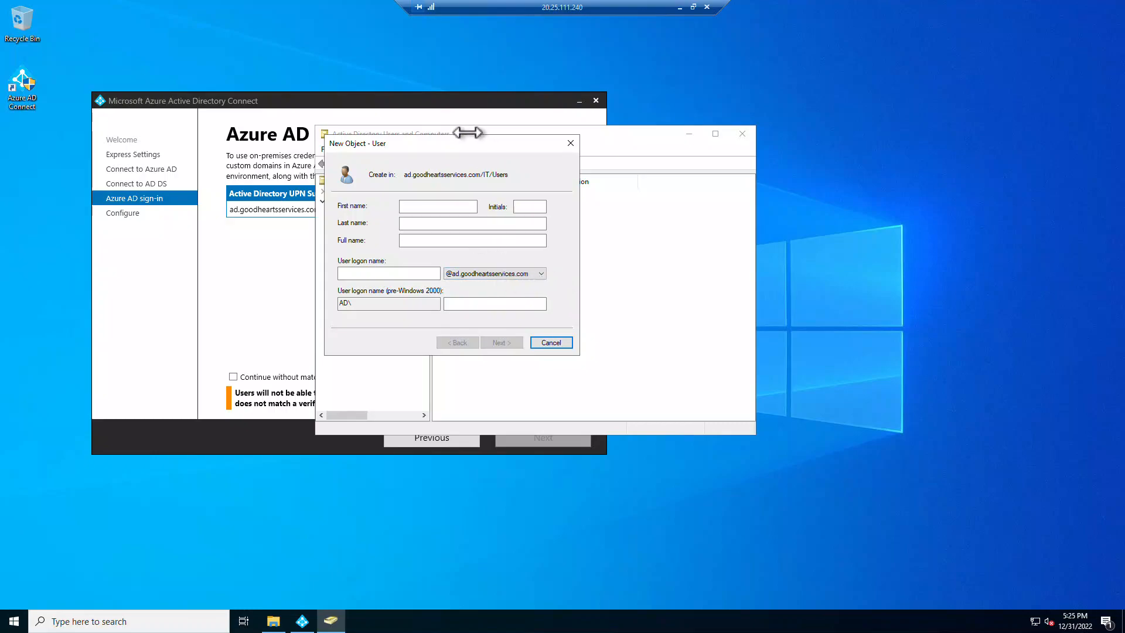
{"action": "left_click", "coordinate": [554, 342]}
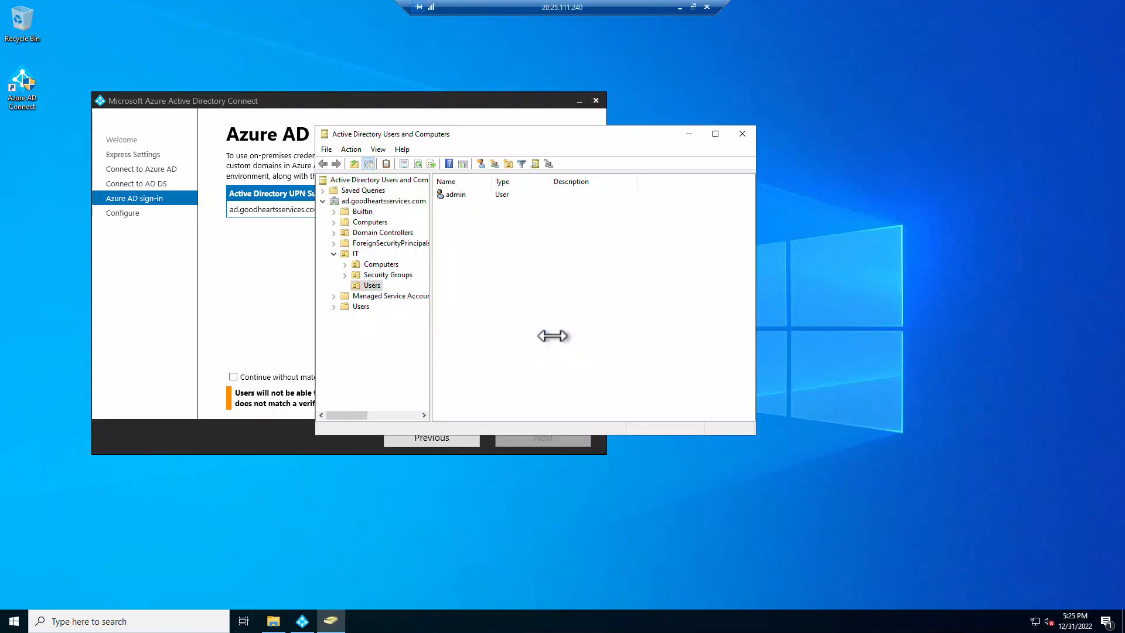
{"action": "left_click_drag", "start_coordinate": [473, 134], "coordinate": [713, 138]}
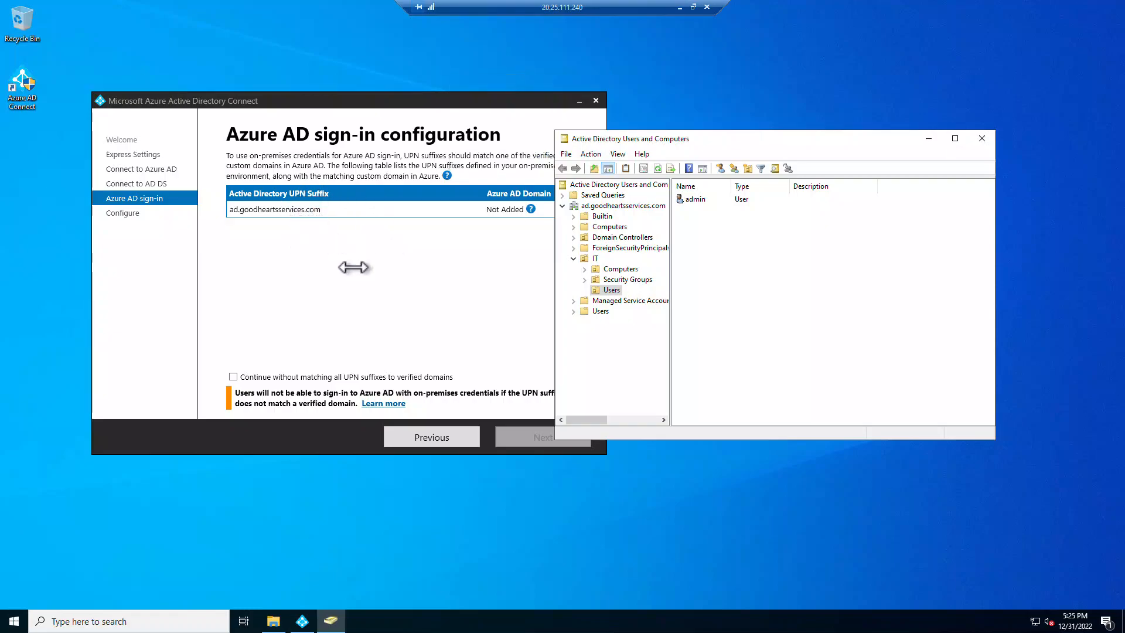
- Tick 'Continue without matching all UPN suffixes to verified domains' and advance to Ready to configure
{"action": "left_click", "coordinate": [442, 332]}
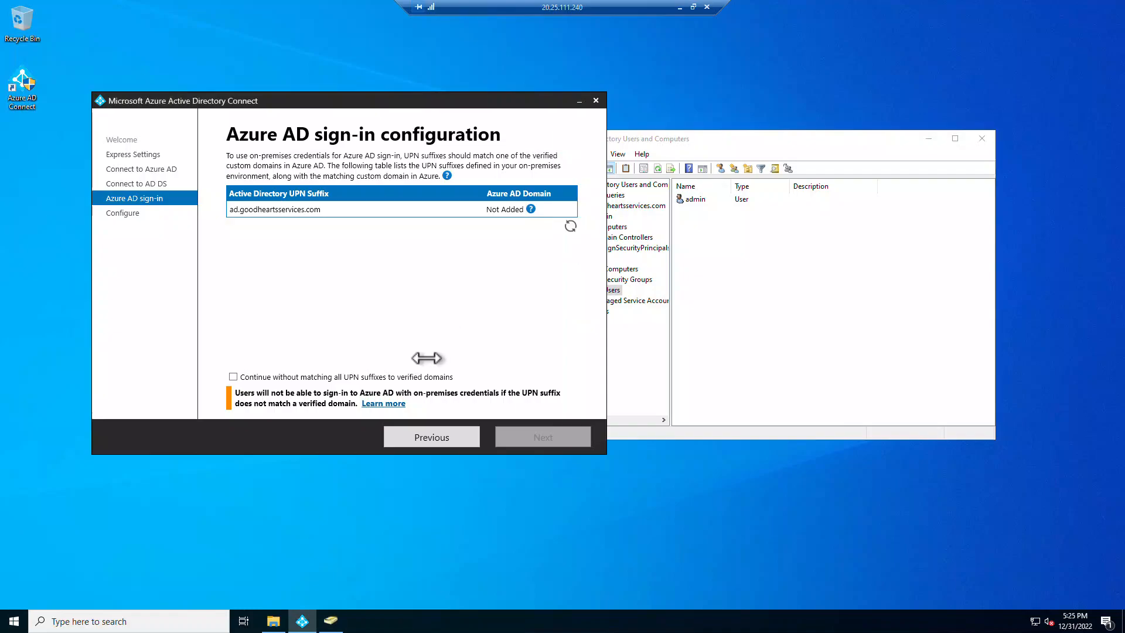
{"action": "left_click", "coordinate": [233, 377]}
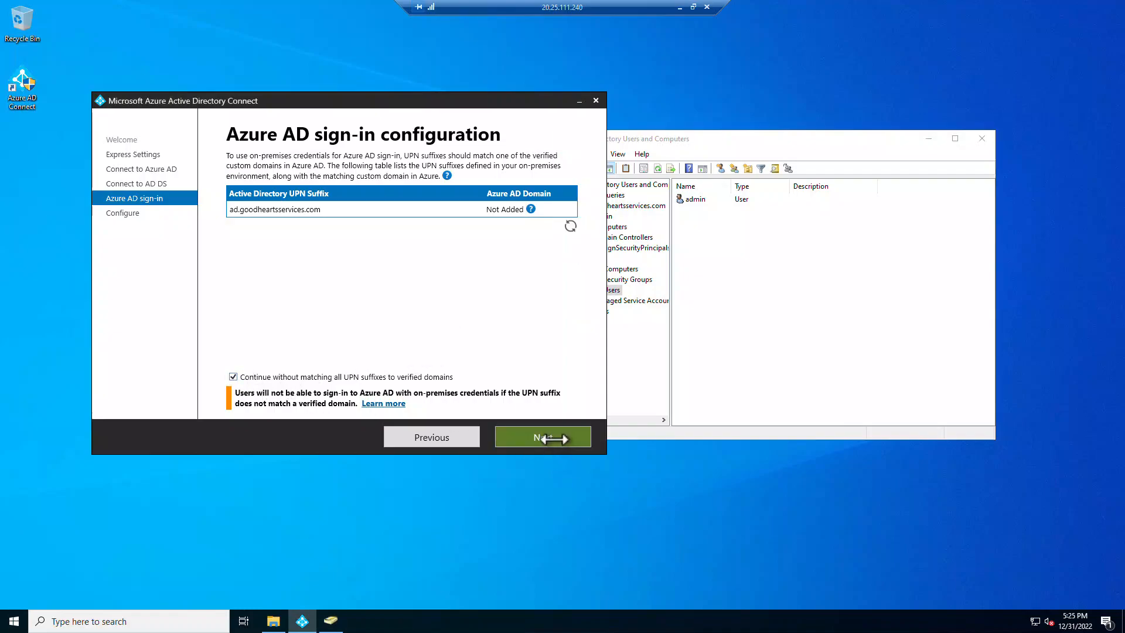
{"action": "left_click", "coordinate": [551, 438]}
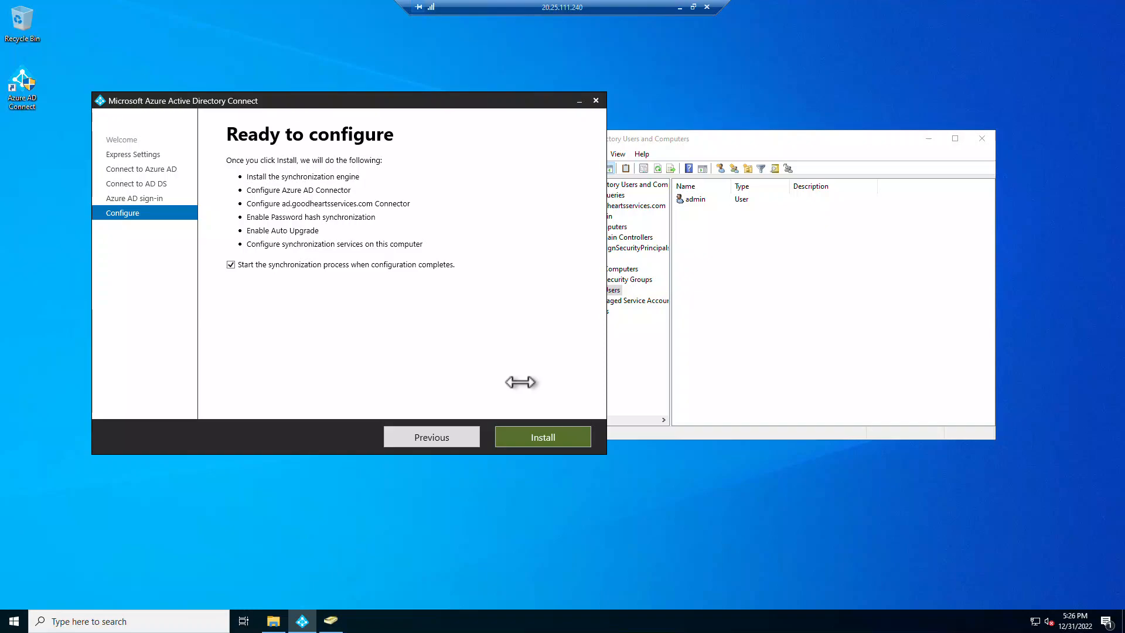
- Start the installation and configuration of directory synchronization
{"action": "left_click", "coordinate": [542, 437]}
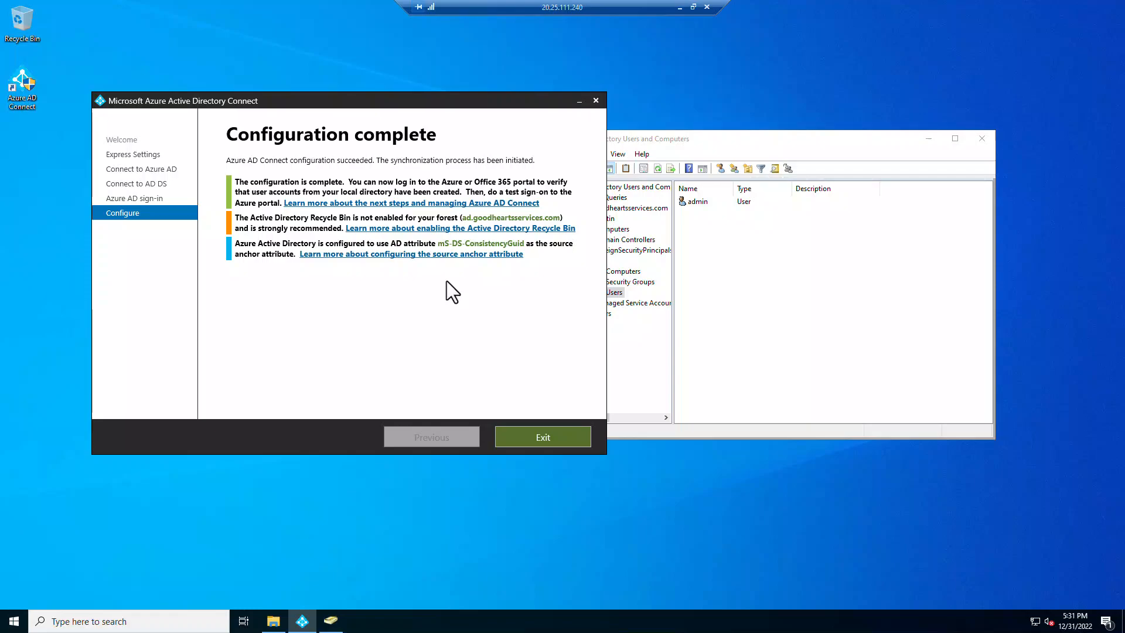
- Exit the finished wizard, try launching Synchronization Service normally, and dismiss the connection error
{"action": "left_click", "coordinate": [561, 435]}
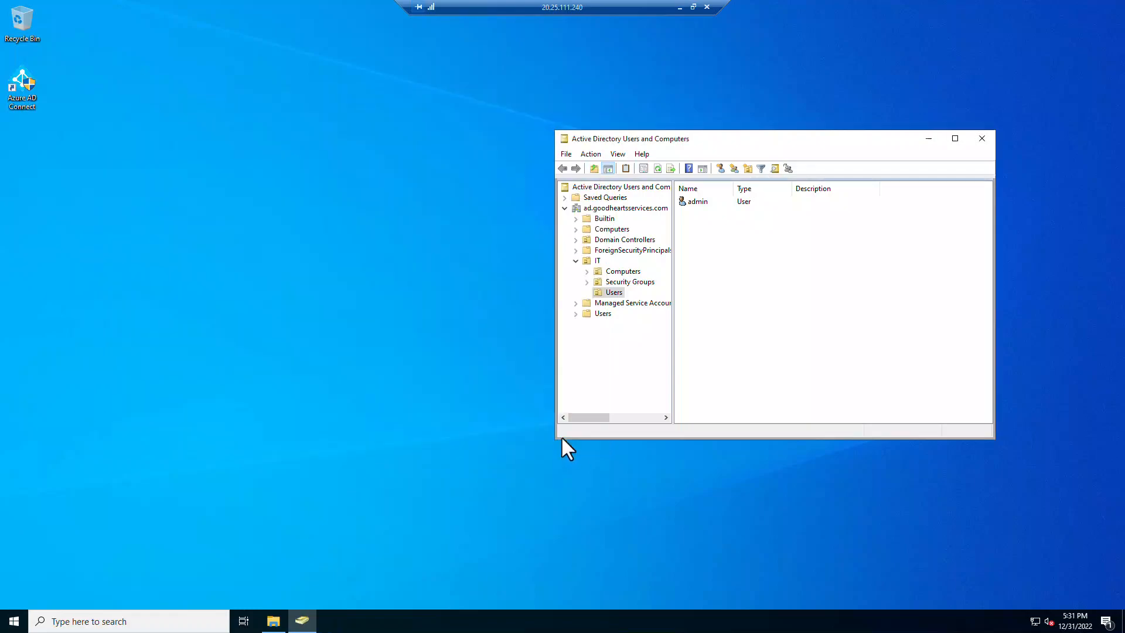
{"action": "left_click", "coordinate": [23, 620]}
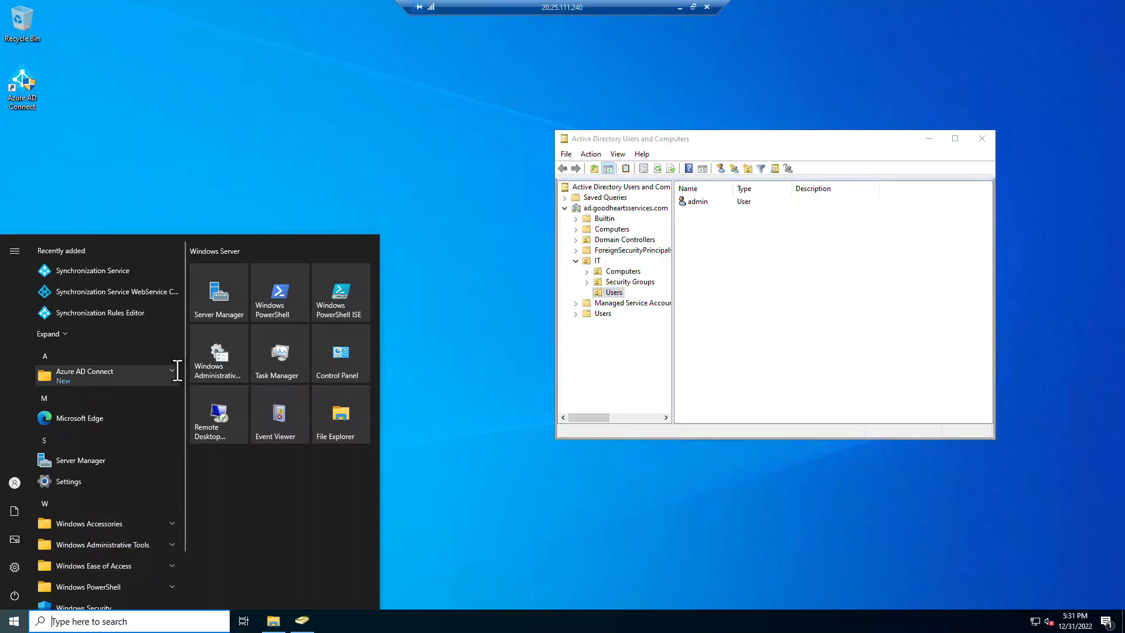
{"action": "left_click", "coordinate": [134, 271]}
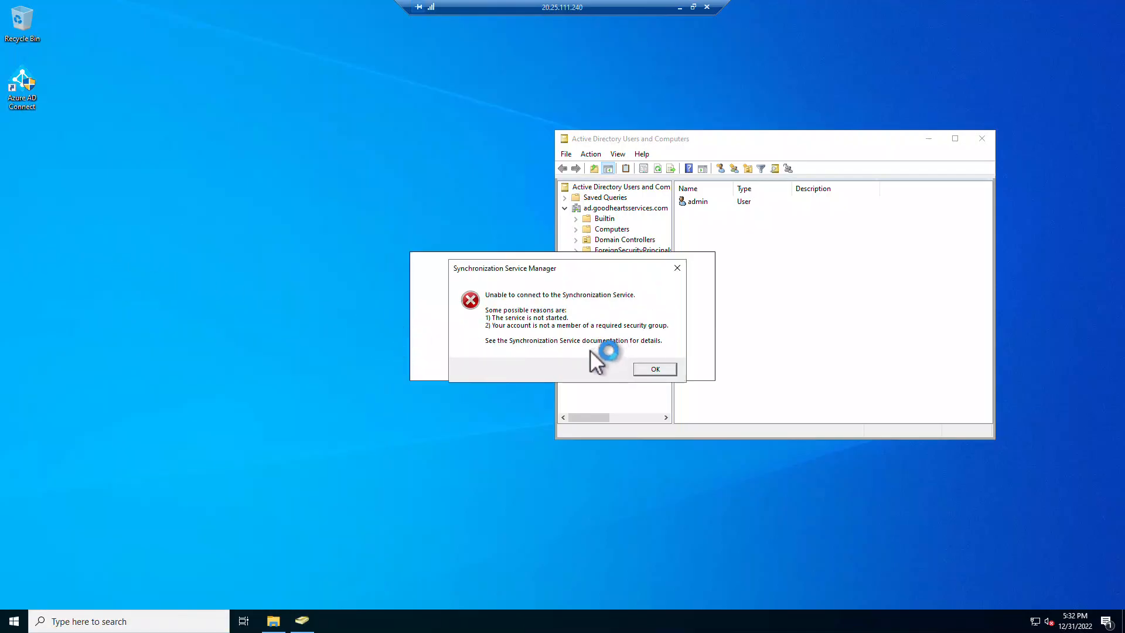
{"action": "left_click", "coordinate": [657, 369]}
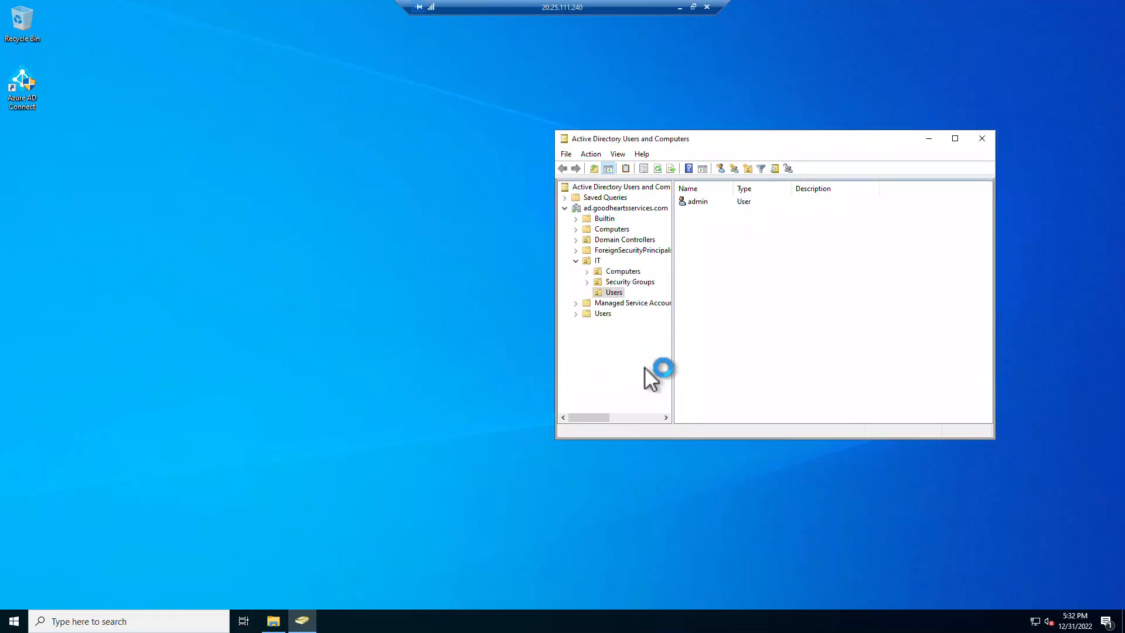
- Run Synchronization Service as administrator, maximize it, and widen the Name column
{"action": "left_click", "coordinate": [14, 621]}
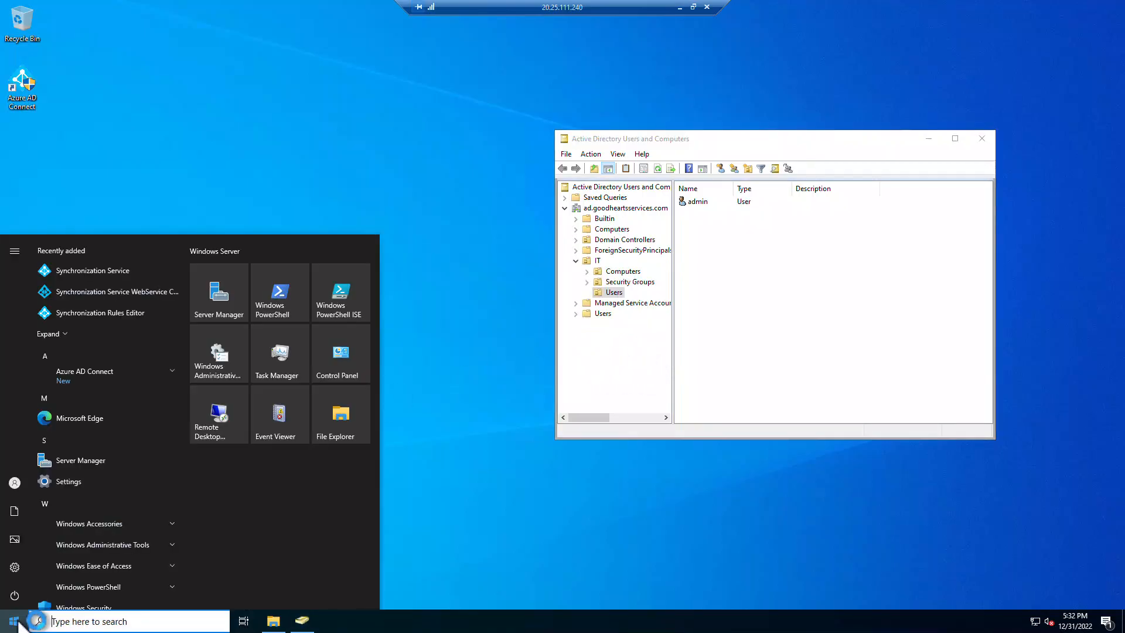
{"action": "left_click", "coordinate": [171, 371]}
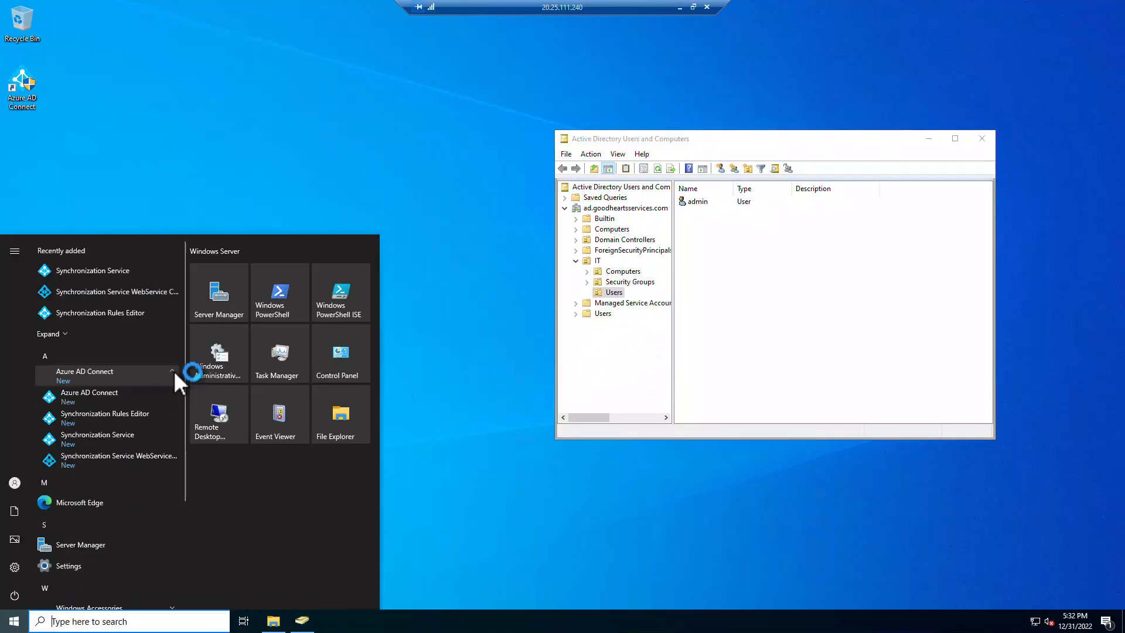
{"action": "right_click", "coordinate": [103, 434]}
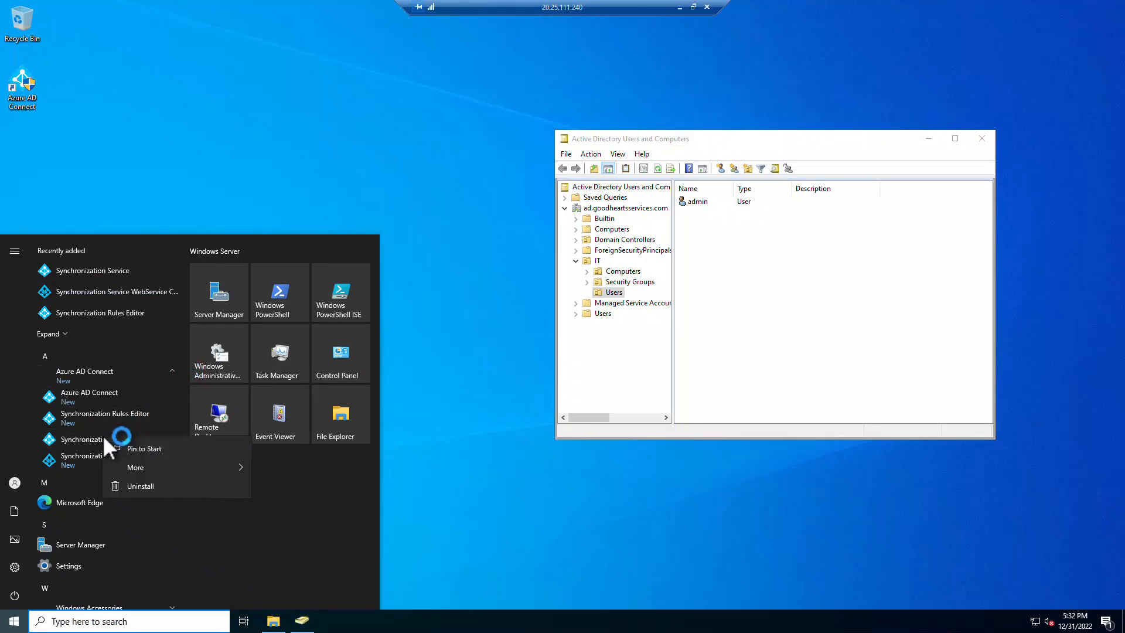
{"action": "mouse_move", "coordinate": [153, 464]}
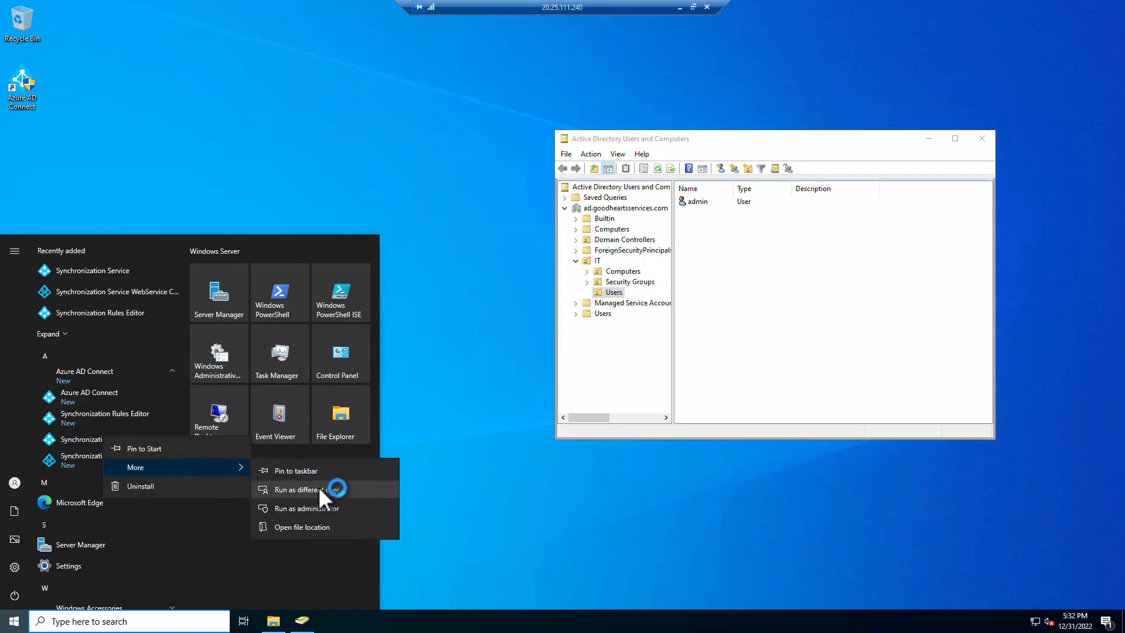
{"action": "left_click", "coordinate": [323, 507]}
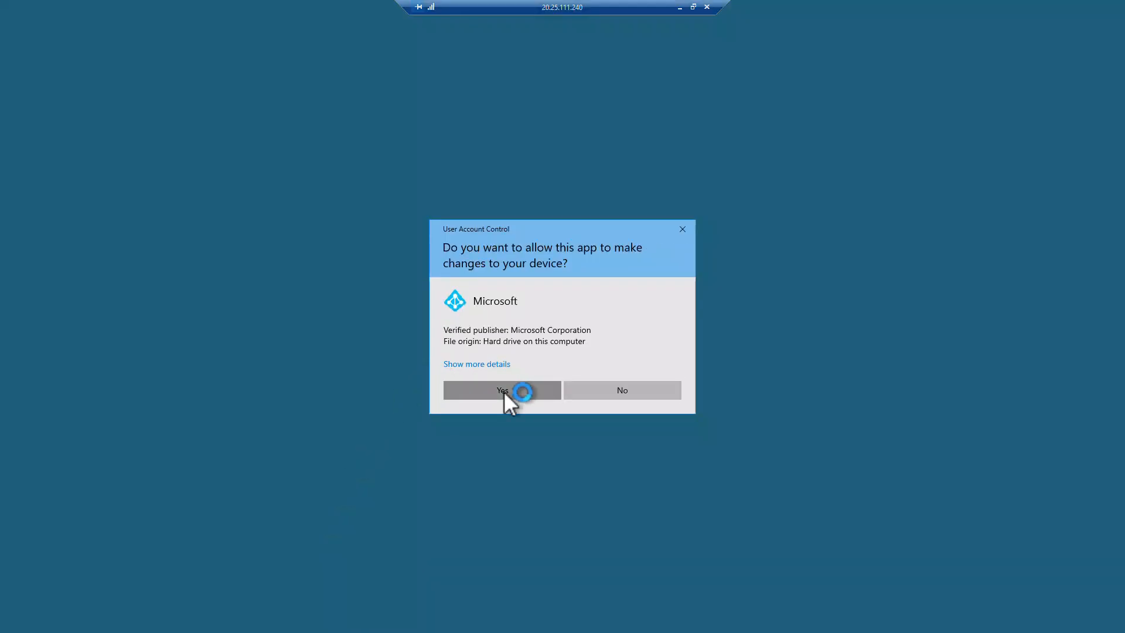
{"action": "left_click", "coordinate": [504, 392]}
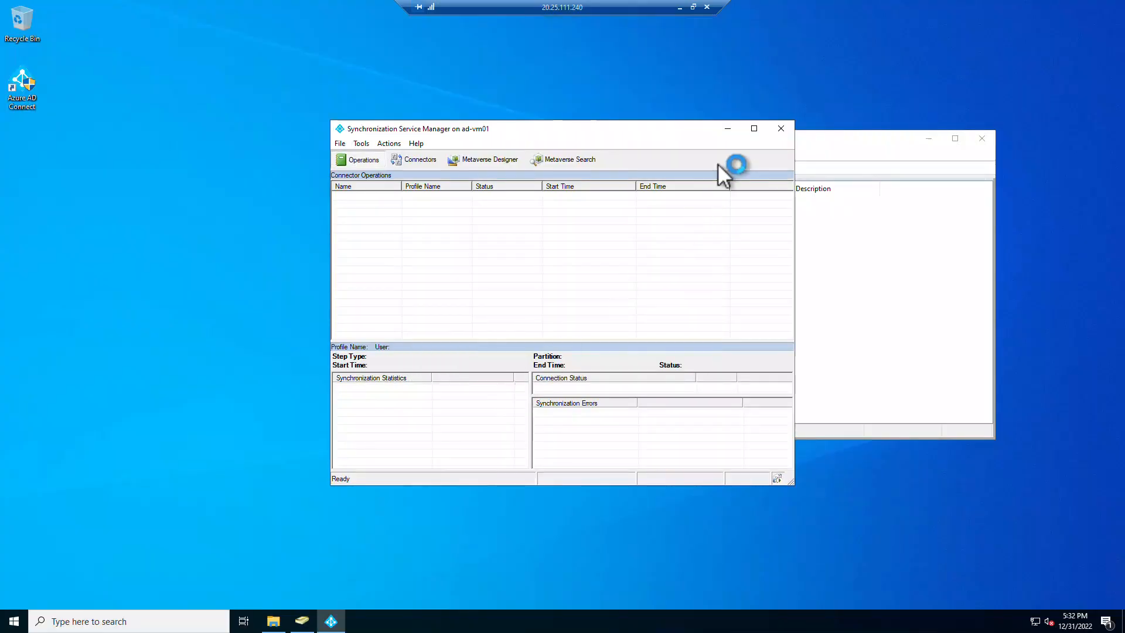
{"action": "left_click", "coordinate": [754, 129]}
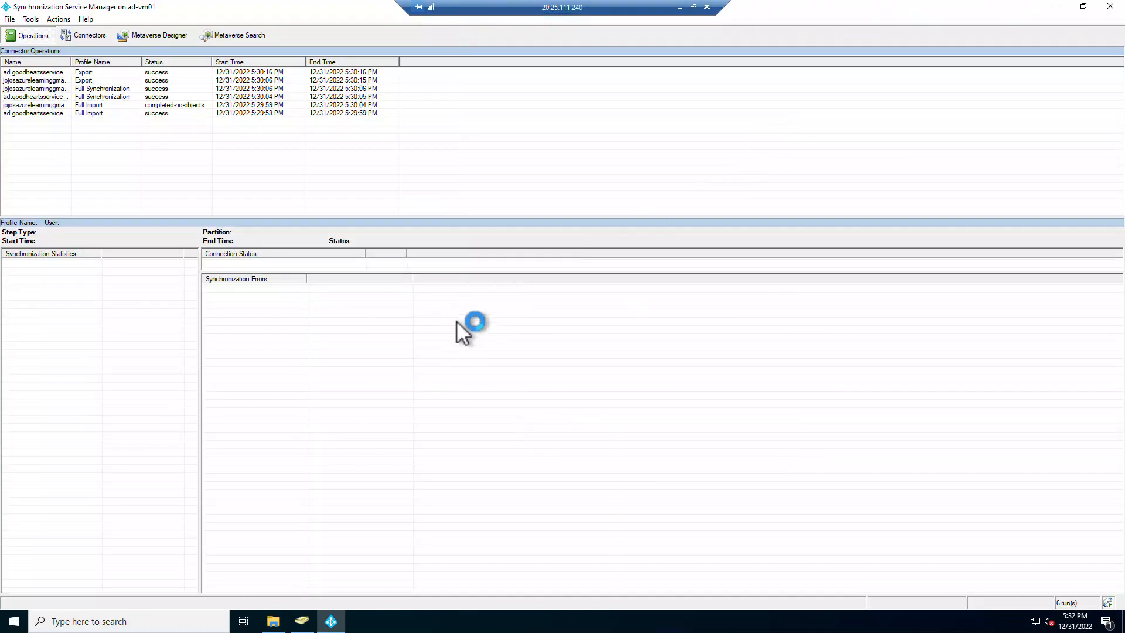
{"action": "left_click_drag", "start_coordinate": [71, 60], "coordinate": [164, 61]}
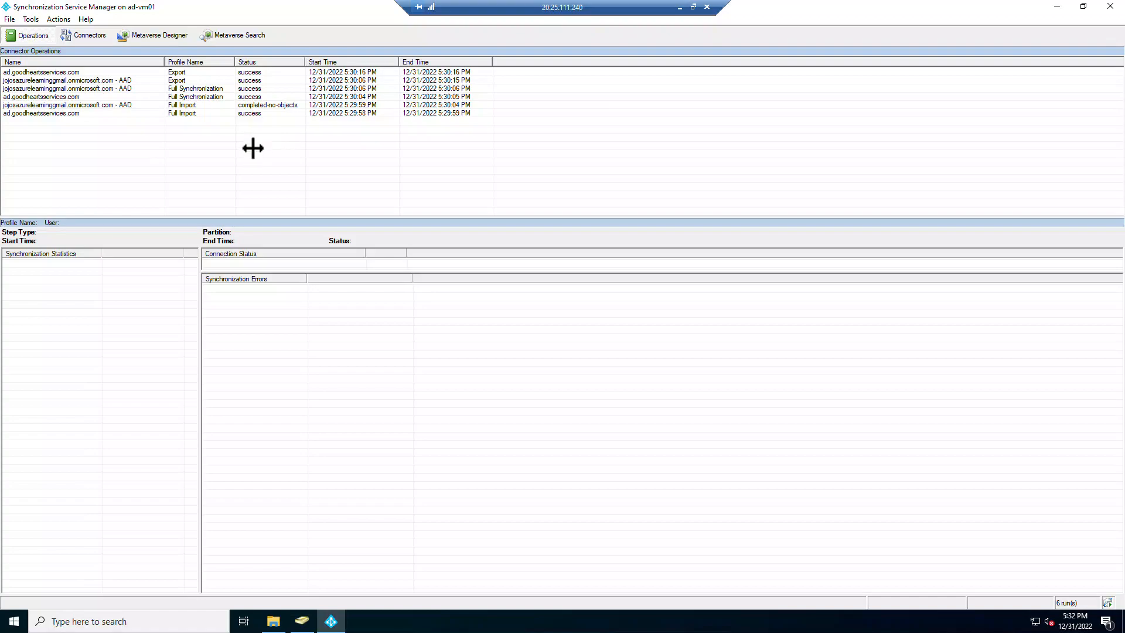
- Show the AAD Export run's 8 Adds and open the DnsUpdateProxy group's properties
{"action": "left_click", "coordinate": [94, 73]}
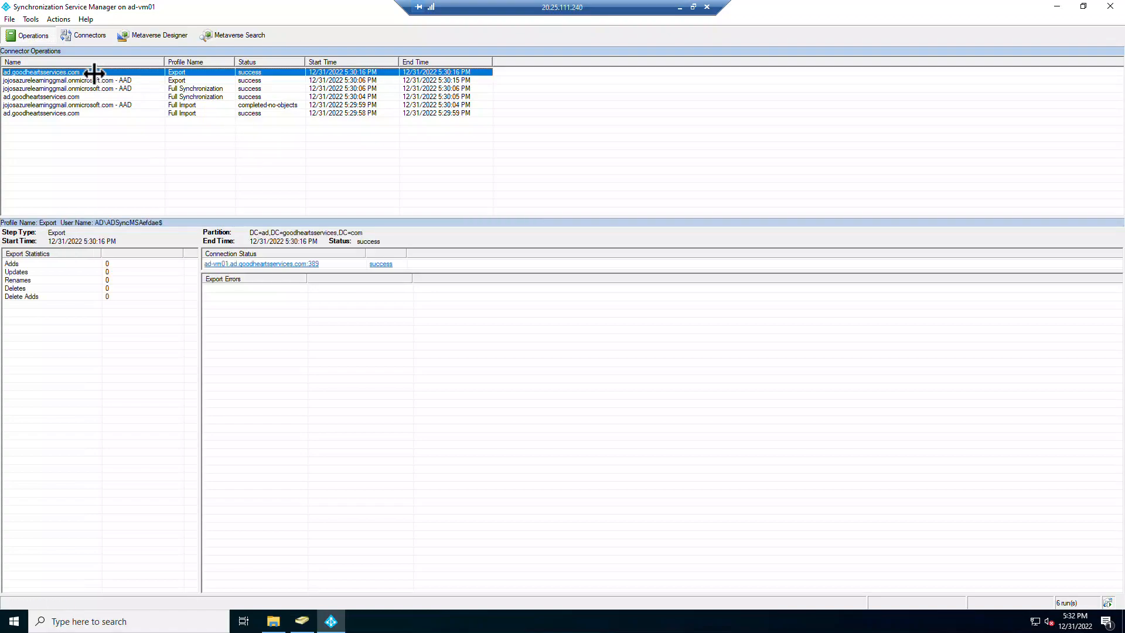
{"action": "left_click", "coordinate": [94, 80]}
{"action": "left_click", "coordinate": [94, 88]}
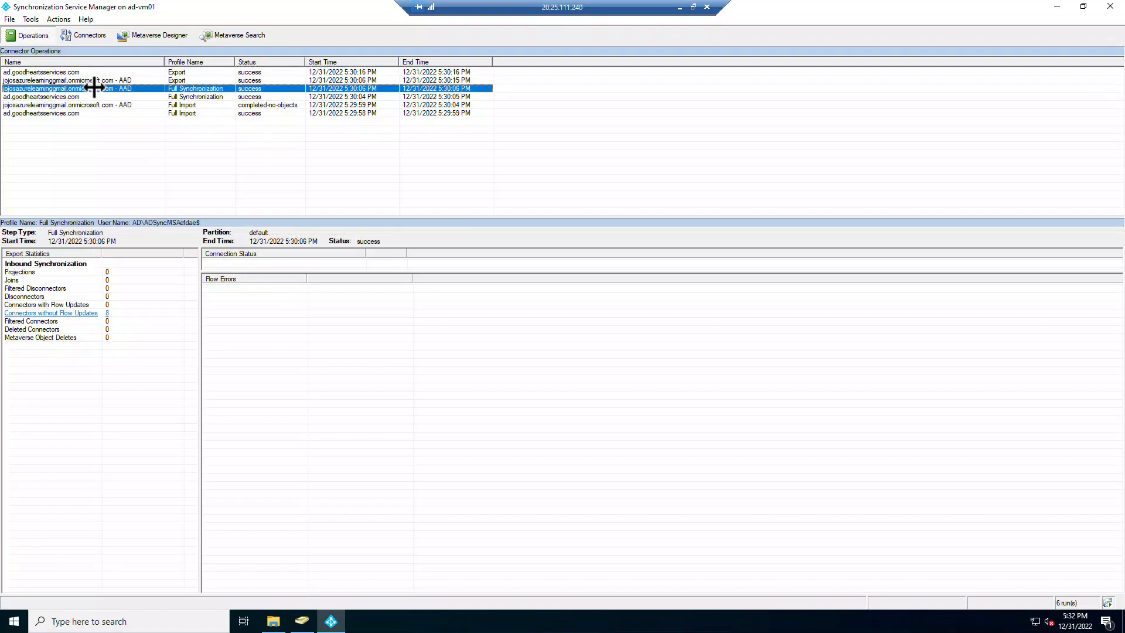
{"action": "left_click", "coordinate": [93, 80]}
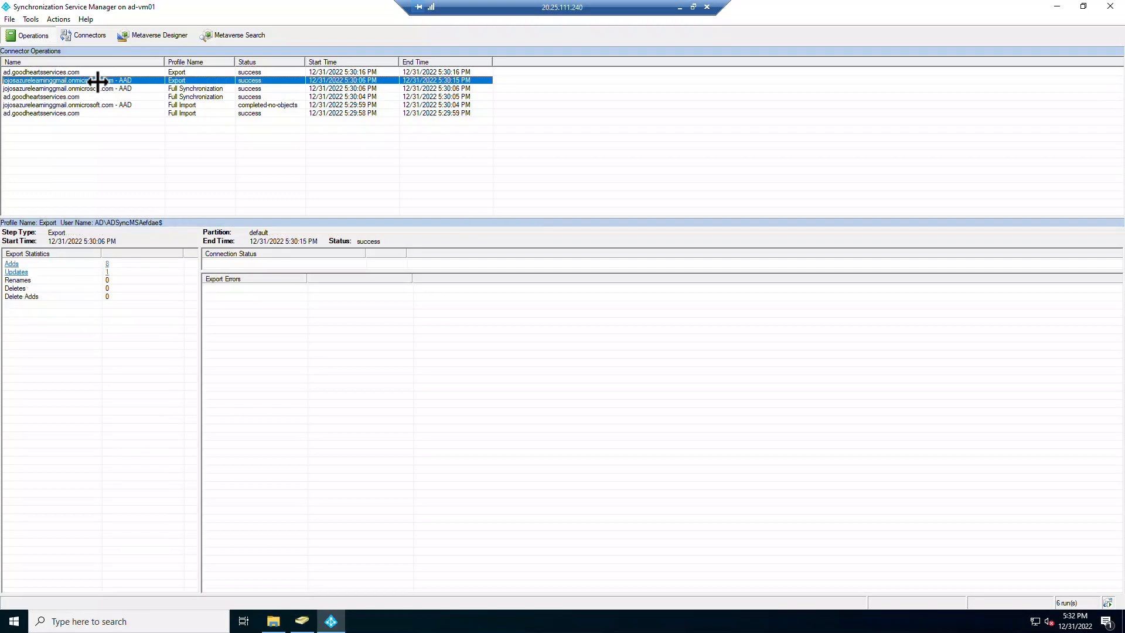
{"action": "left_click", "coordinate": [95, 264]}
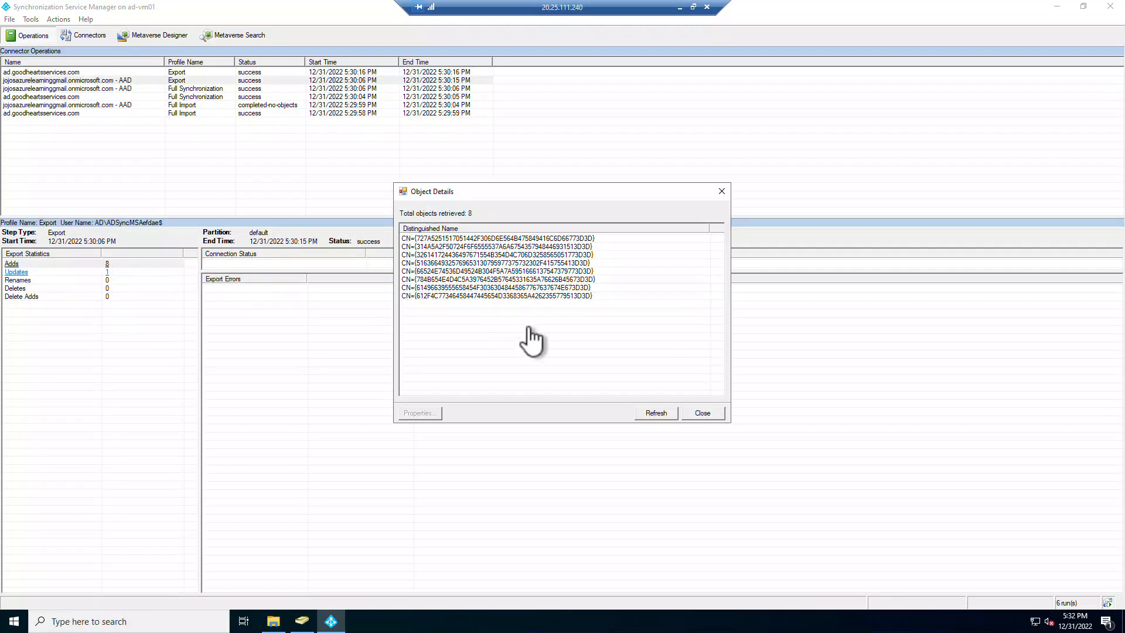
{"action": "left_click", "coordinate": [493, 247]}
{"action": "double_click", "coordinate": [495, 246]}
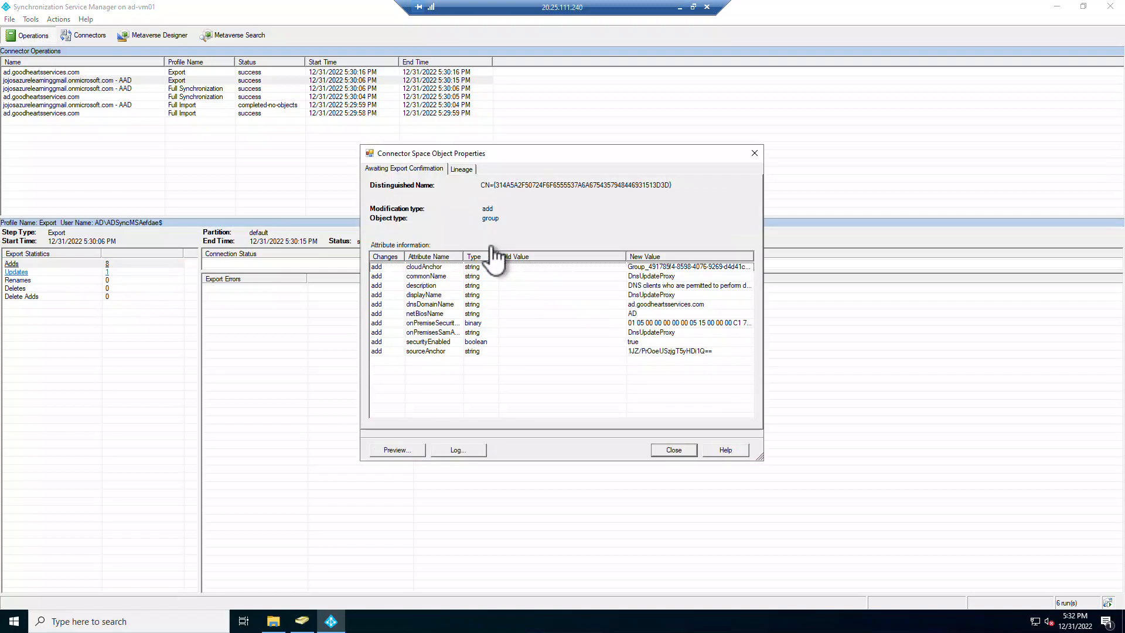